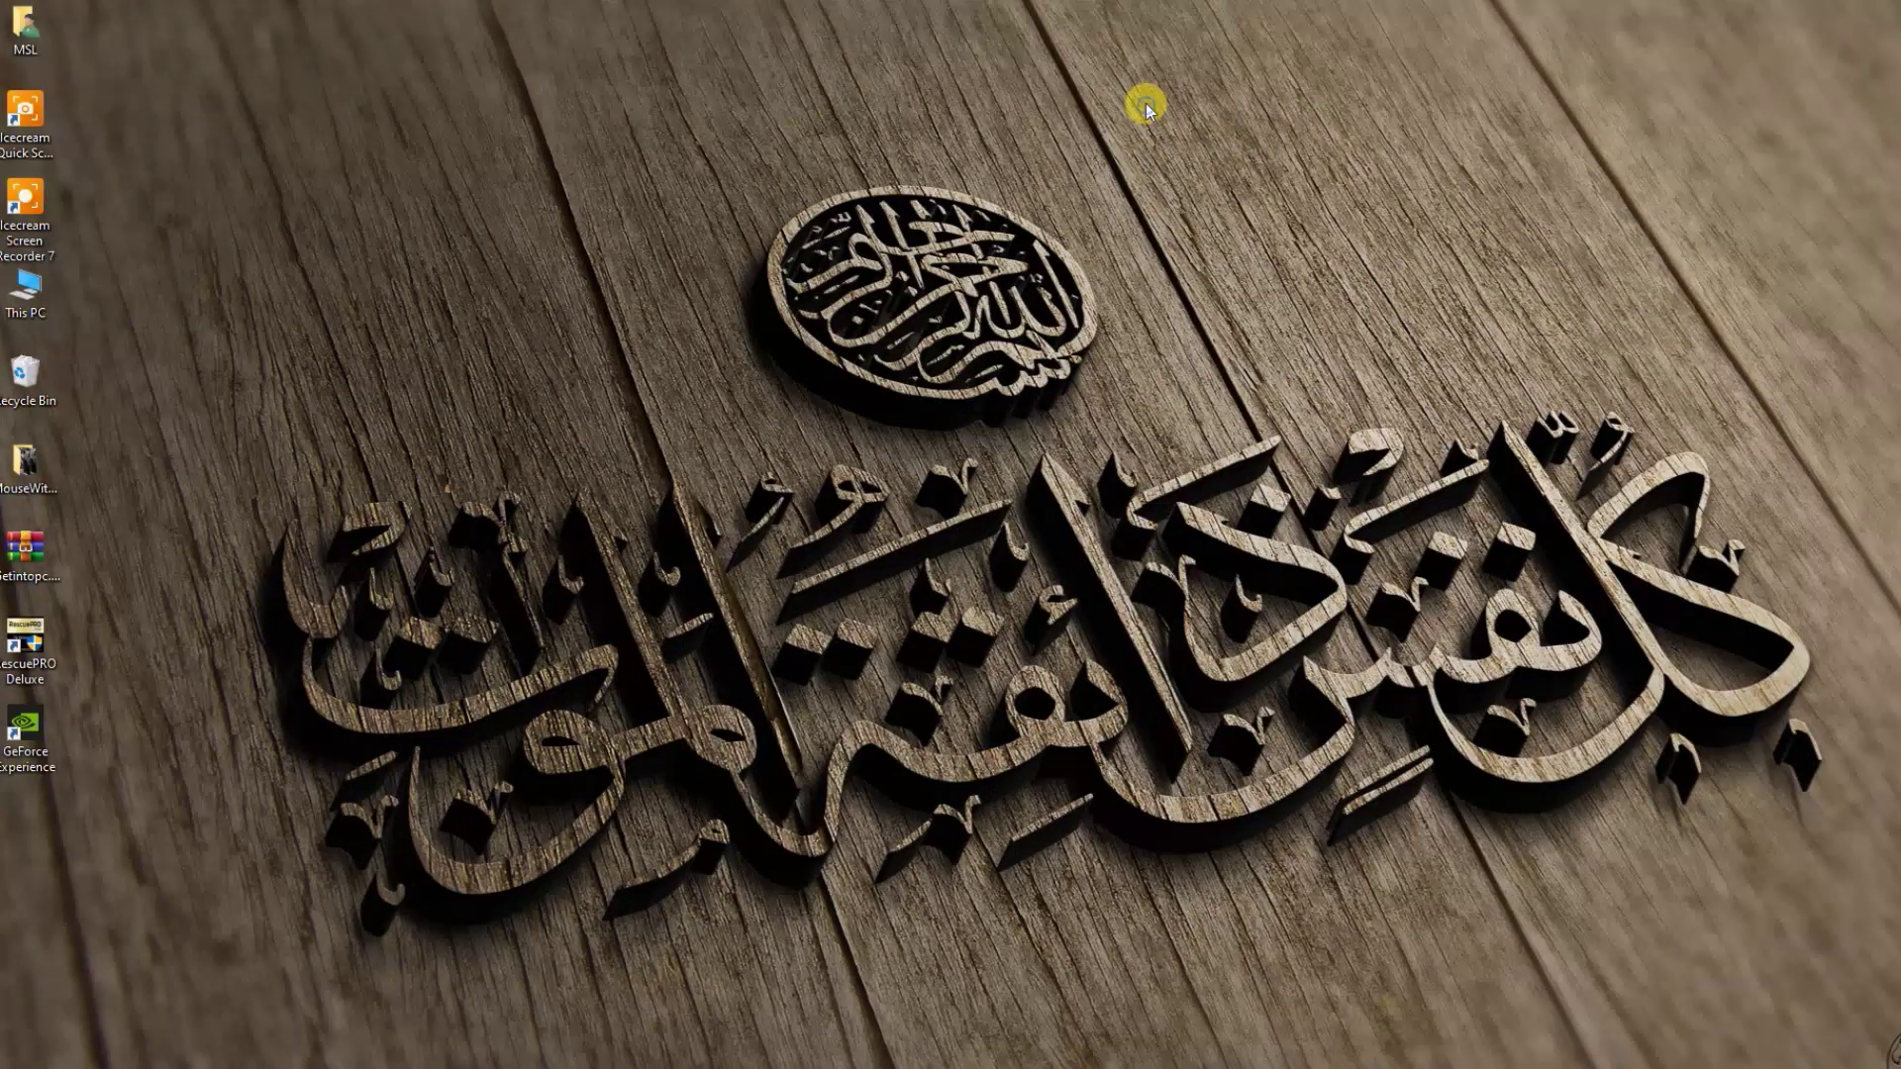
- Refresh the desktop repeatedly from its right-click menu
right_click(675, 79)
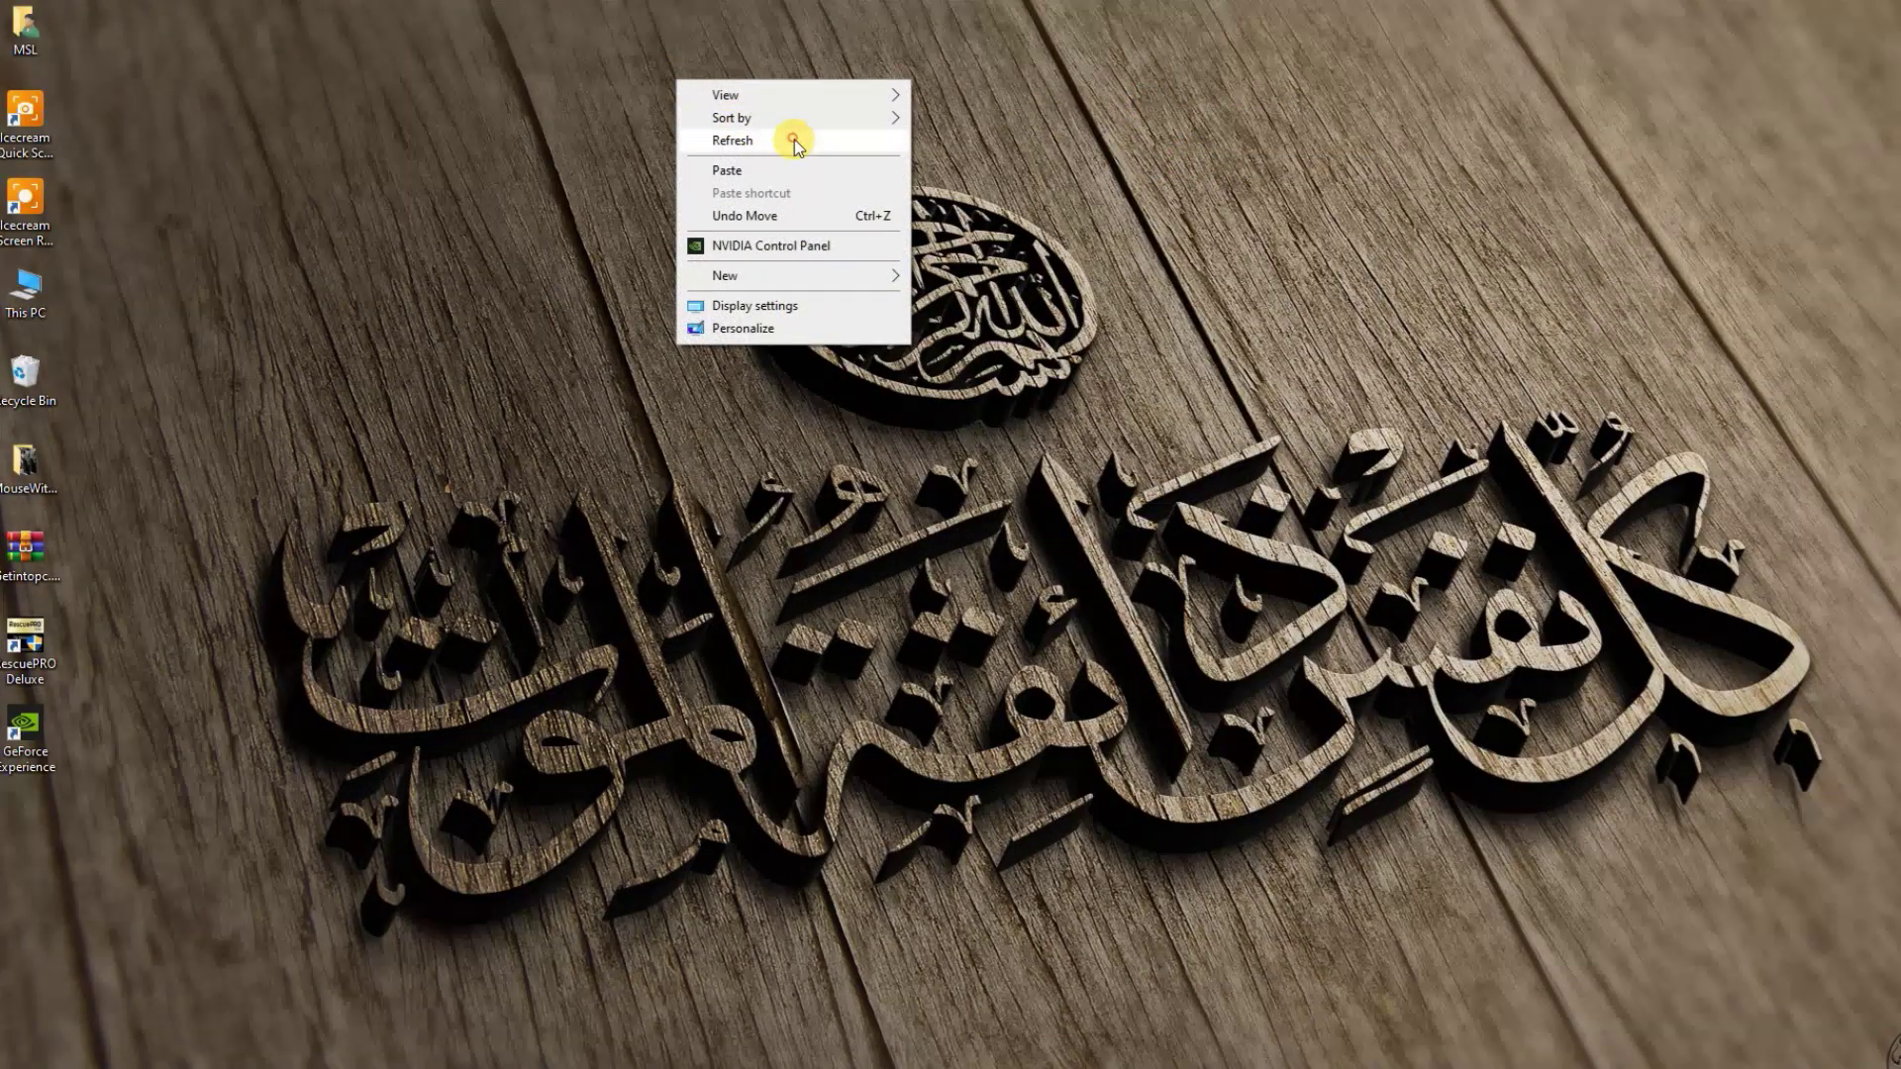
right_click(627, 135)
left_click(711, 198)
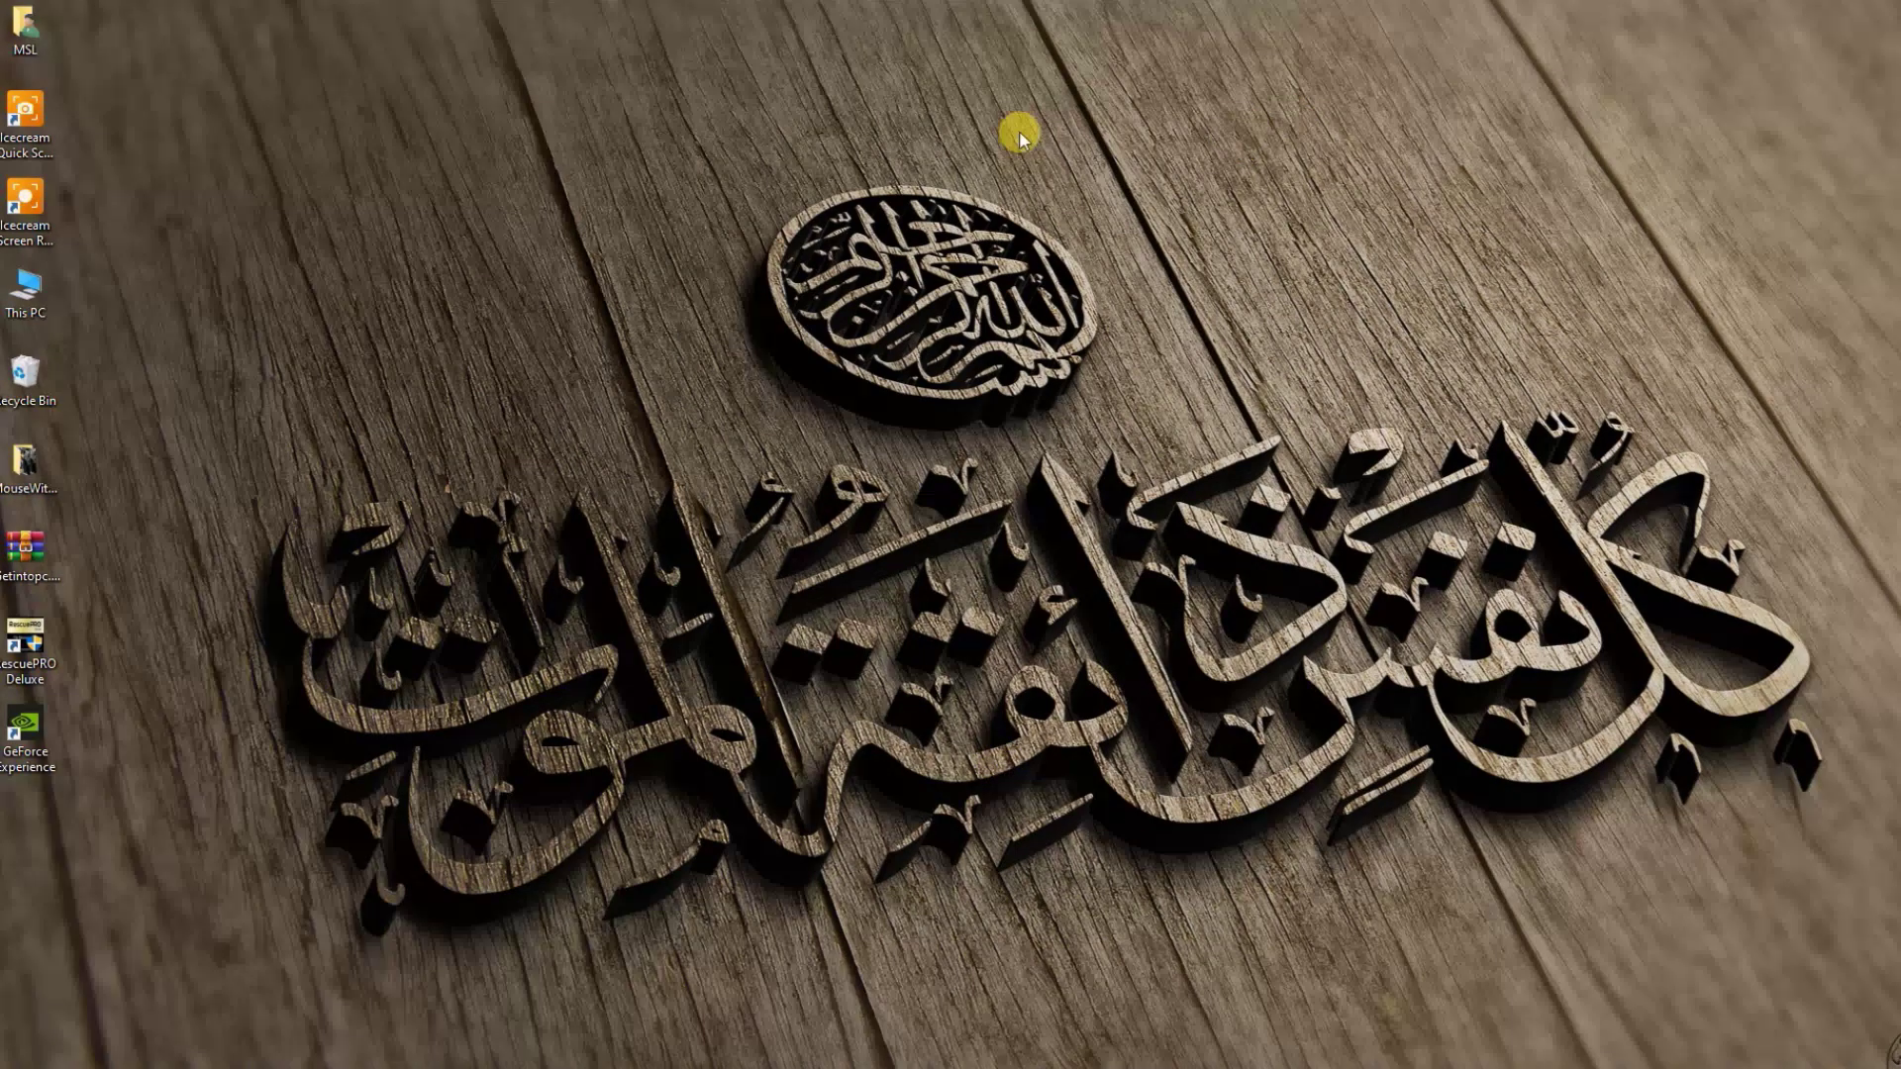
left_click(1209, 164)
right_click(675, 79)
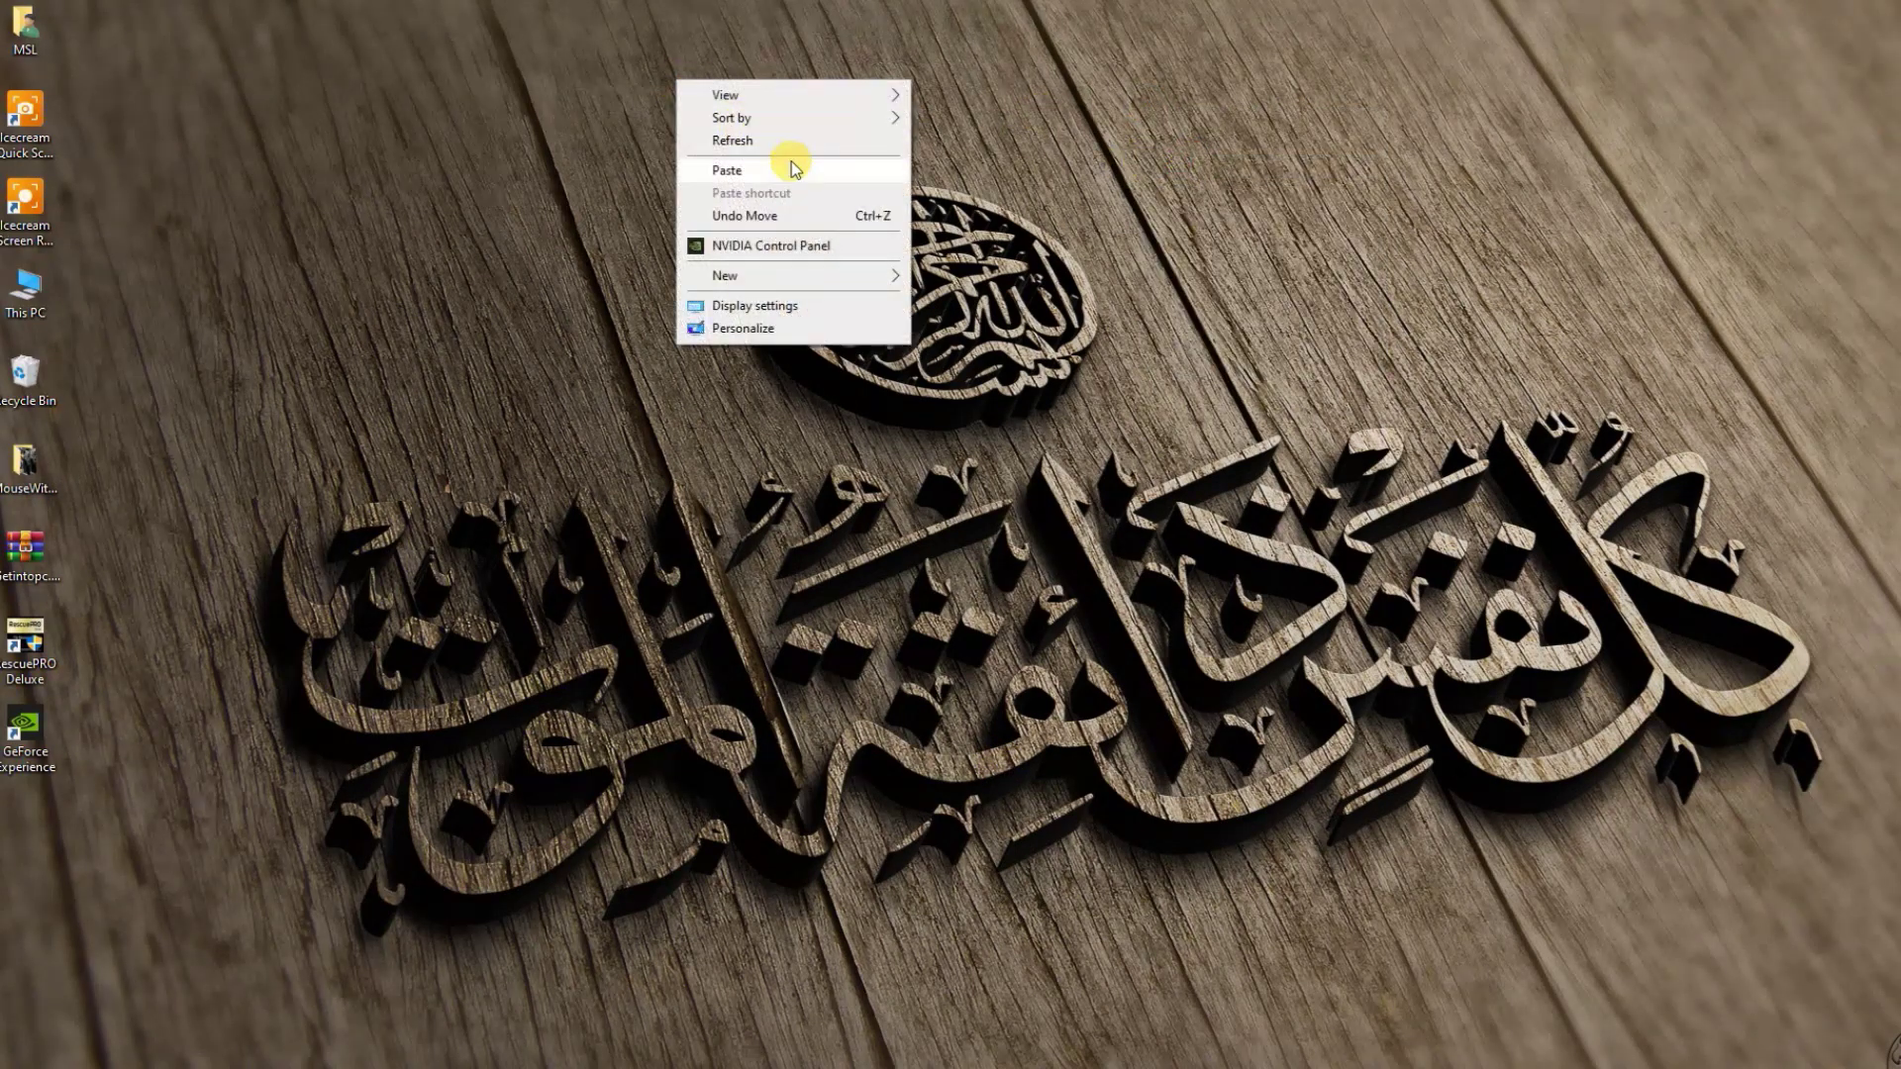
left_click(793, 140)
right_click(626, 135)
left_click(711, 198)
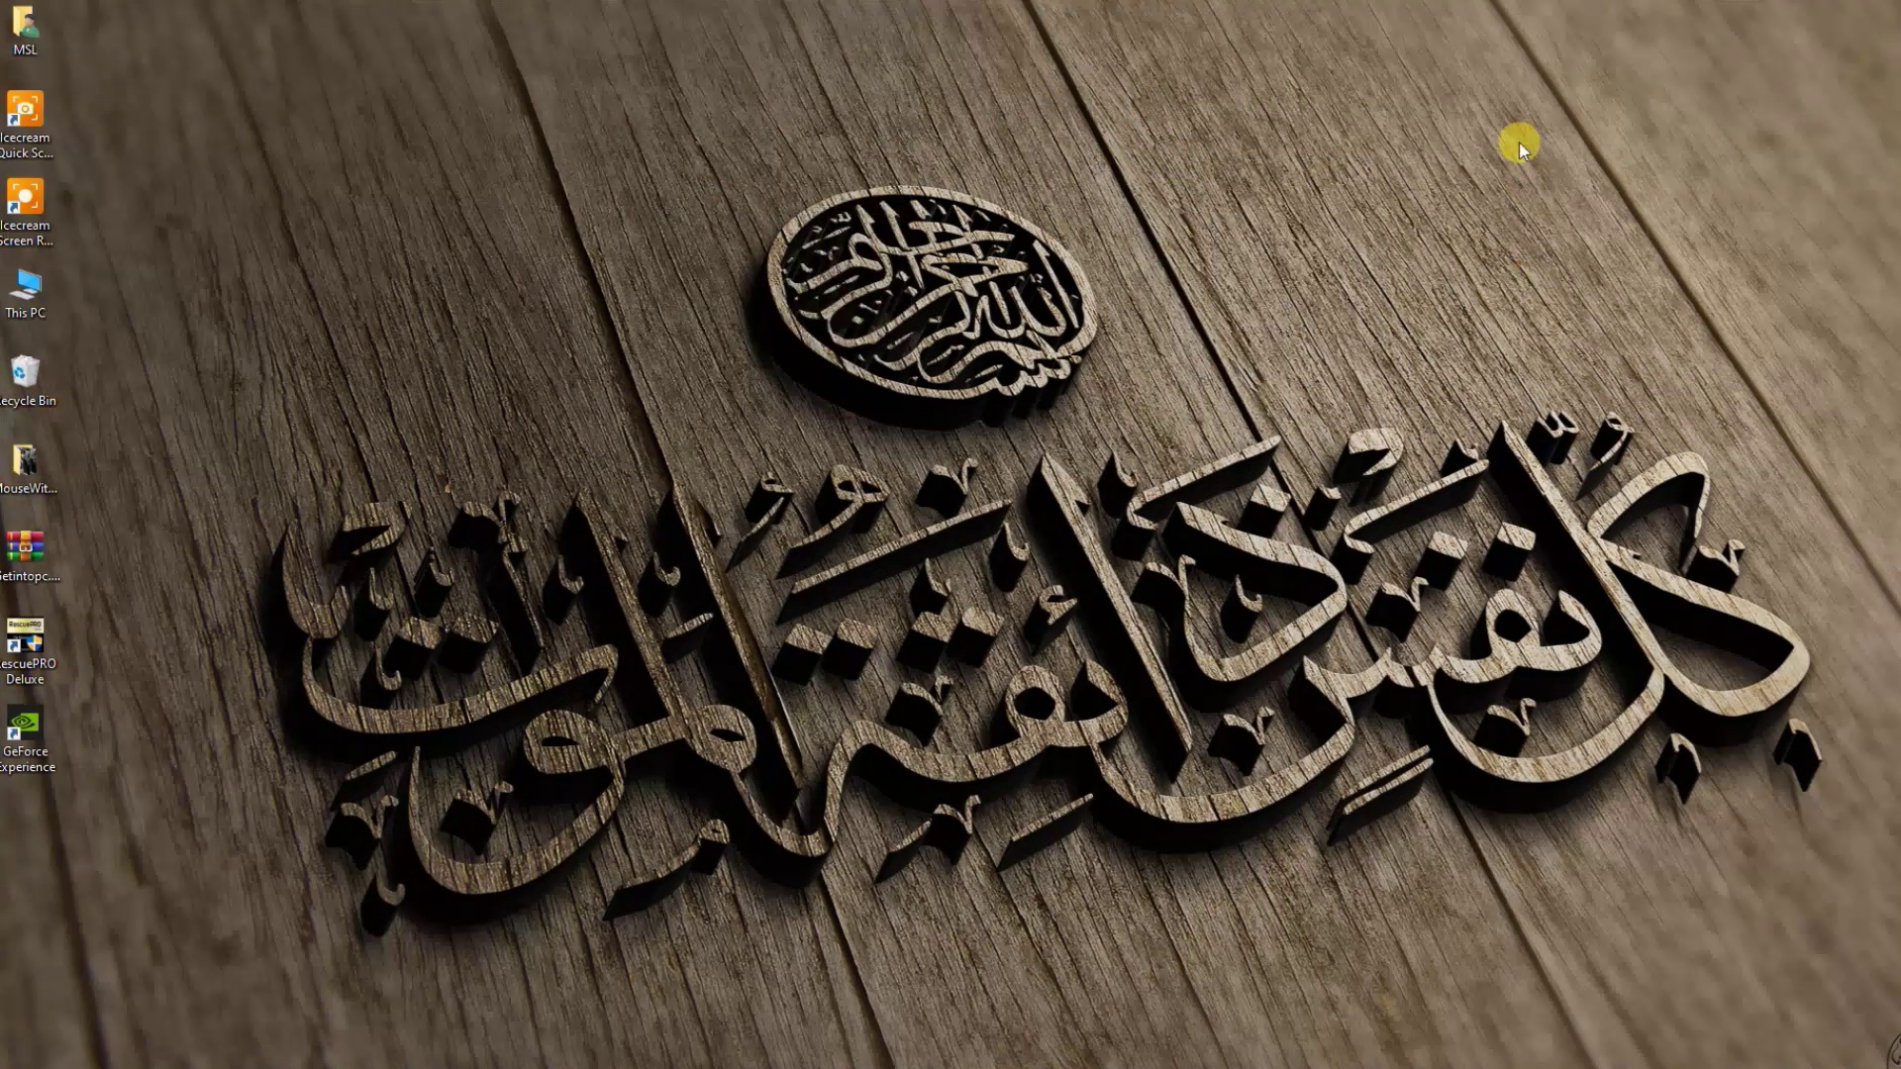
right_click(1321, 80)
left_click(1406, 141)
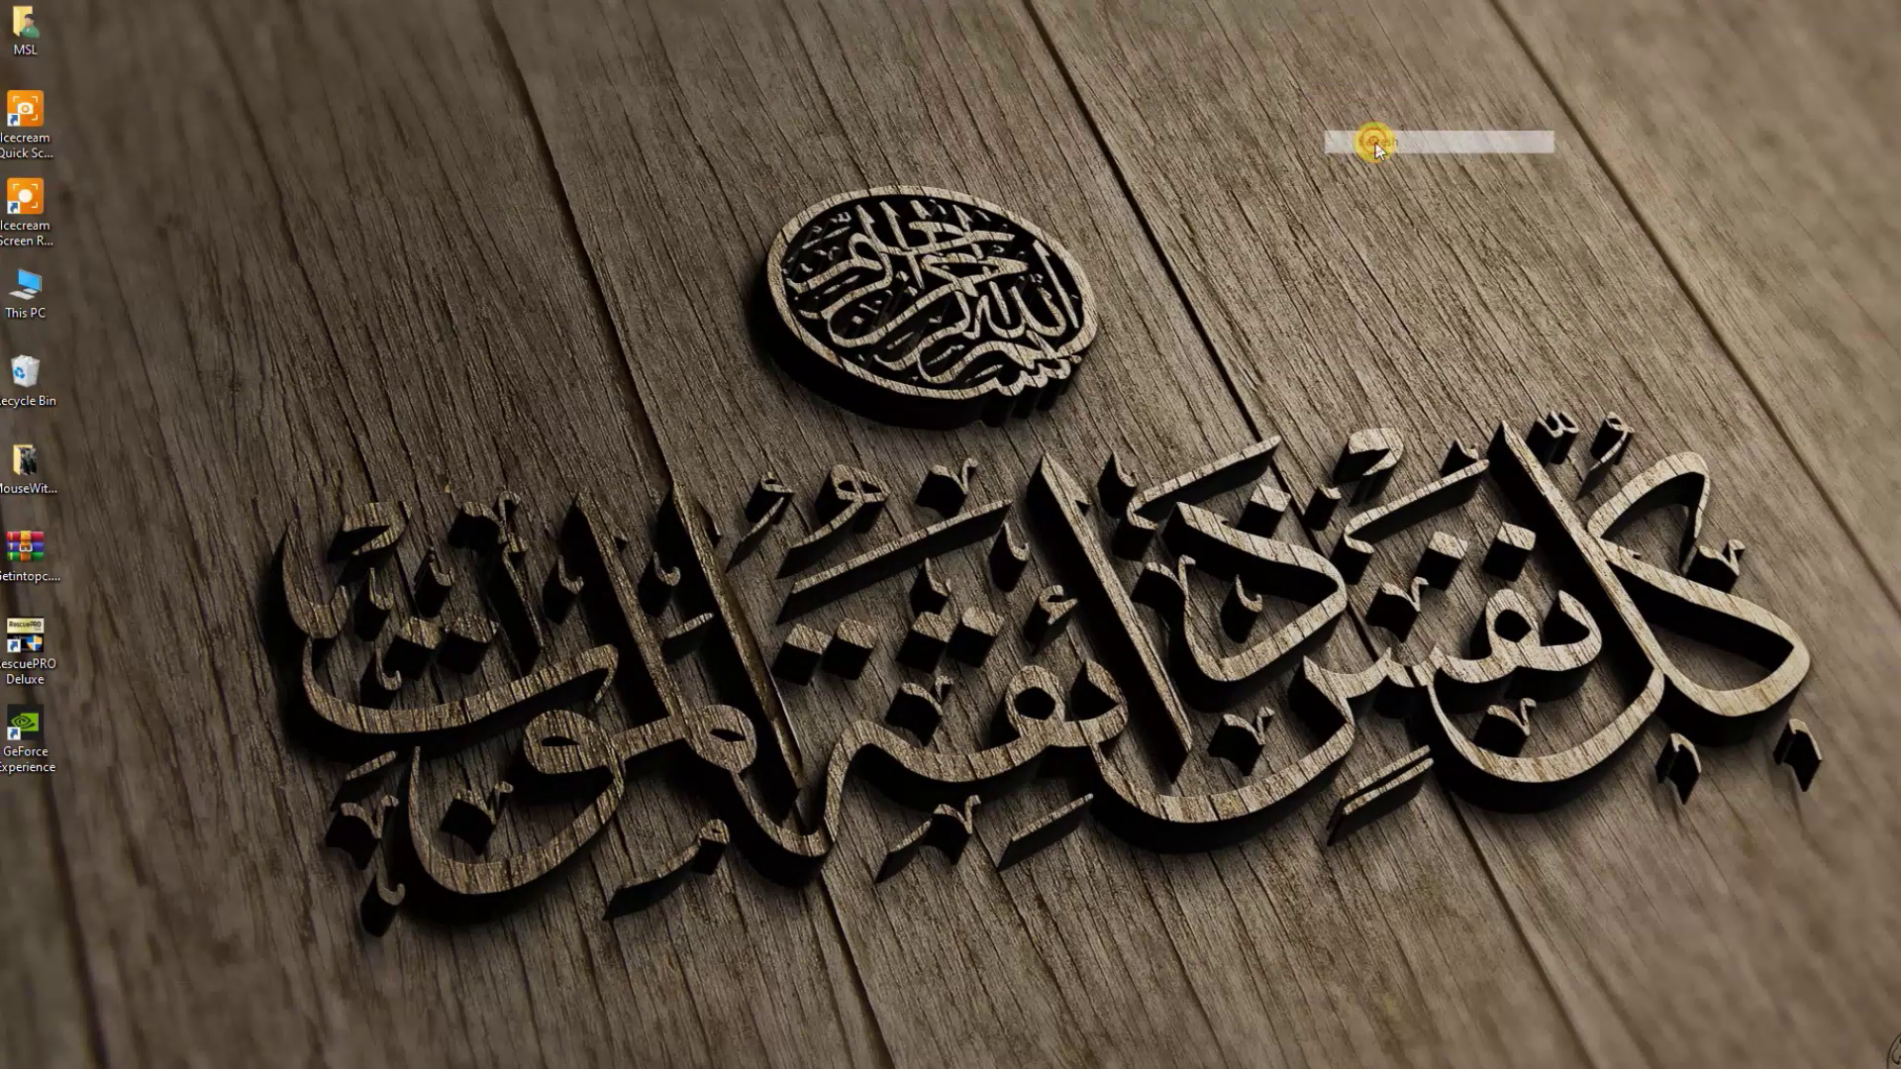
right_click(1357, 101)
left_click(1446, 170)
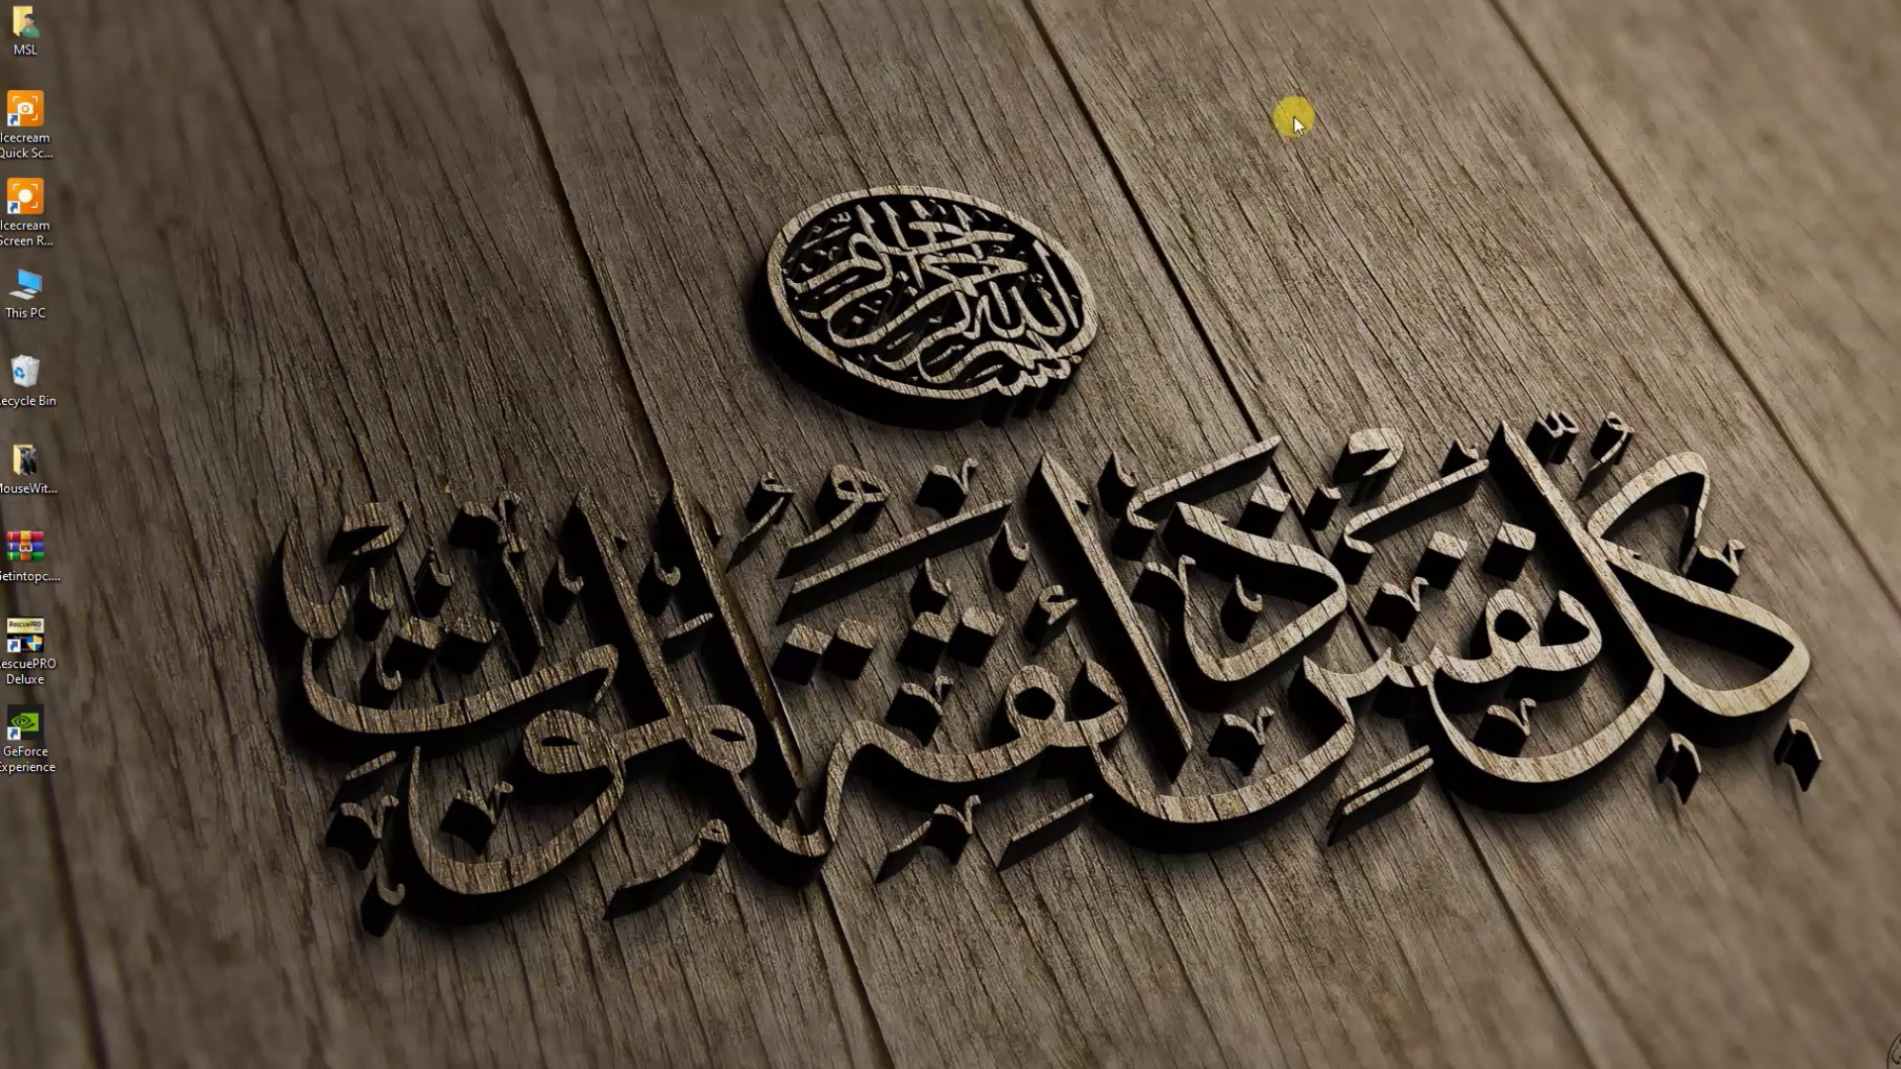
right_click(1144, 103)
left_click(1156, 171)
right_click(675, 80)
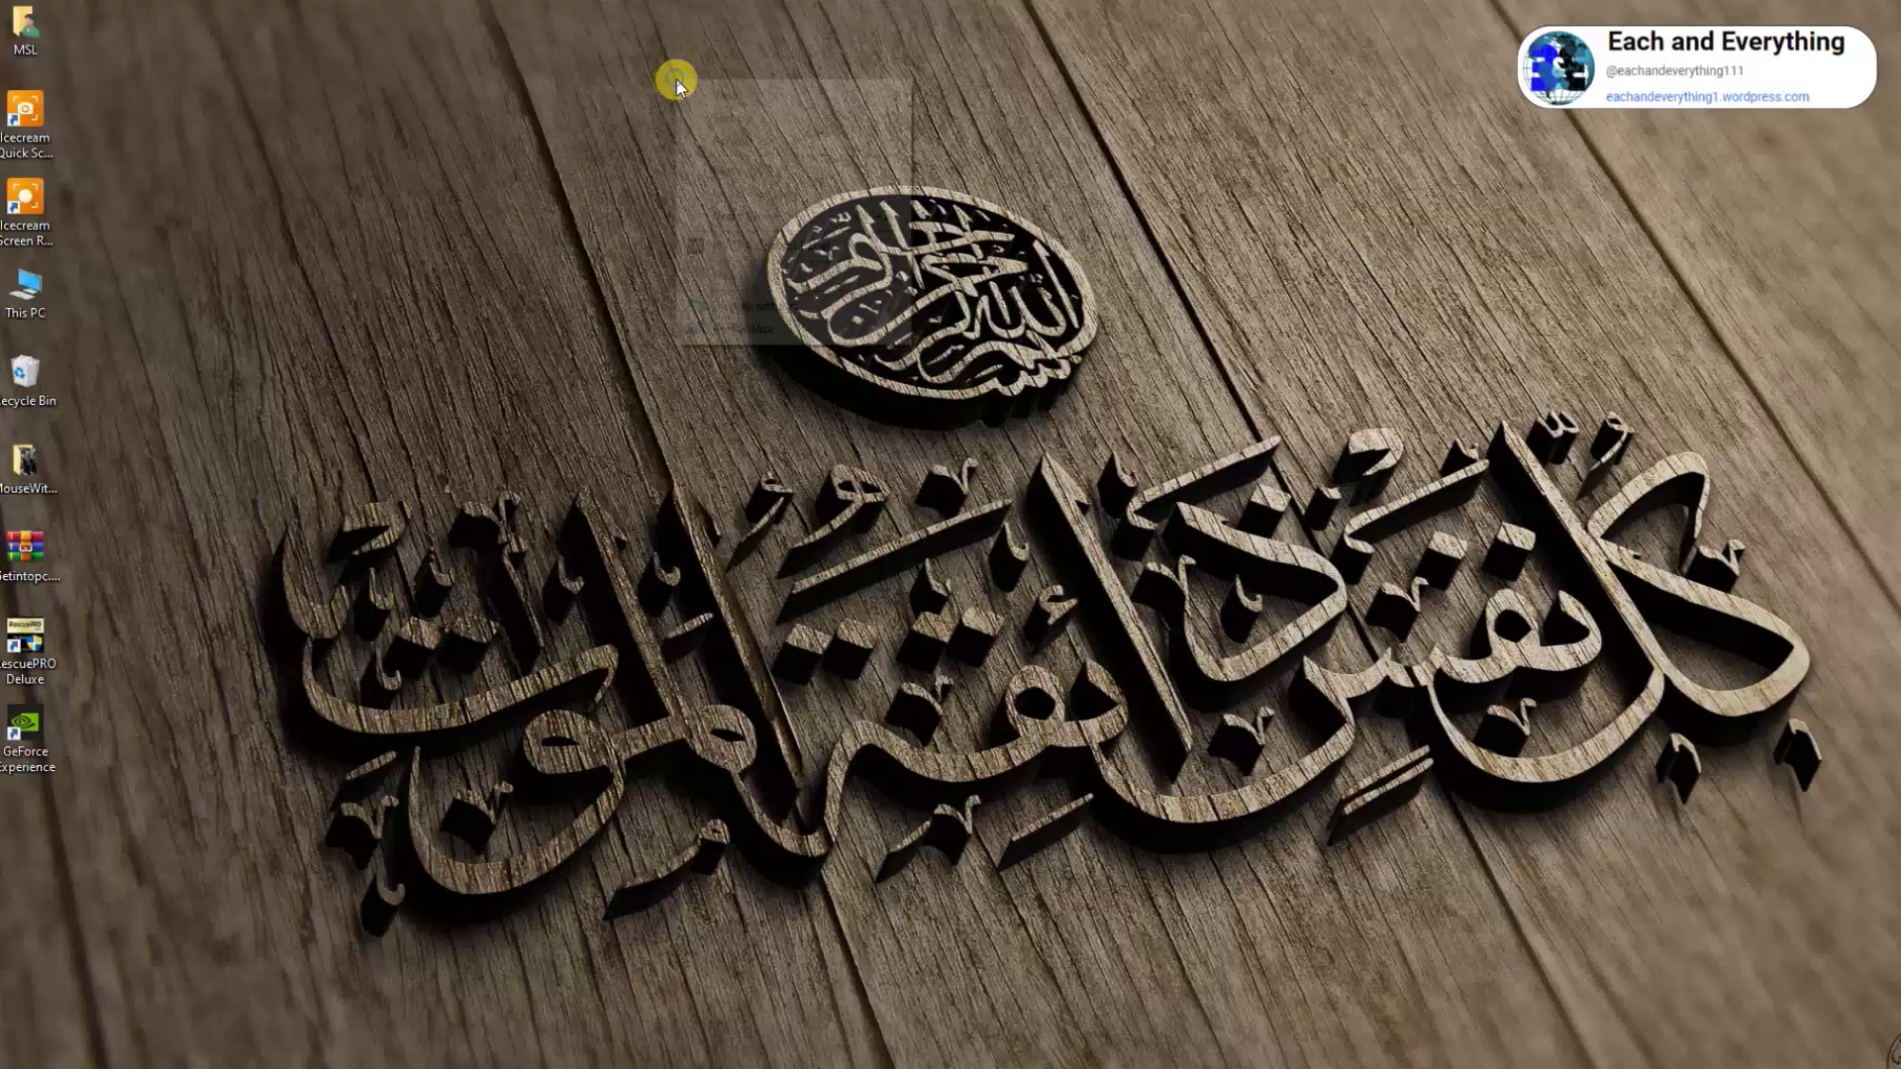
left_click(794, 139)
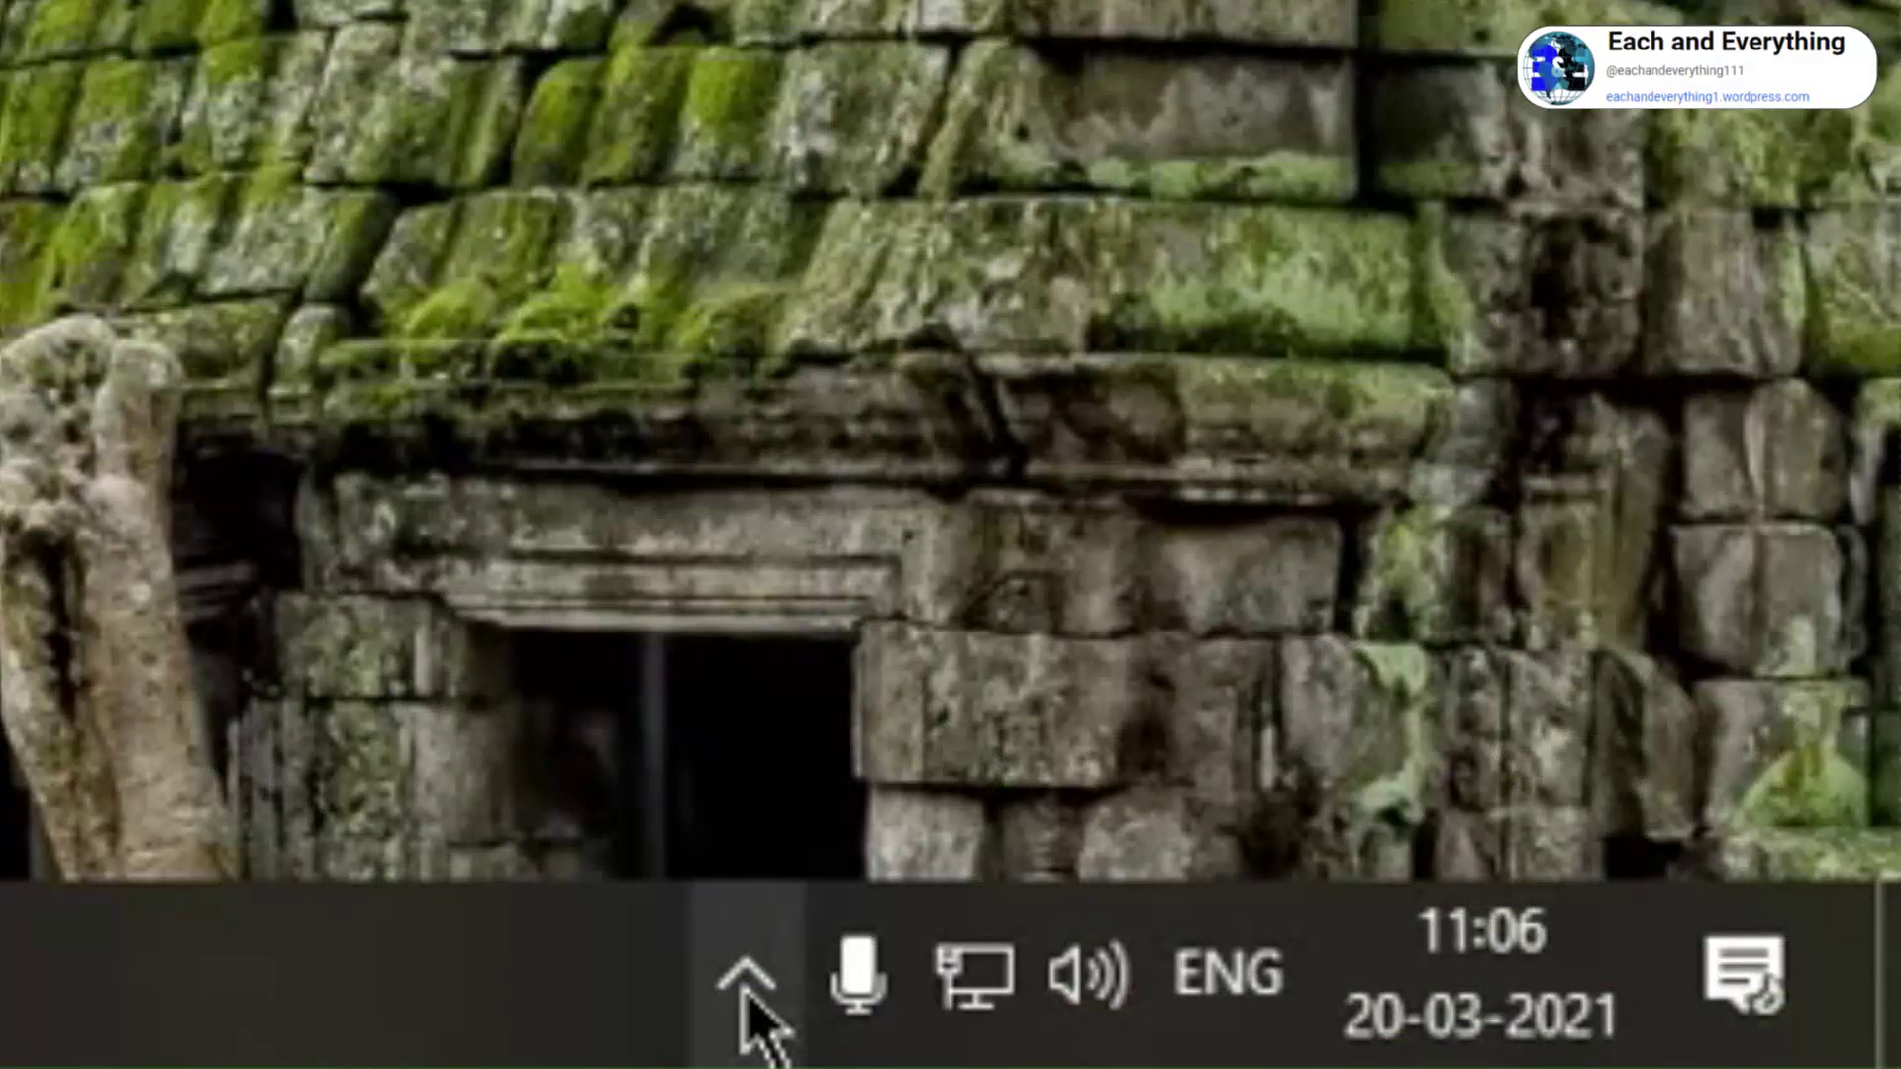
- Open Windows Security from the hidden tray icons and start a Quick scan under Virus & threat protection
left_click(744, 994)
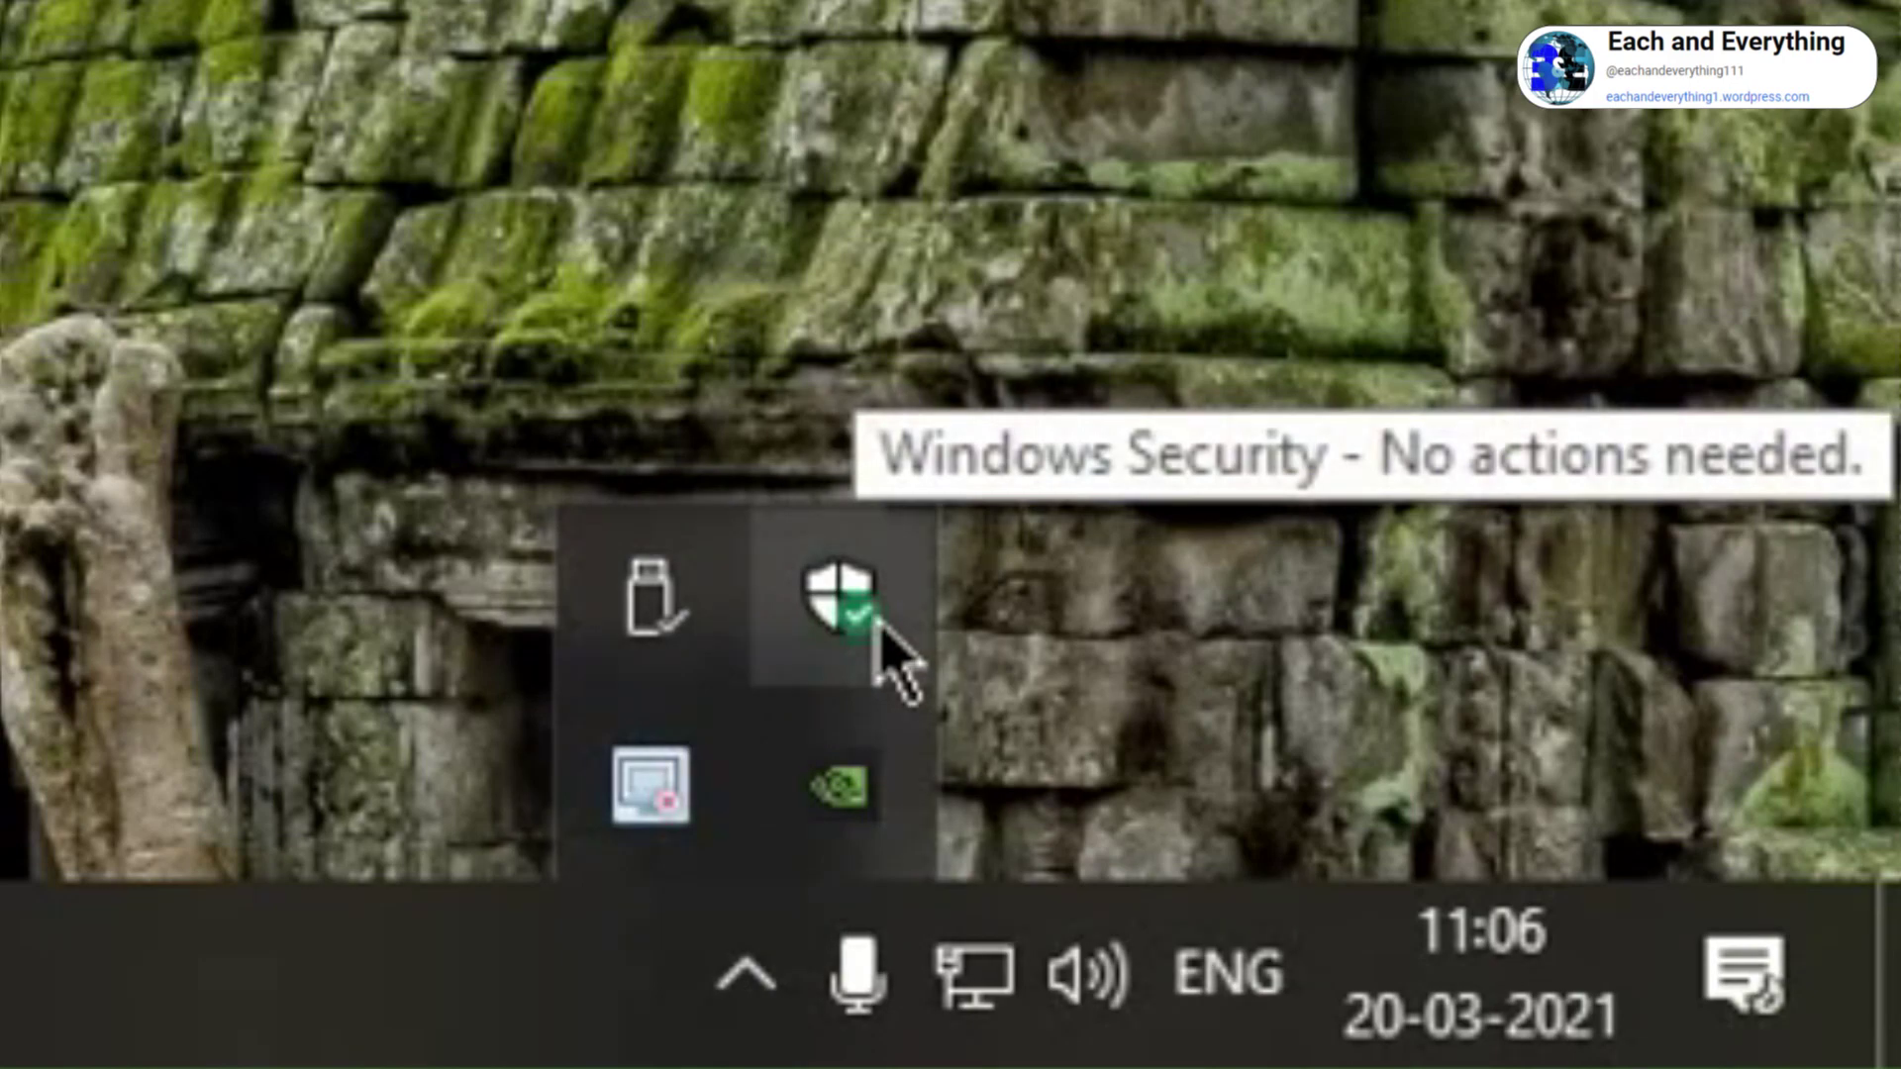
left_click(839, 594)
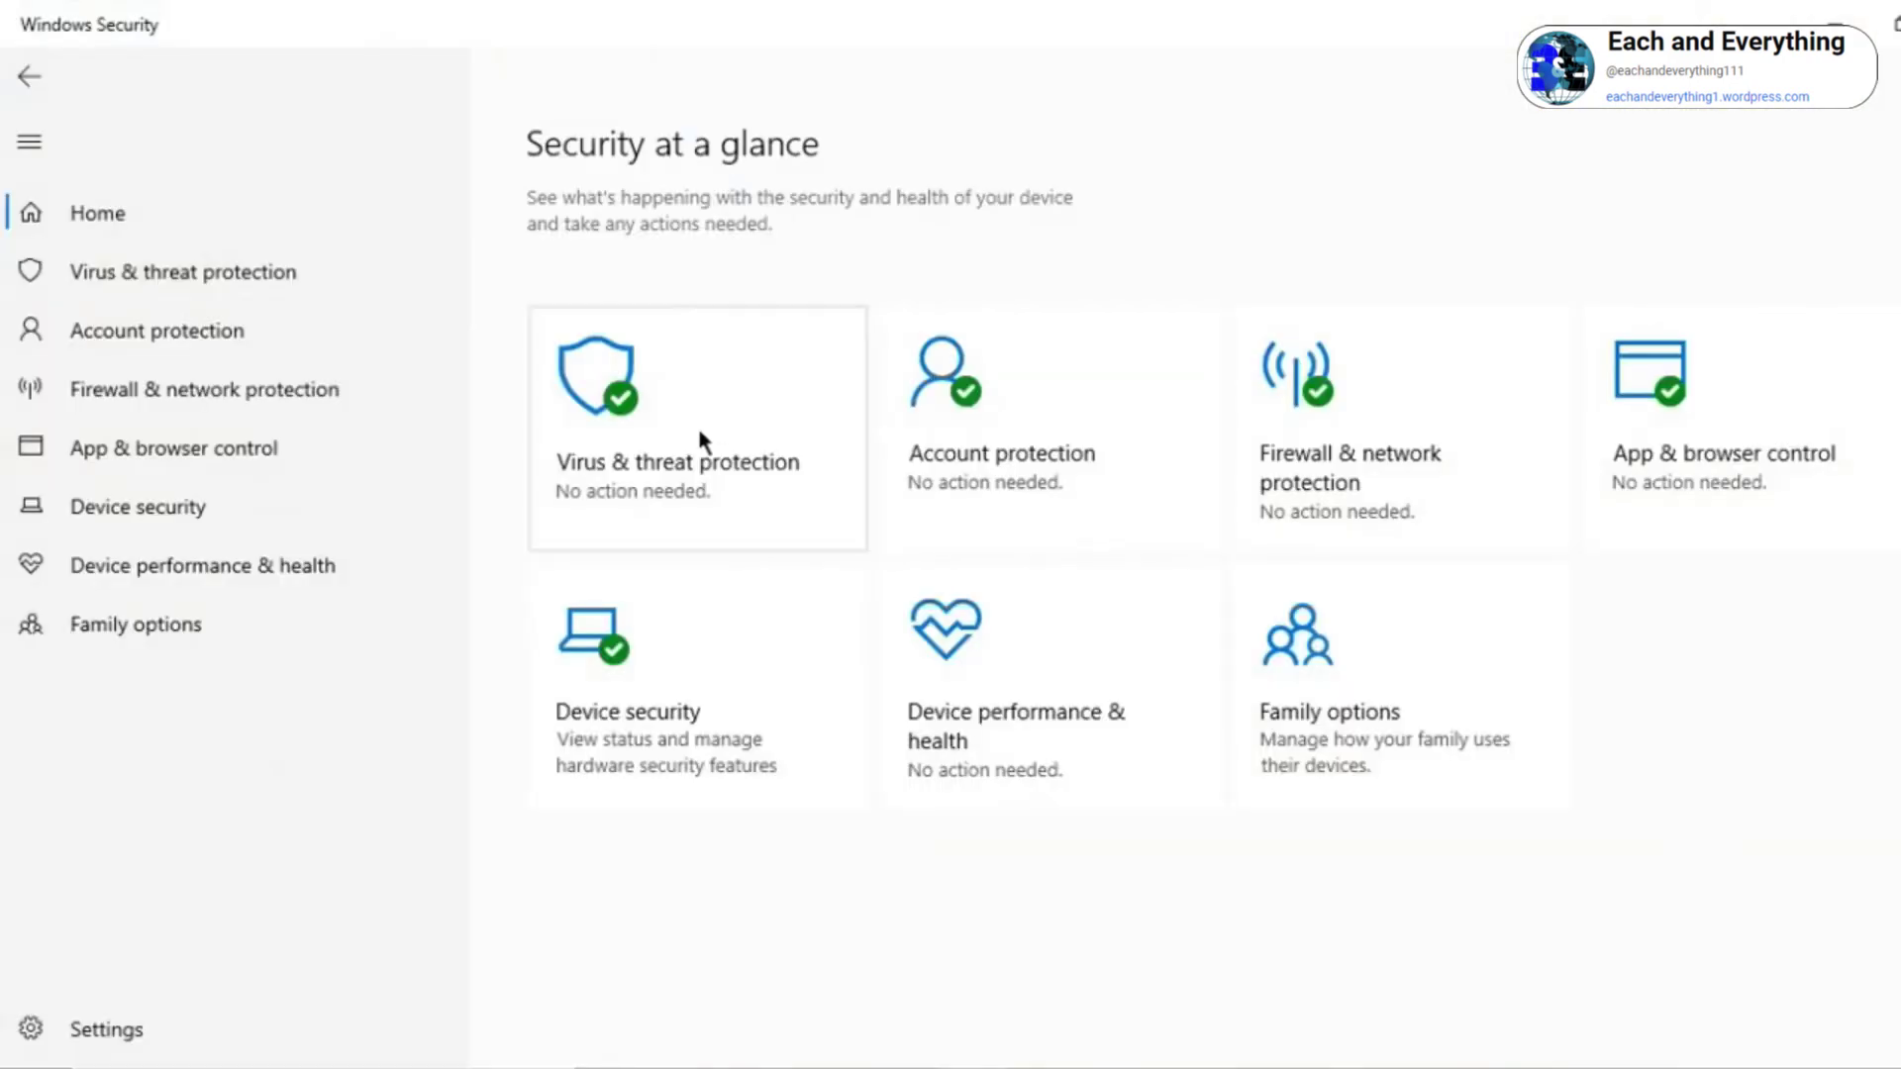
left_click(700, 441)
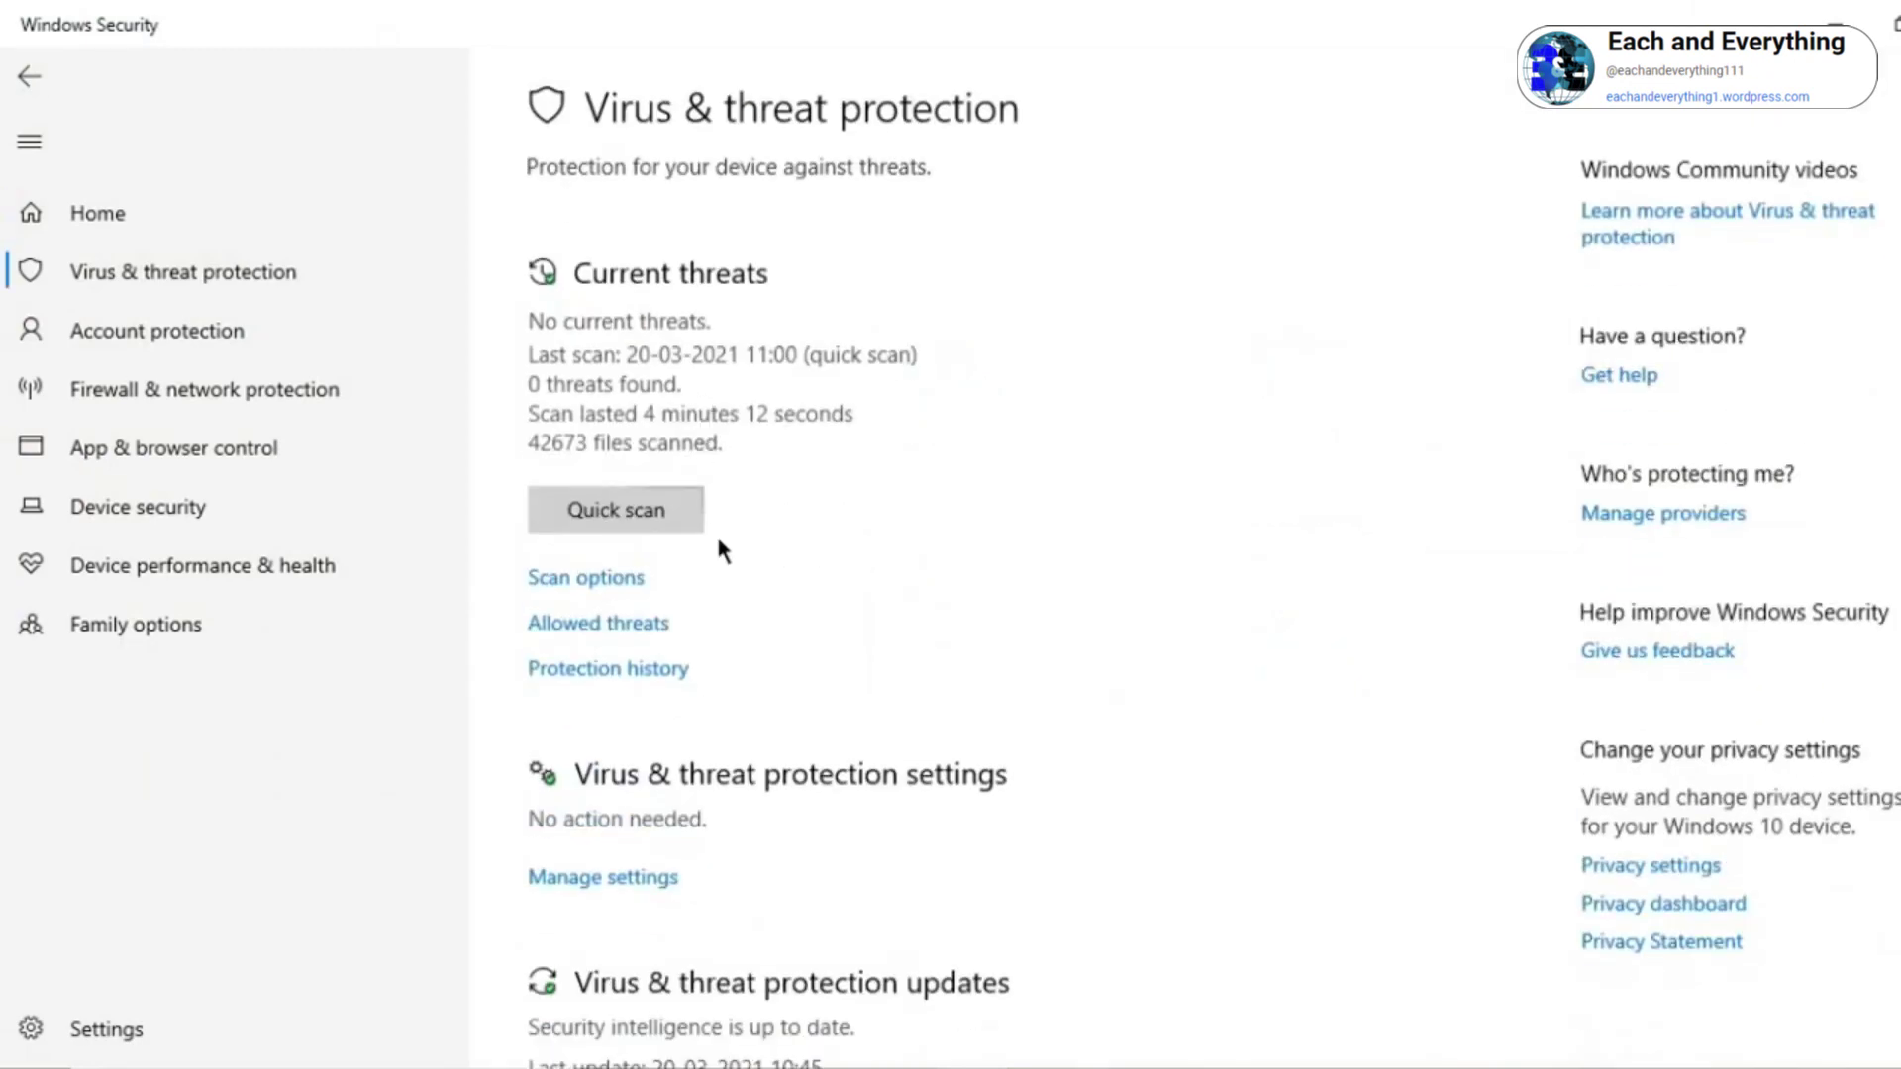
left_click(625, 512)
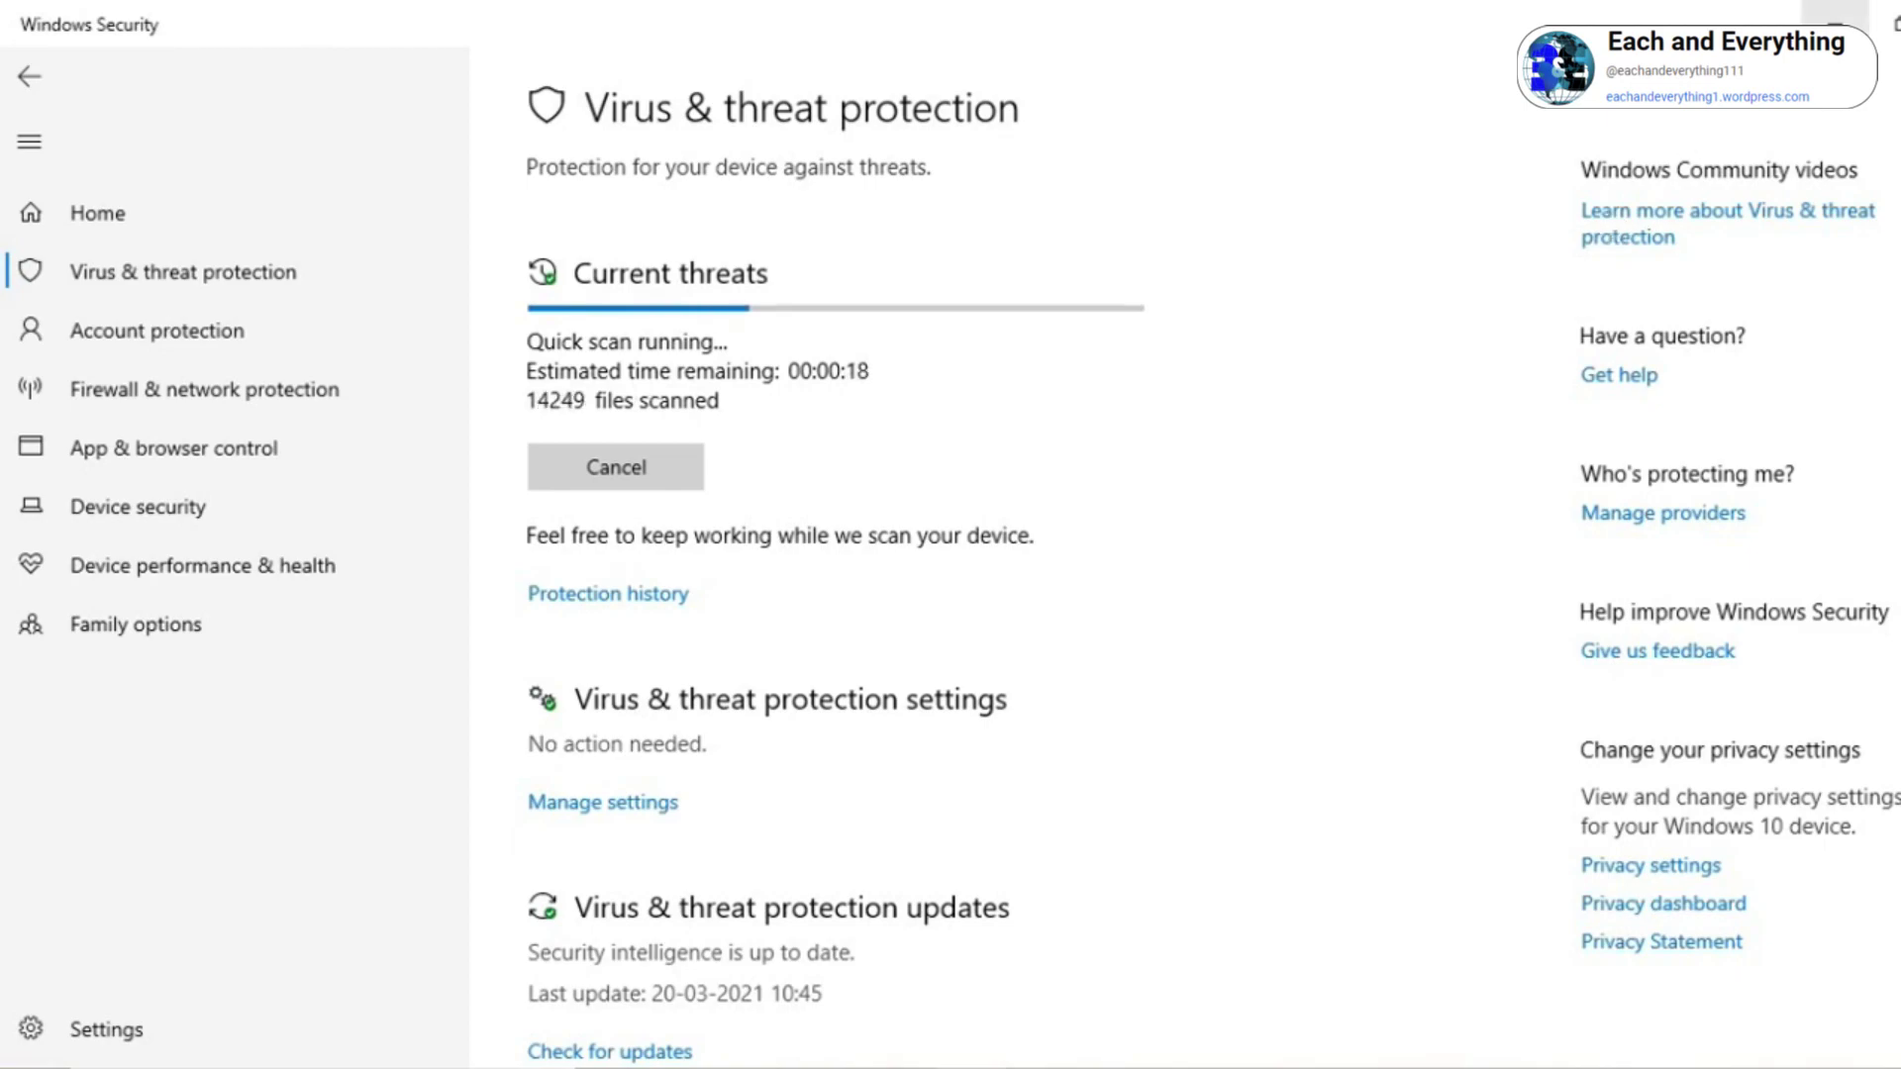
- Minimize Windows Security while the scan runs and refresh the desktop
left_click(1834, 12)
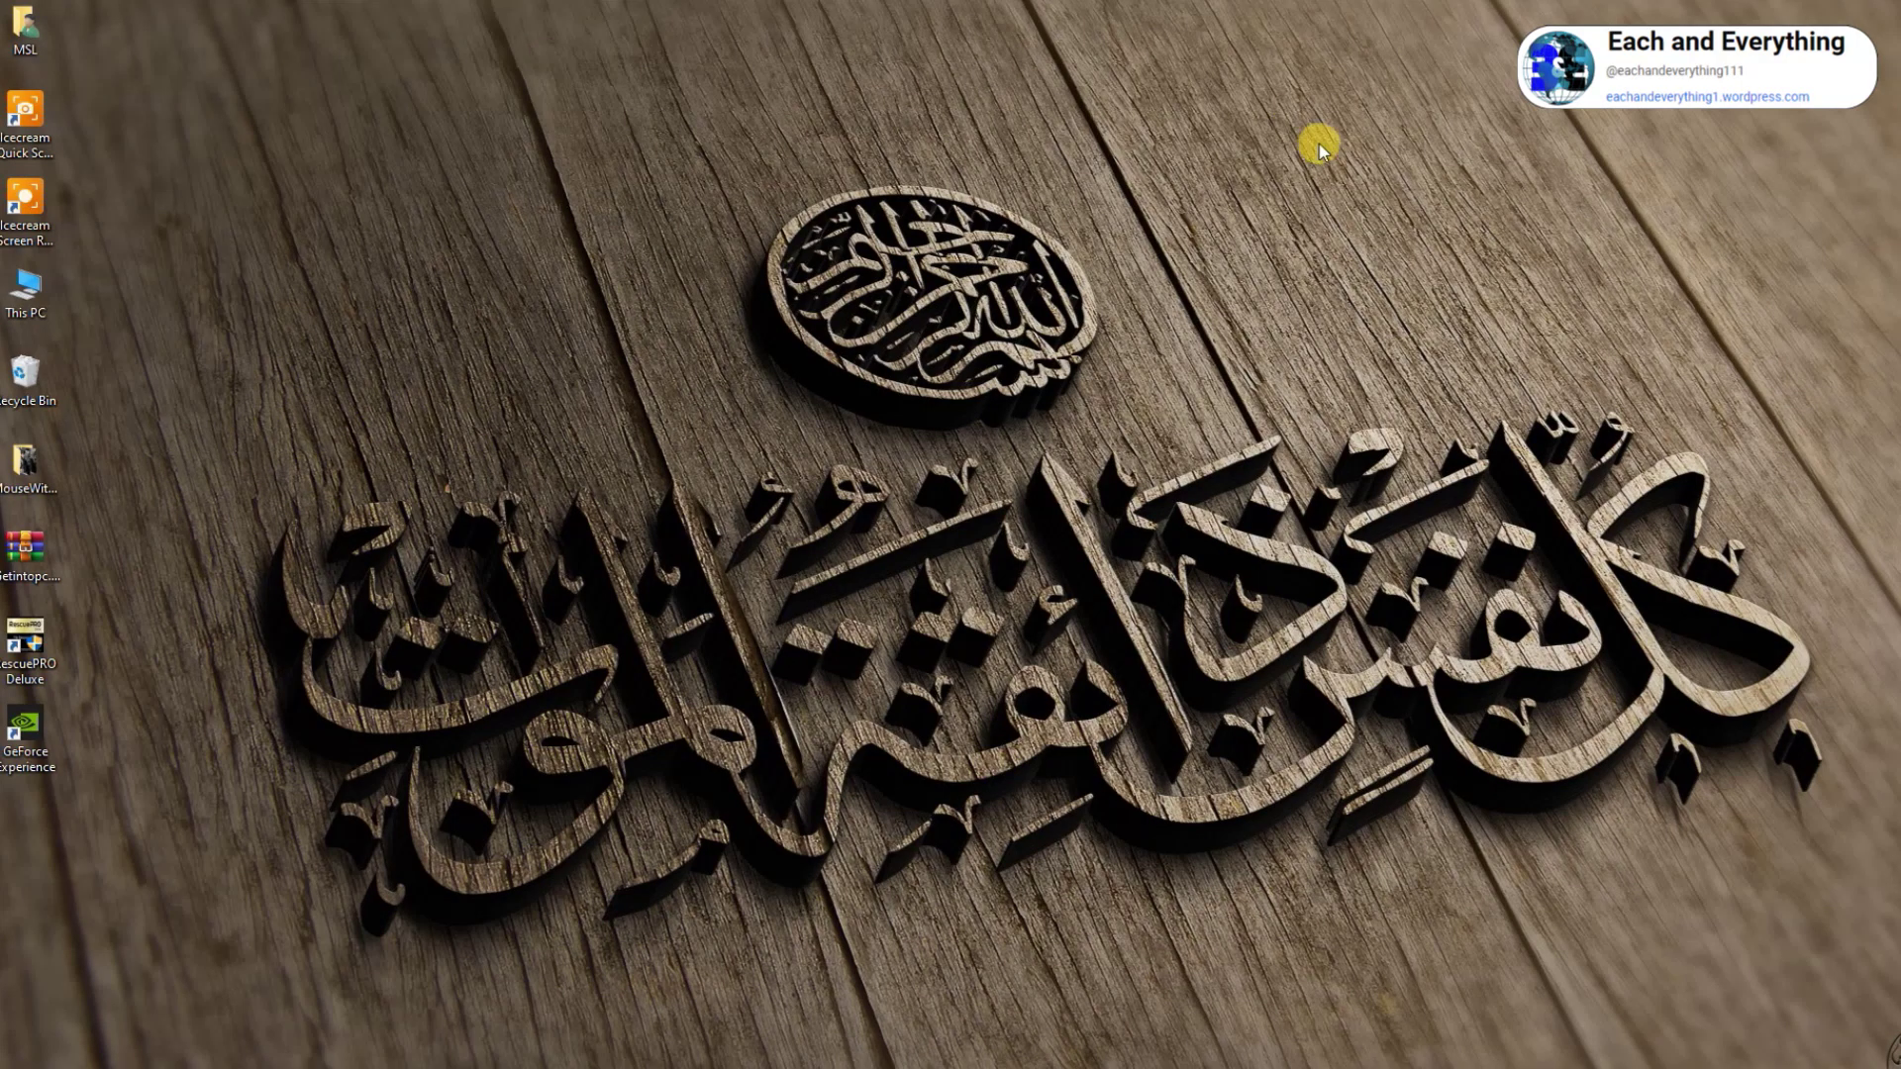
right_click(679, 80)
left_click(790, 139)
right_click(629, 131)
left_click(712, 193)
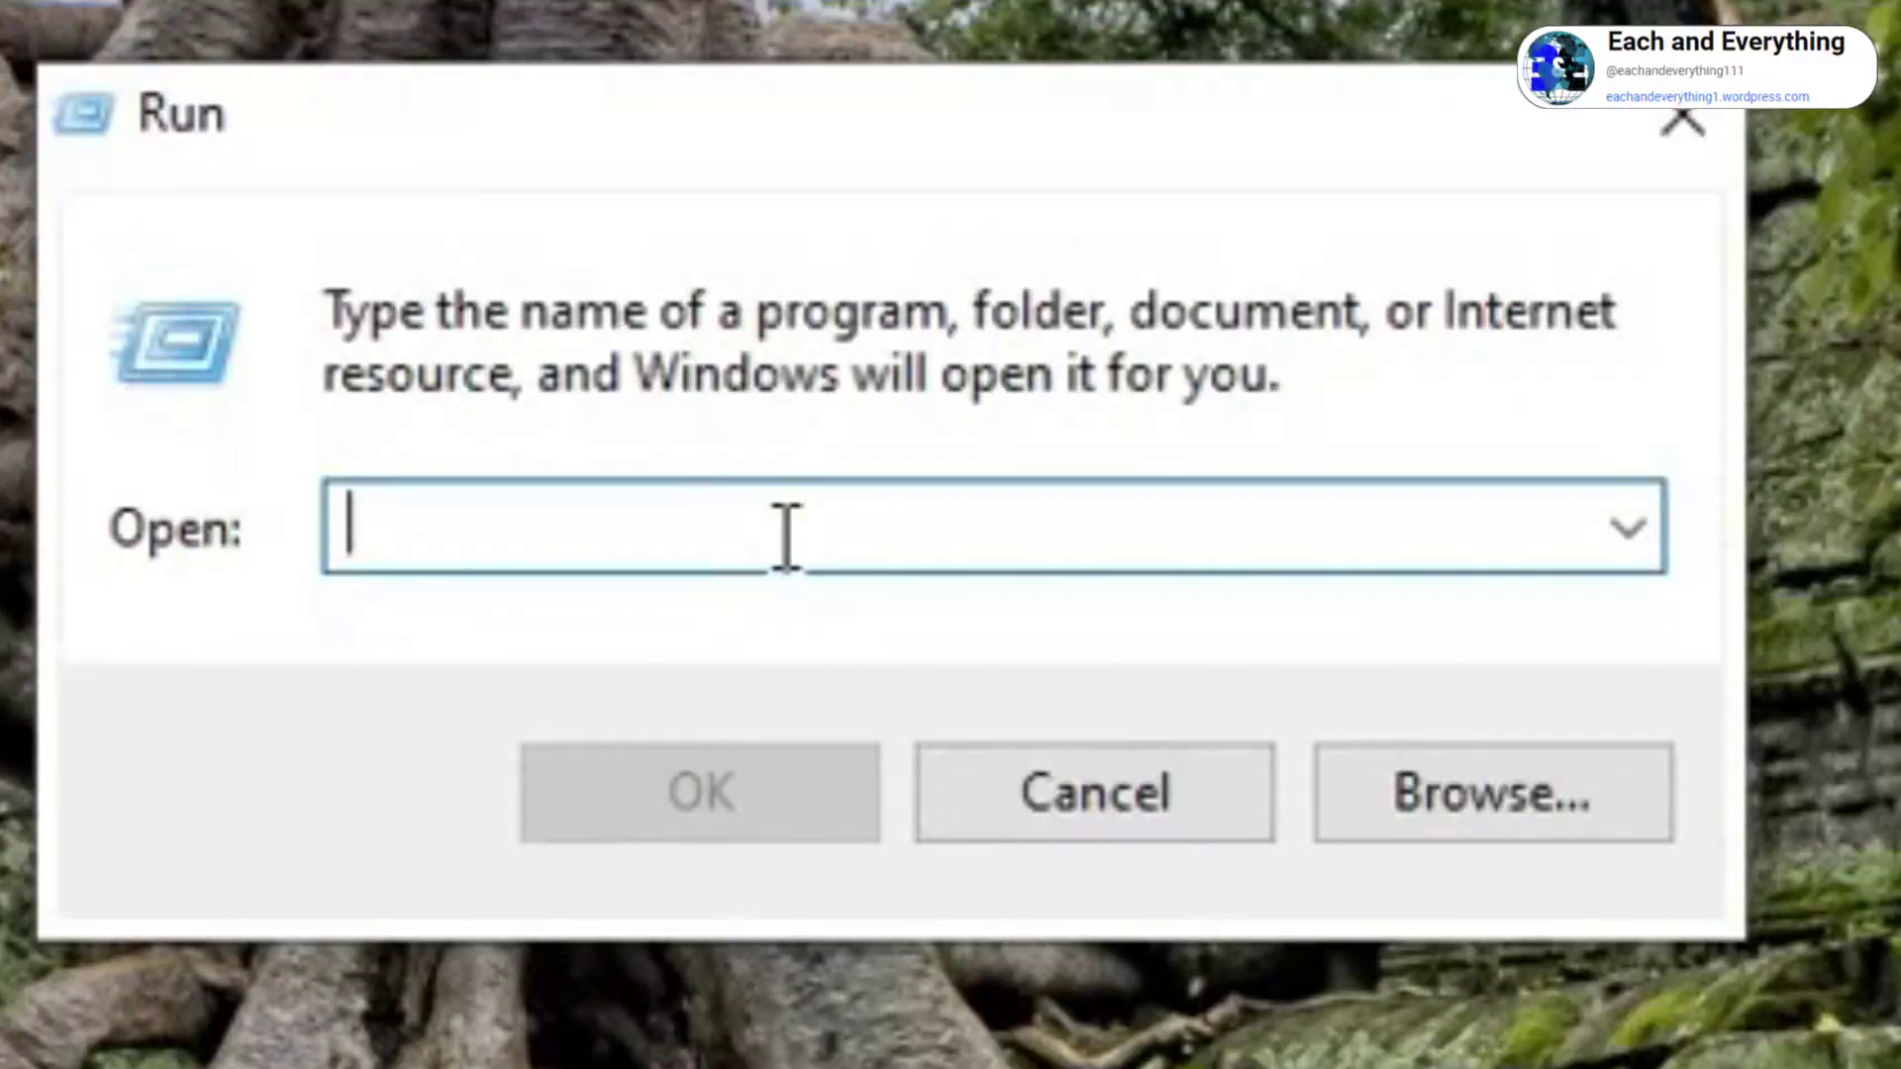
- Run the cleanmgr command, fixing the mistyped letters first
type("cl")
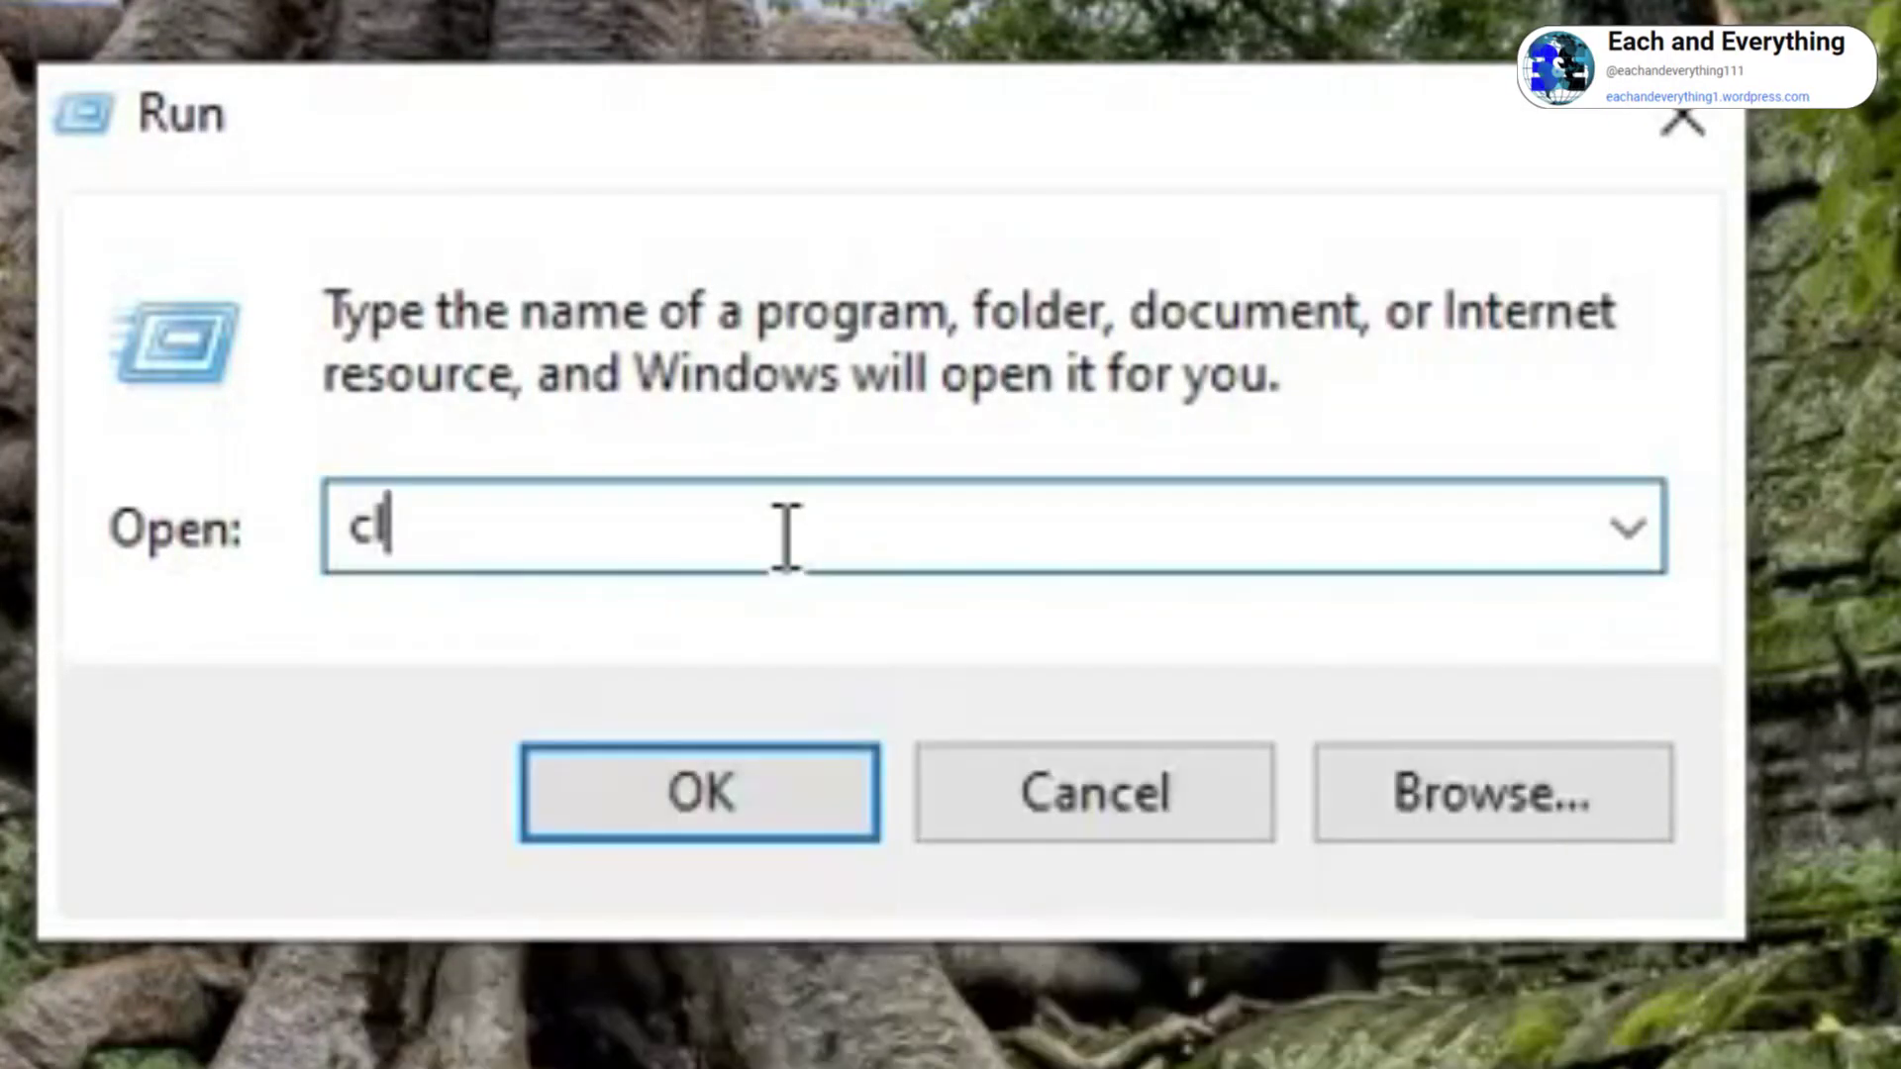
type("eanmghr")
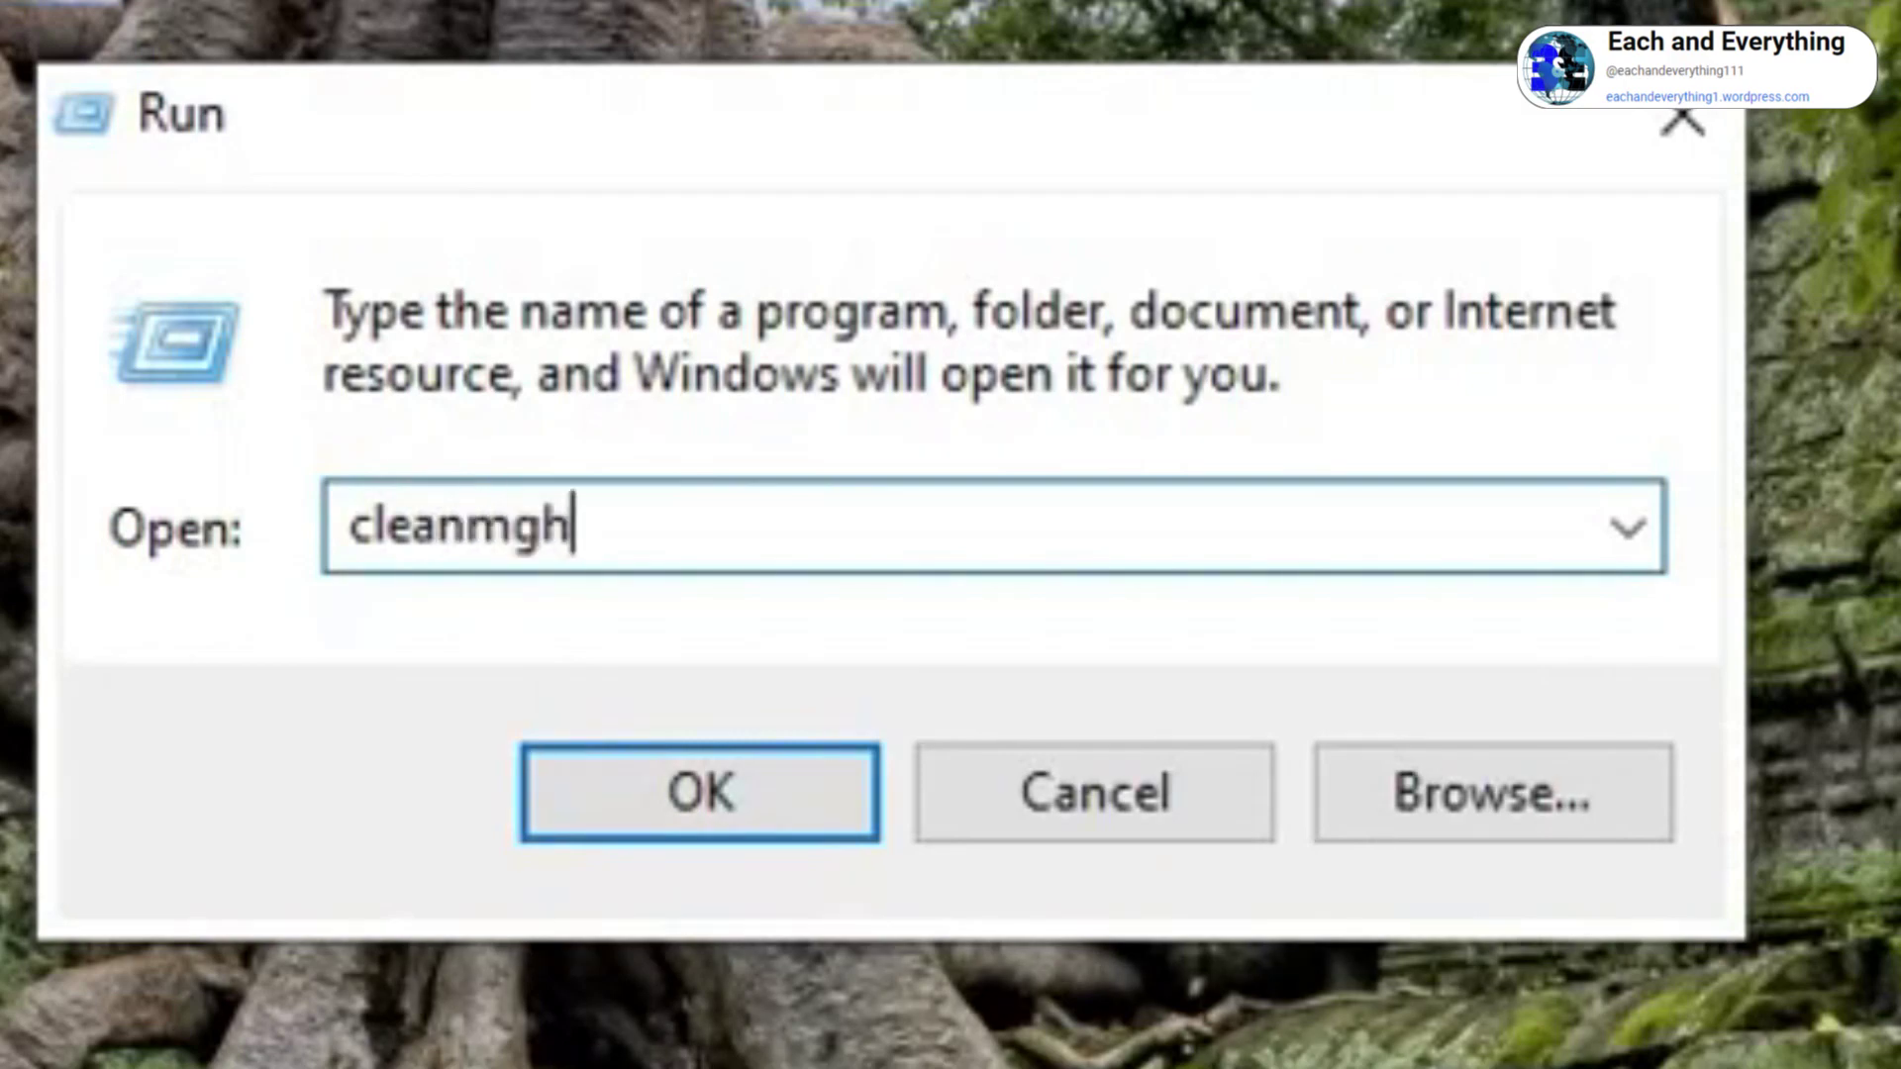
key("BackSpace")
key("BackSpace")
type("r")
key("Return")
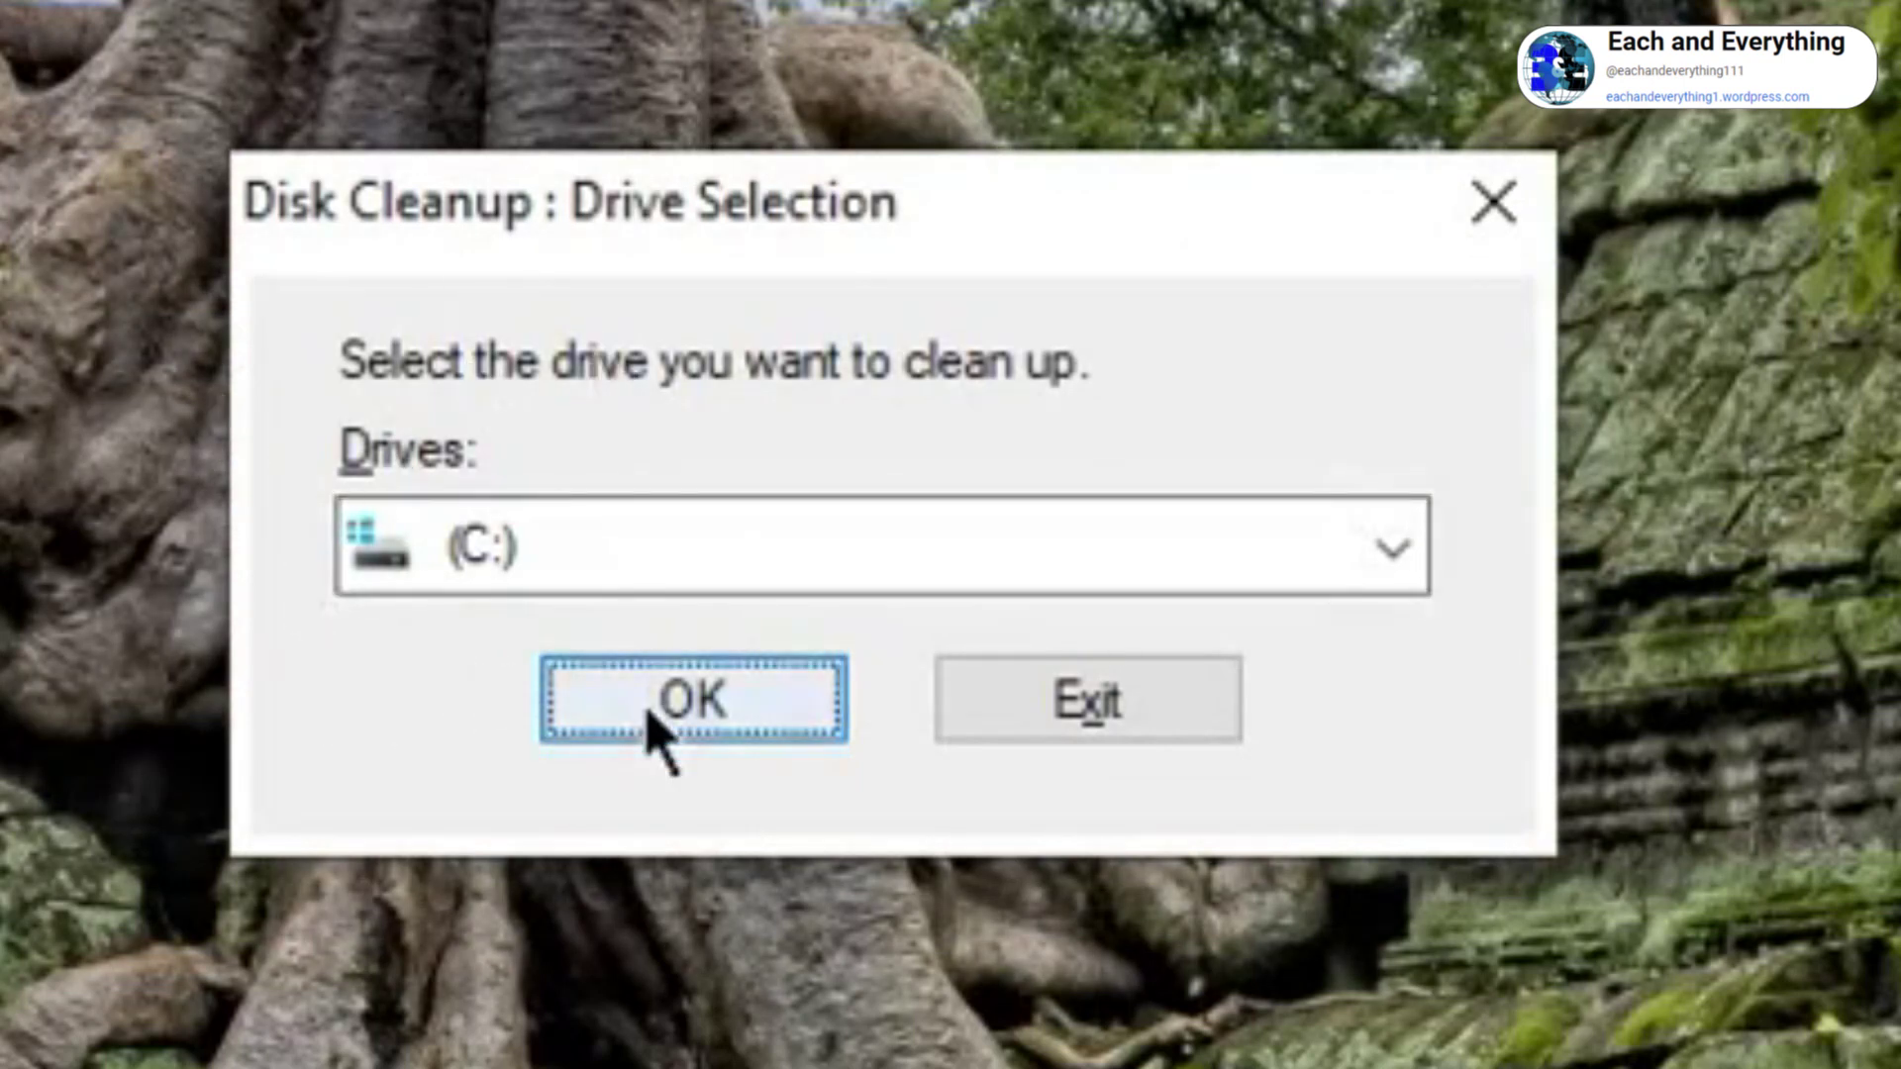
- Choose drive (C:) in the Drives list and confirm it for analysis
left_click(733, 578)
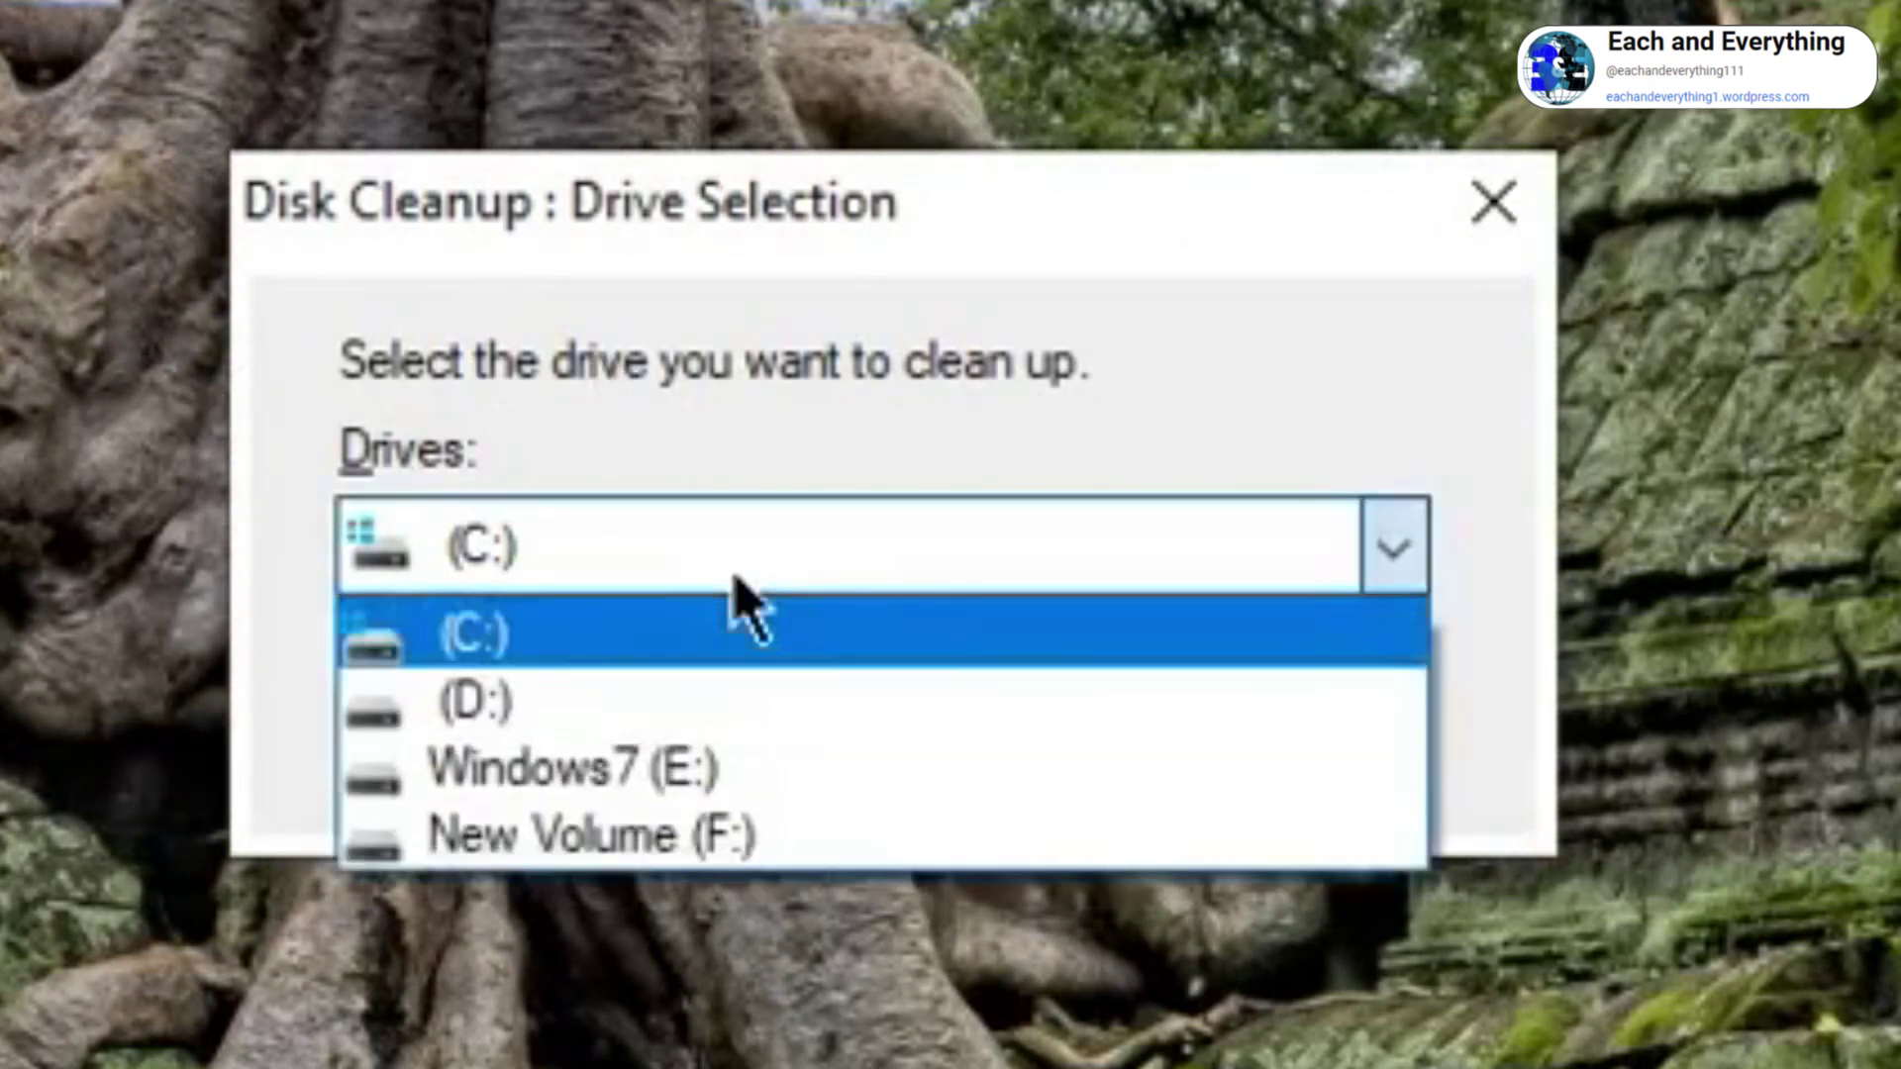
left_click(688, 661)
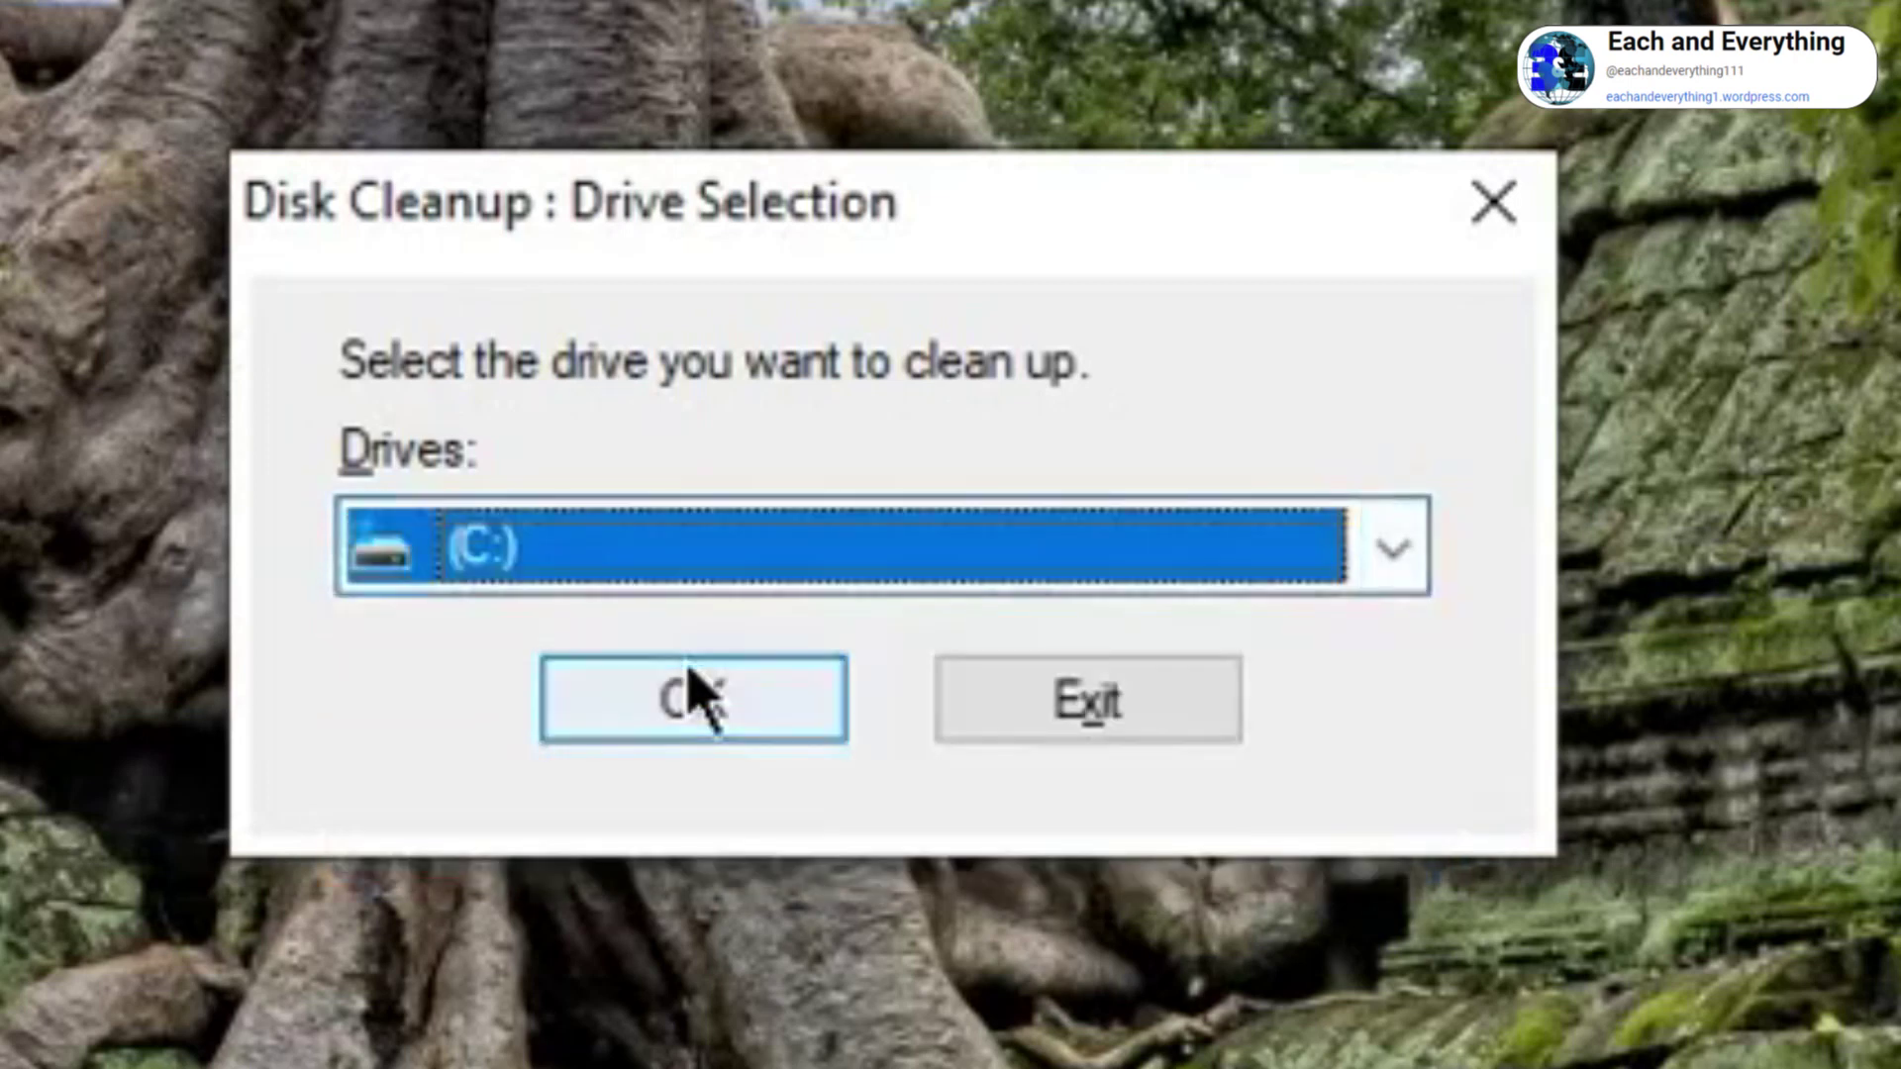
left_click(776, 581)
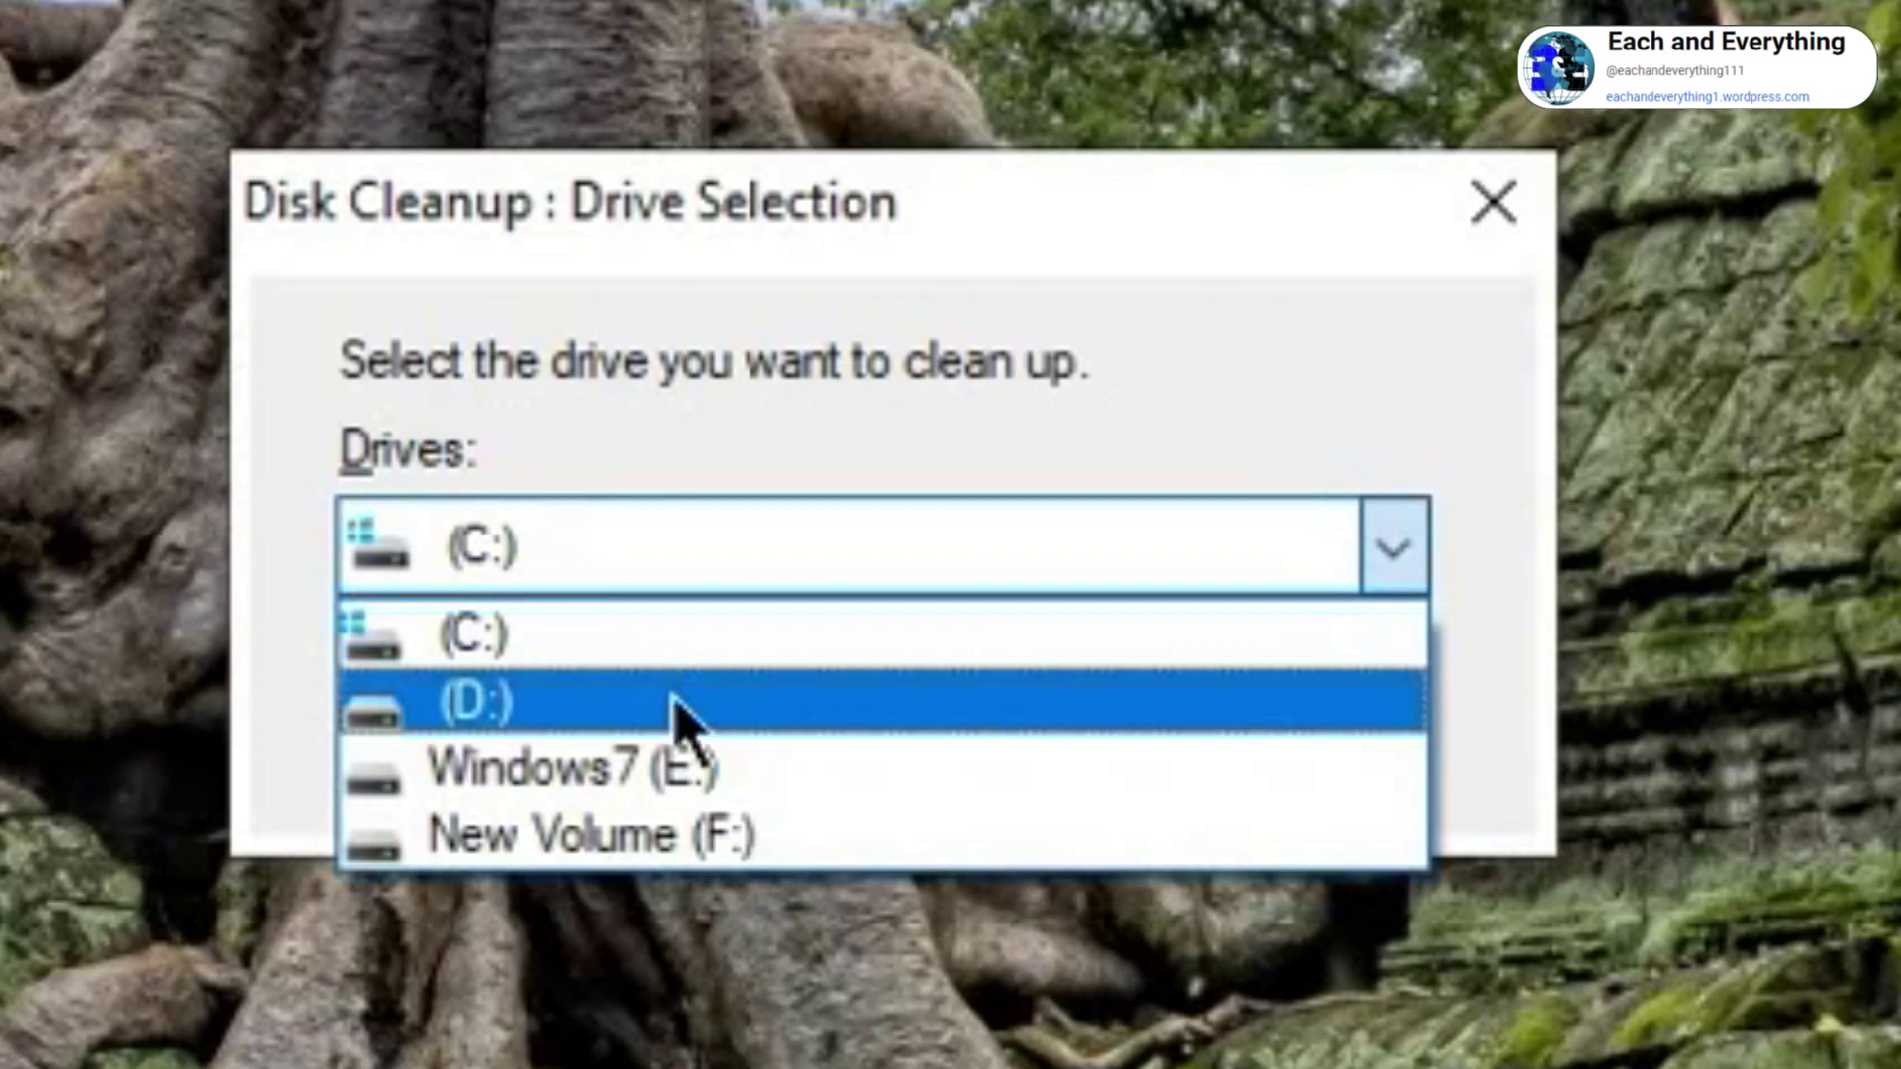
left_click(702, 657)
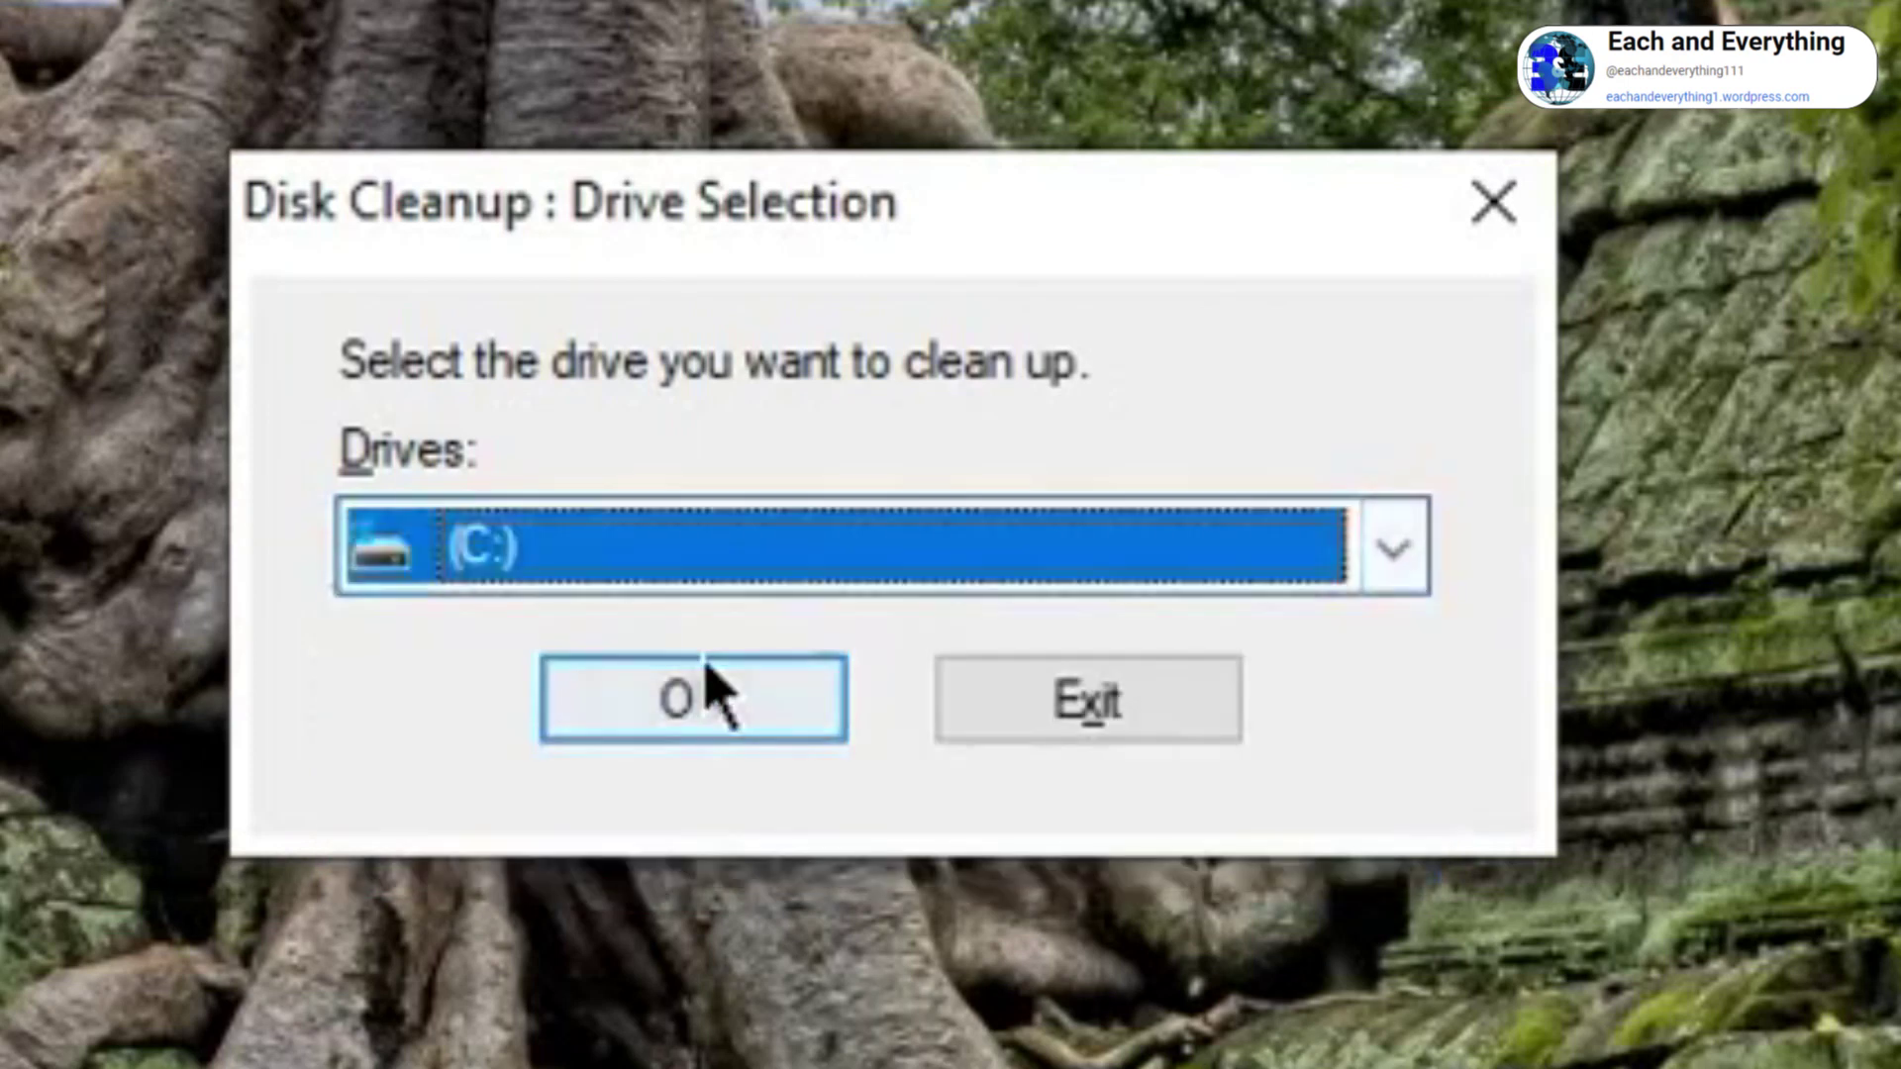
left_click(723, 713)
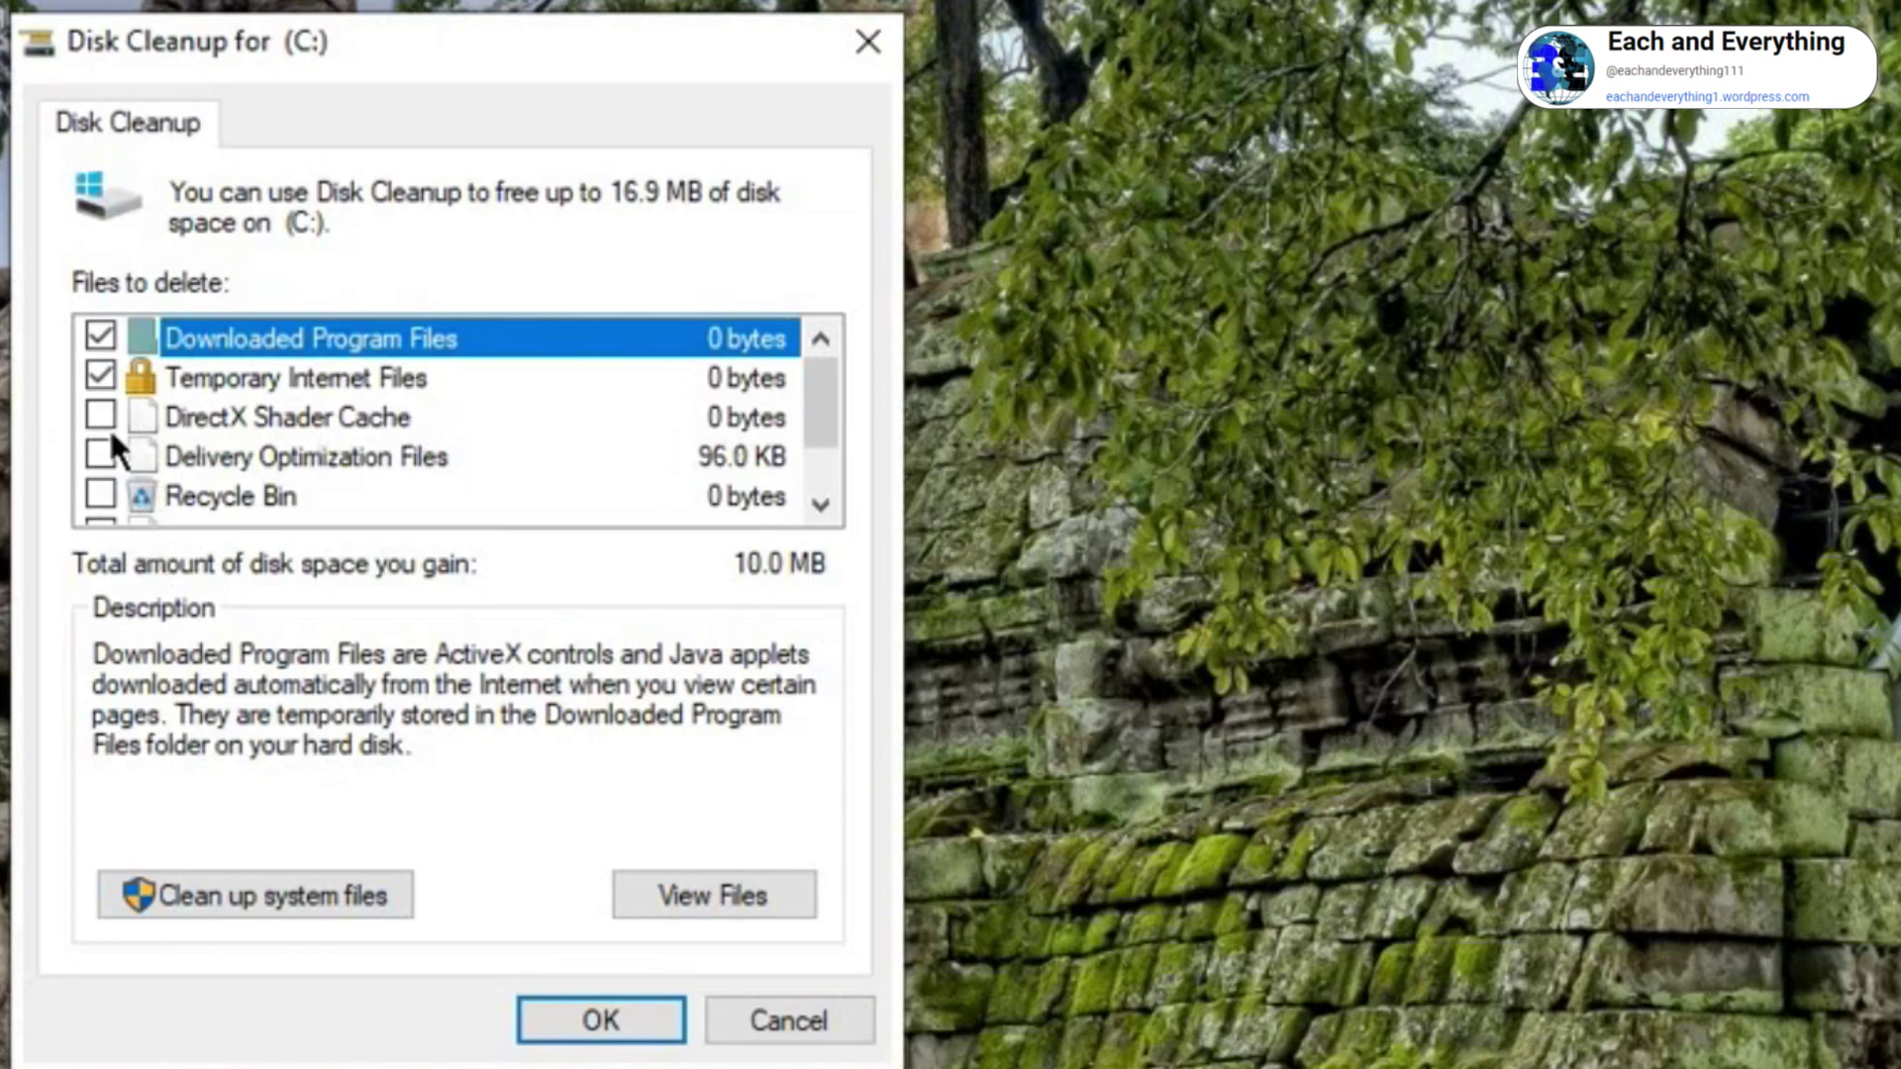
- Check Delivery Optimization Files and Temporary files, then permanently delete the selected categories
left_click(103, 458)
scroll(116, 499, "down", 1)
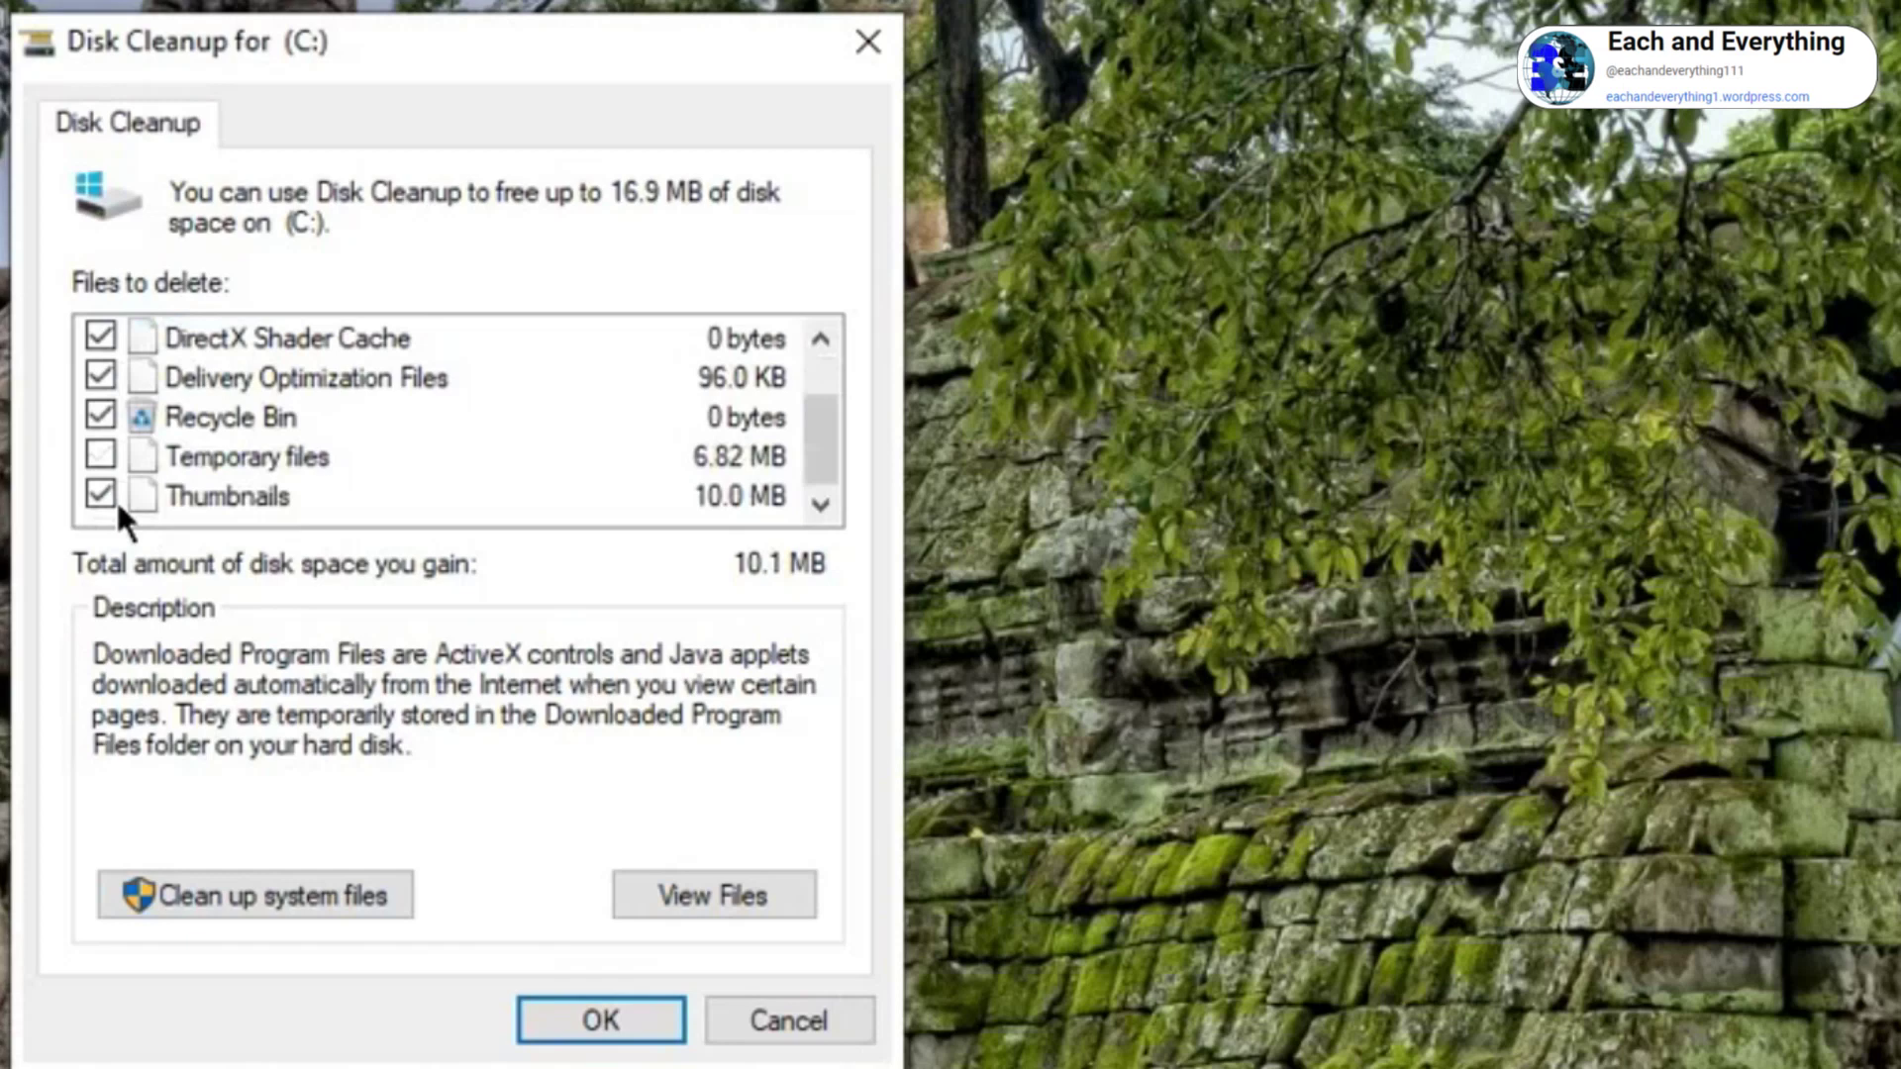
left_click(103, 457)
left_click(554, 1012)
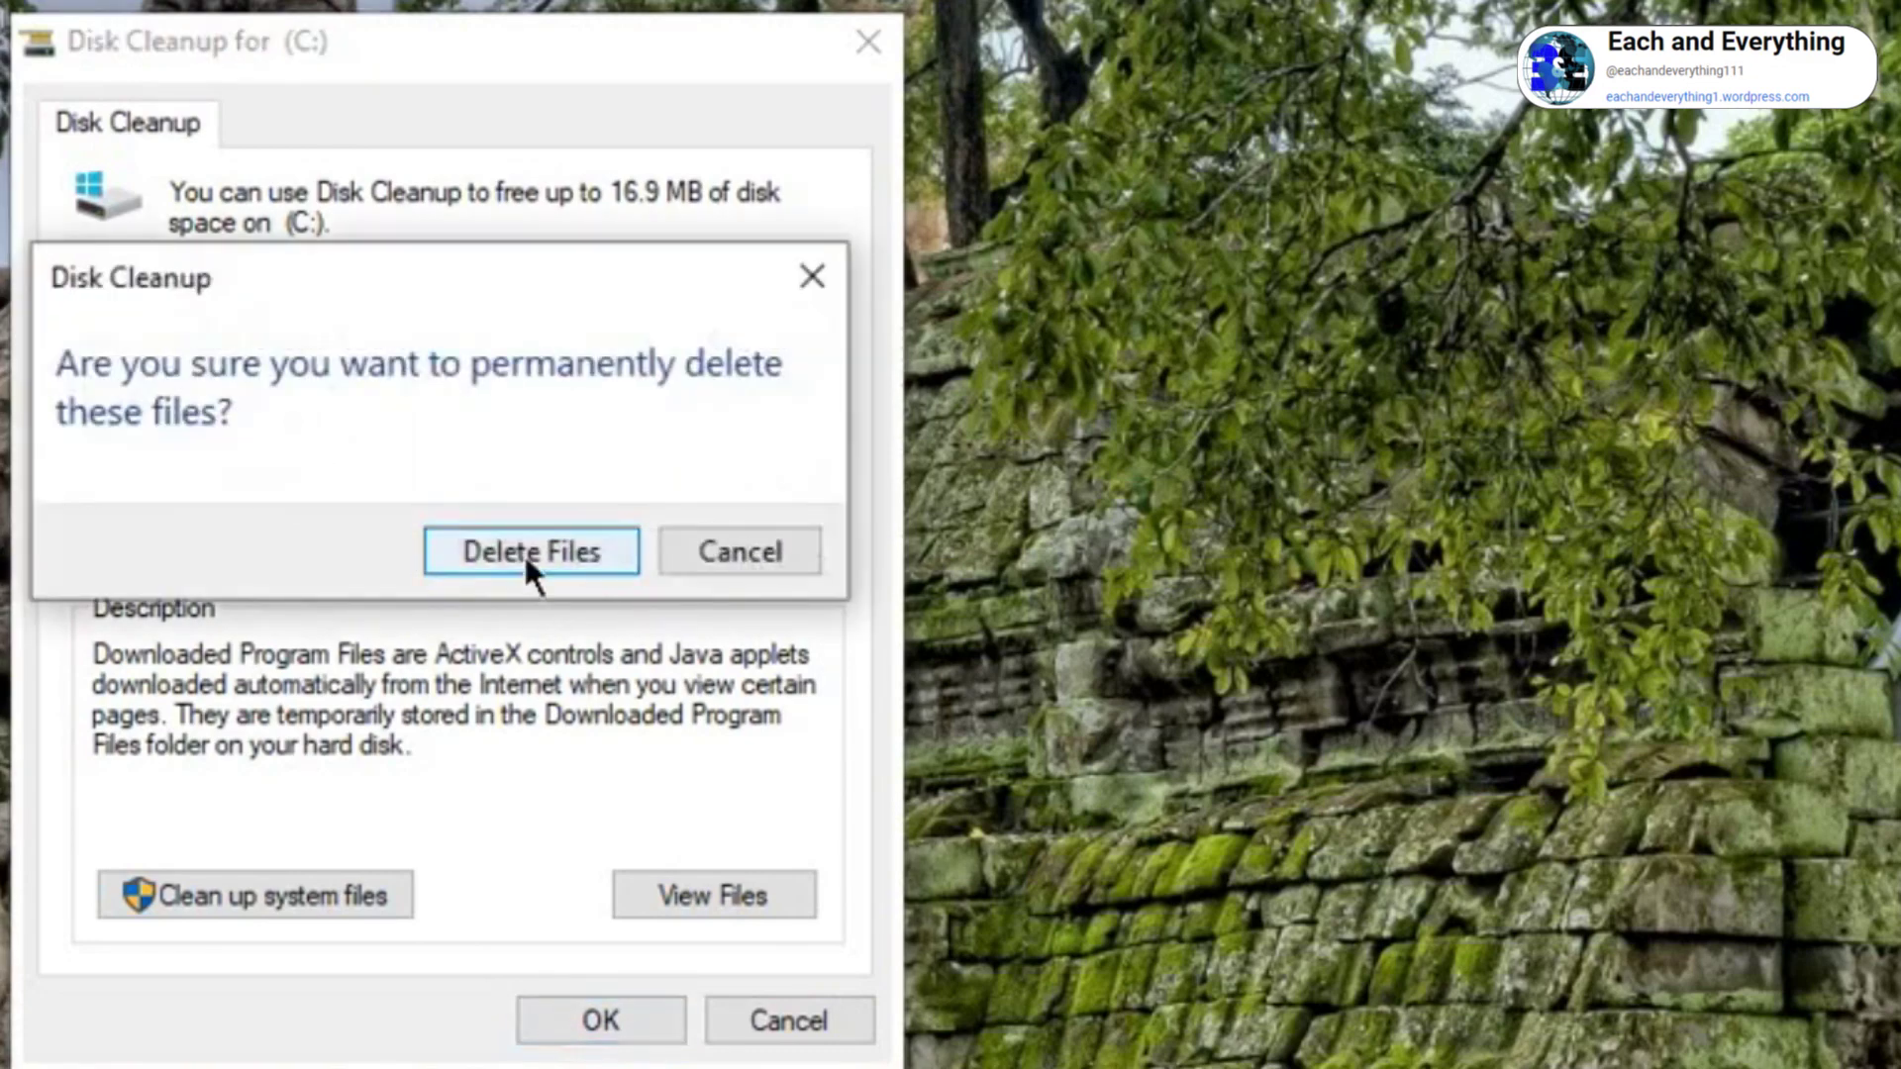
left_click(526, 552)
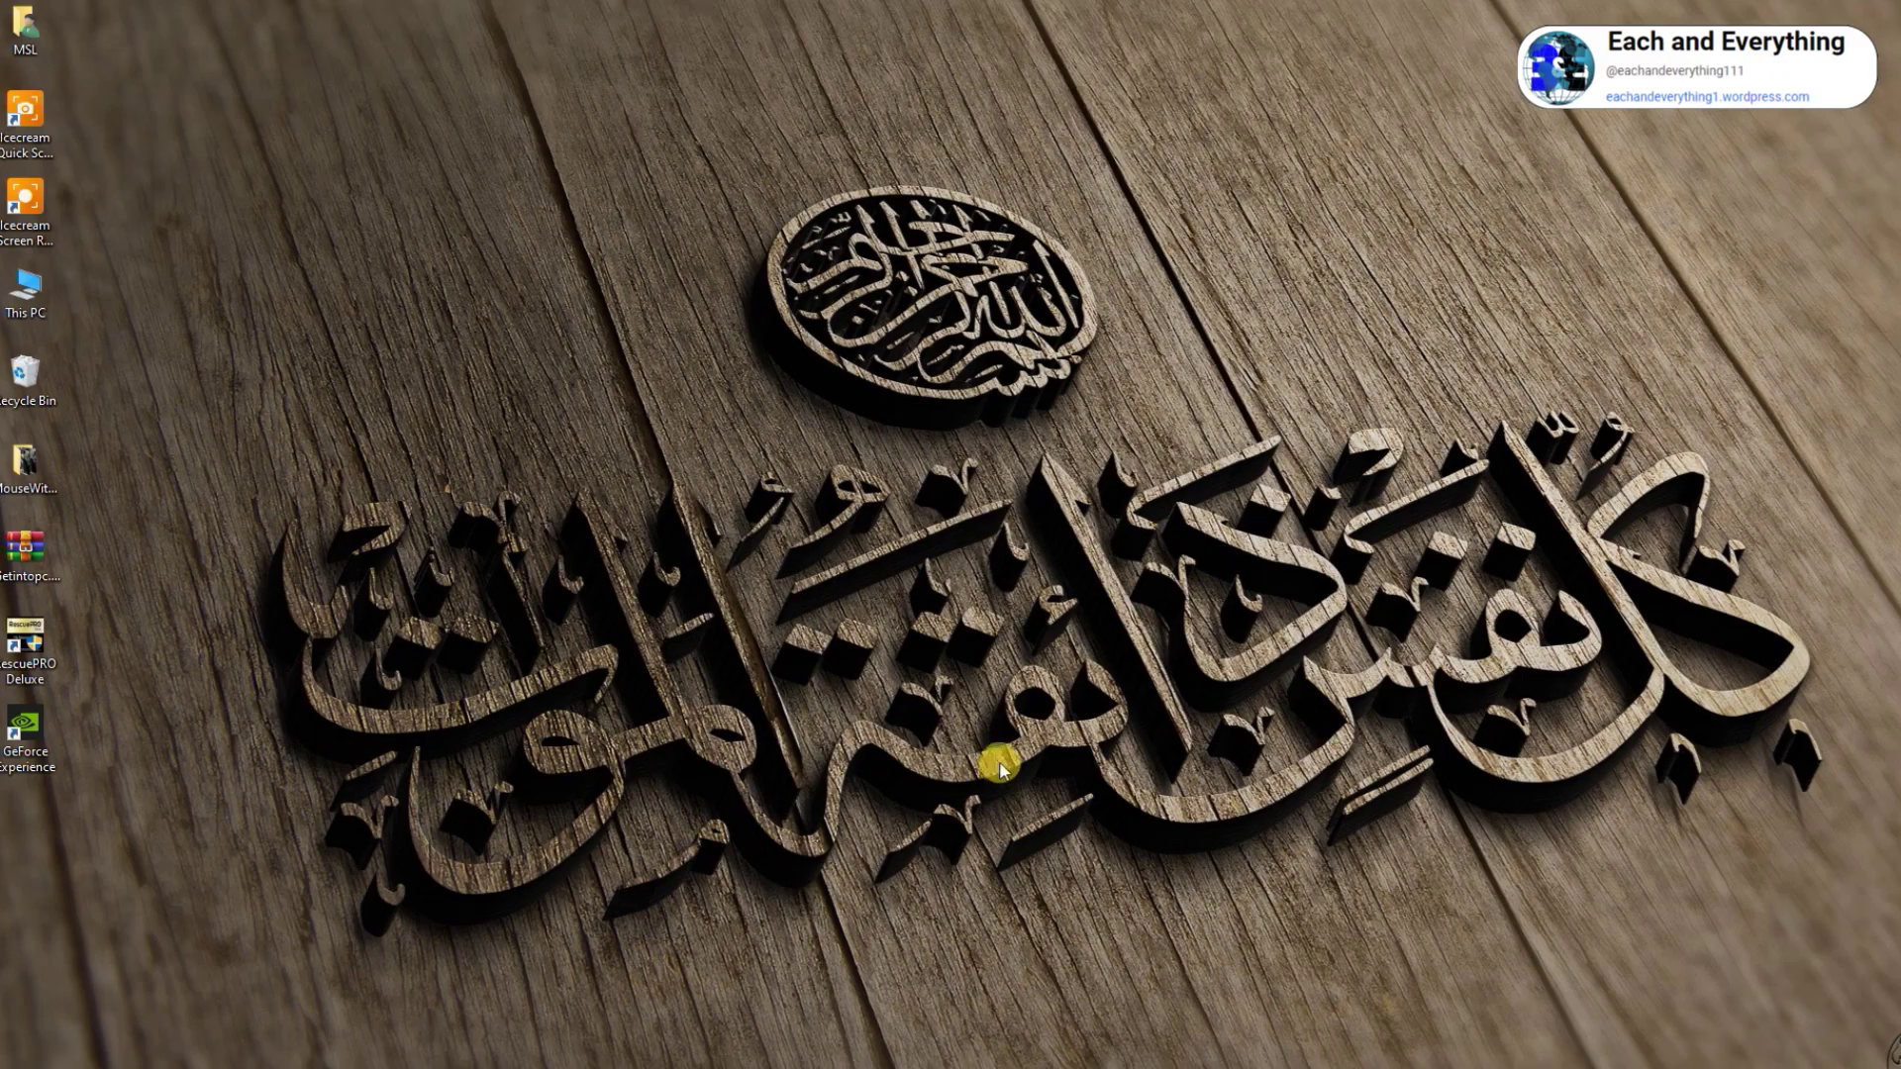
- Refresh the desktop and open the Windows Temp folder by running 'temp'
right_click(1146, 107)
left_click(1188, 169)
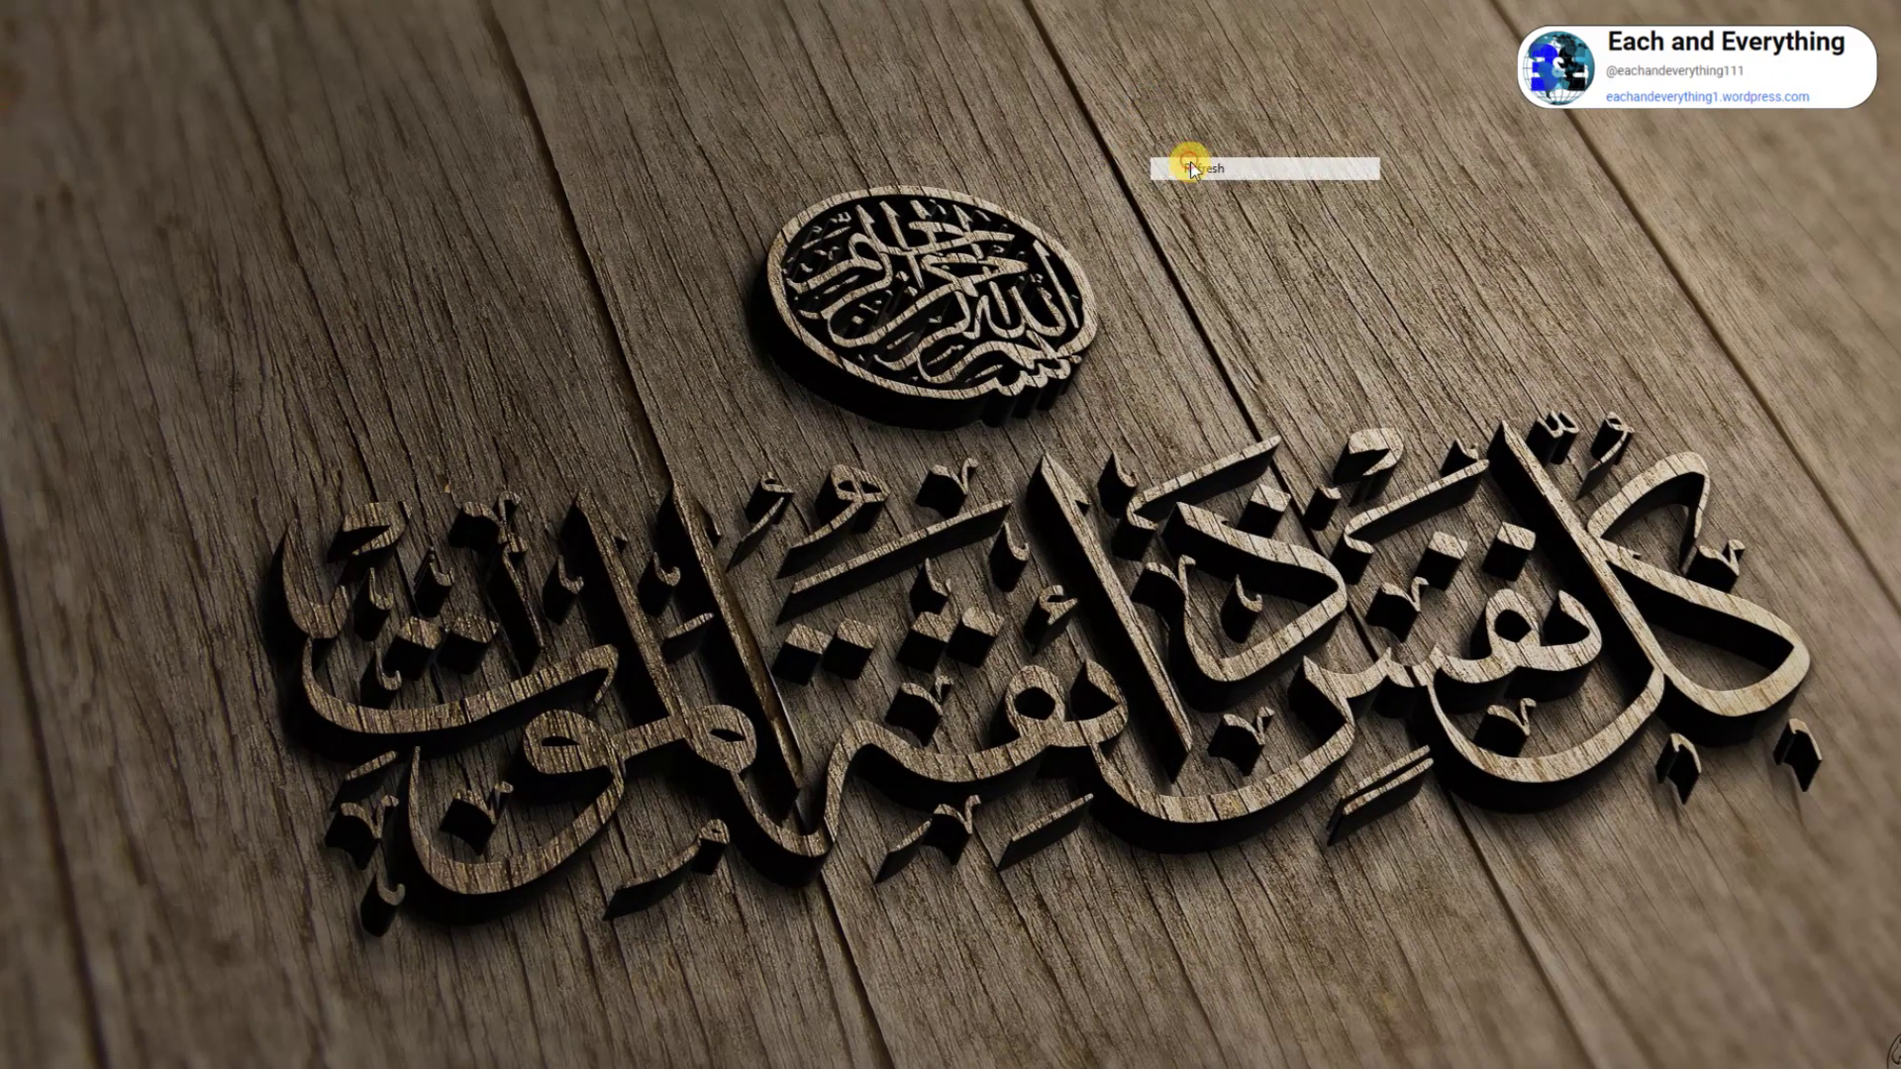
right_click(679, 79)
left_click(794, 138)
right_click(627, 133)
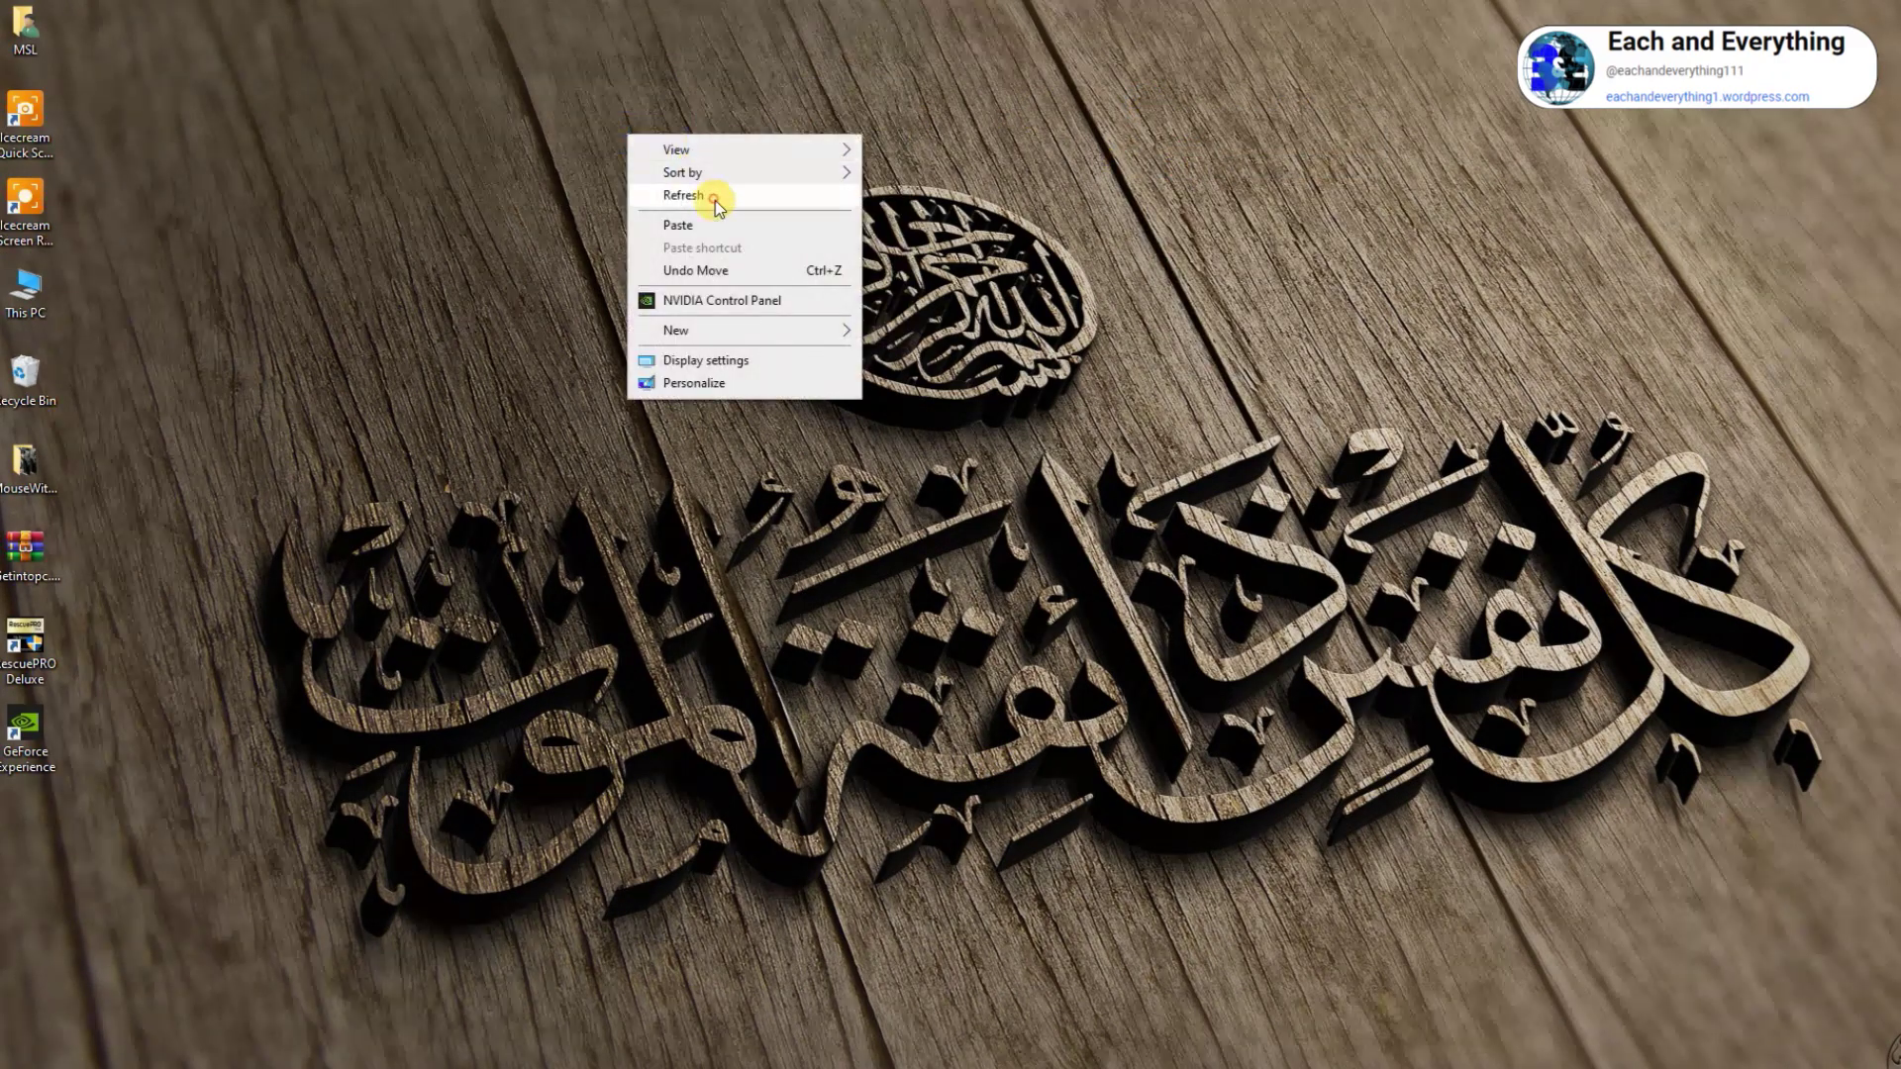
left_click(714, 196)
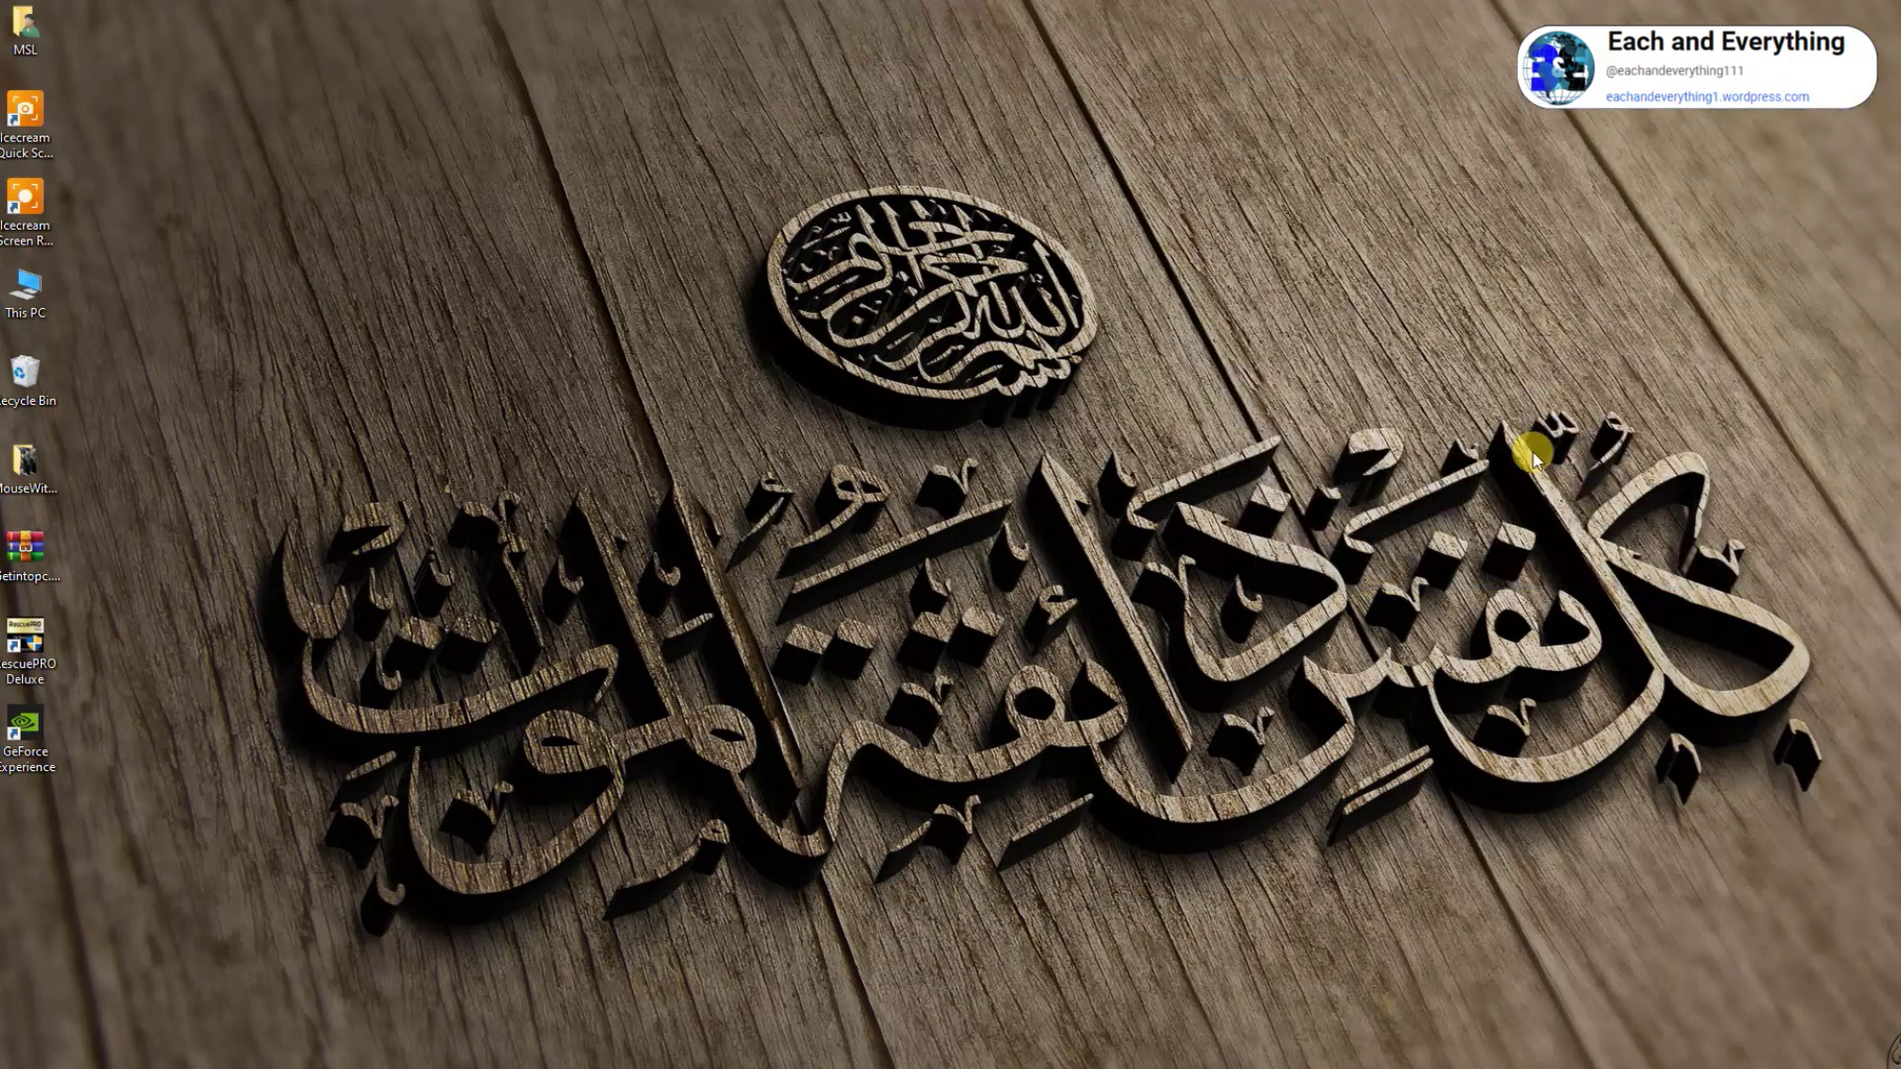
key("super+r")
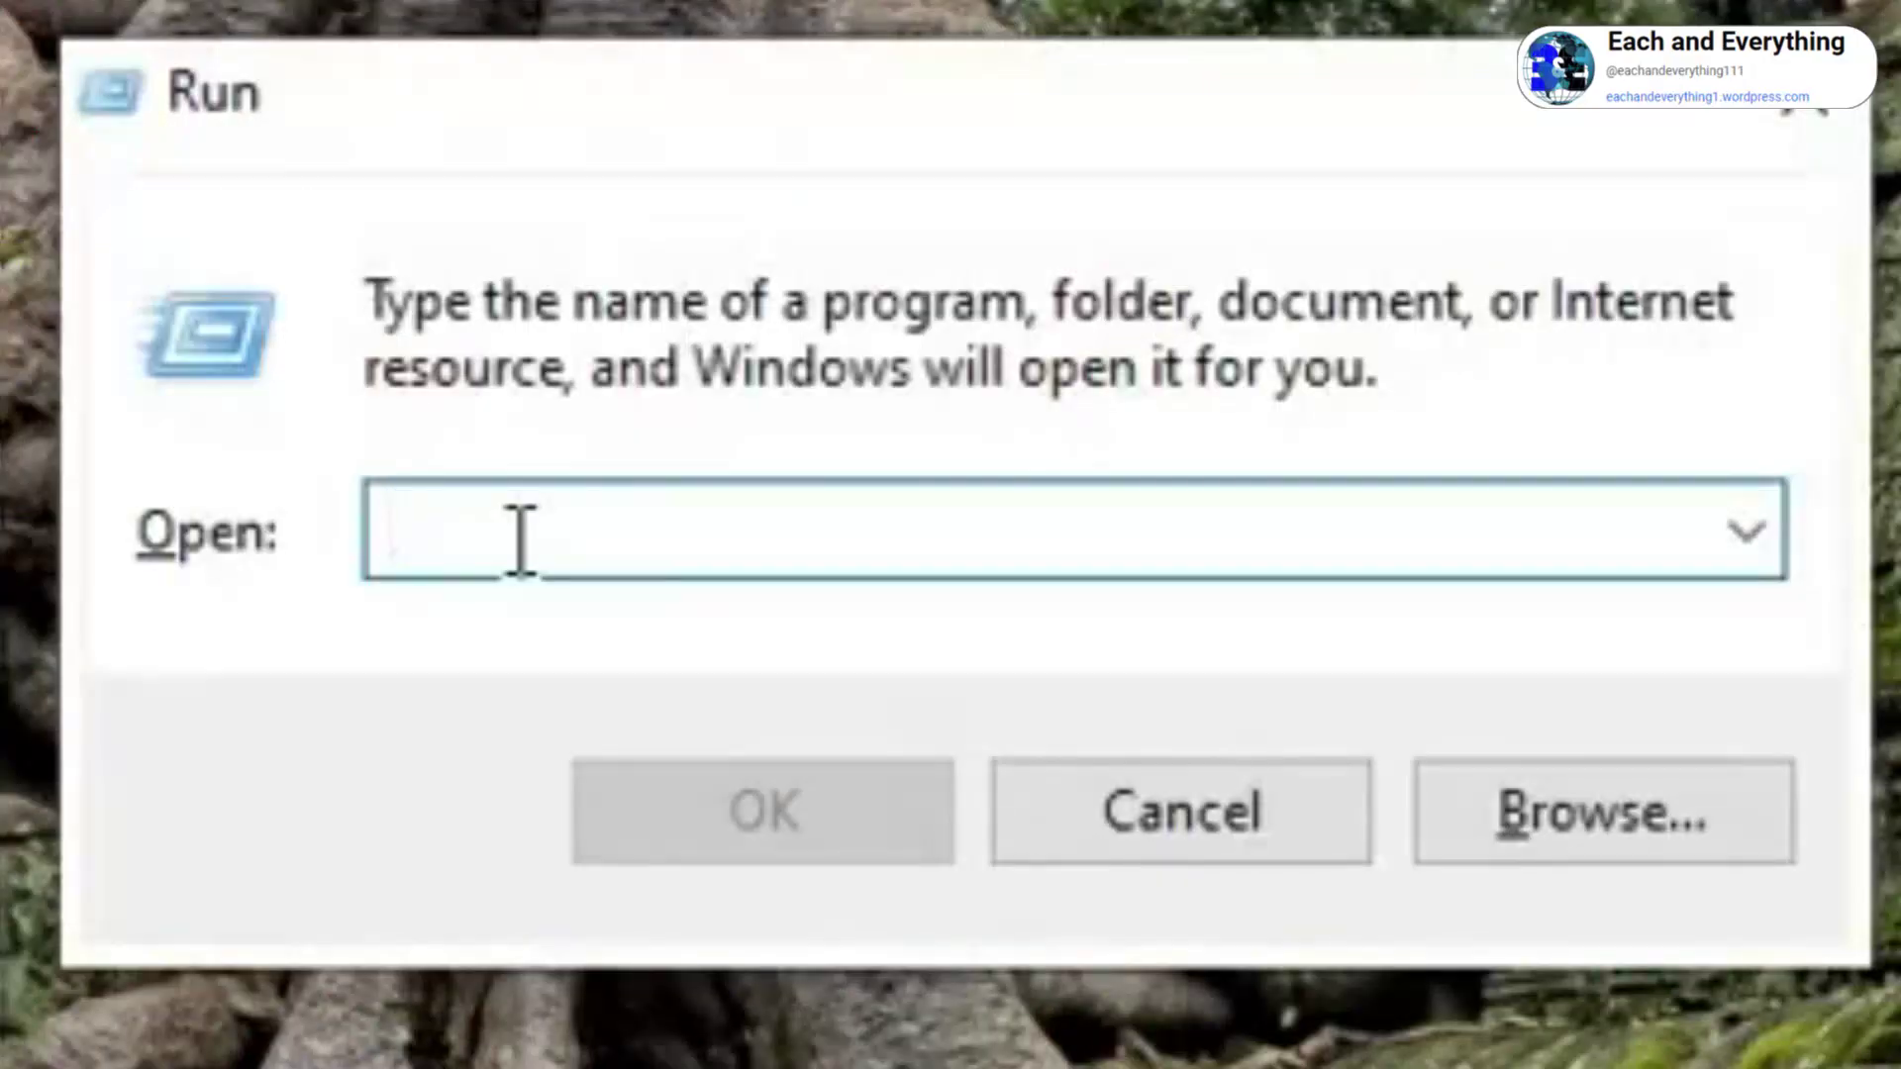
type("temp")
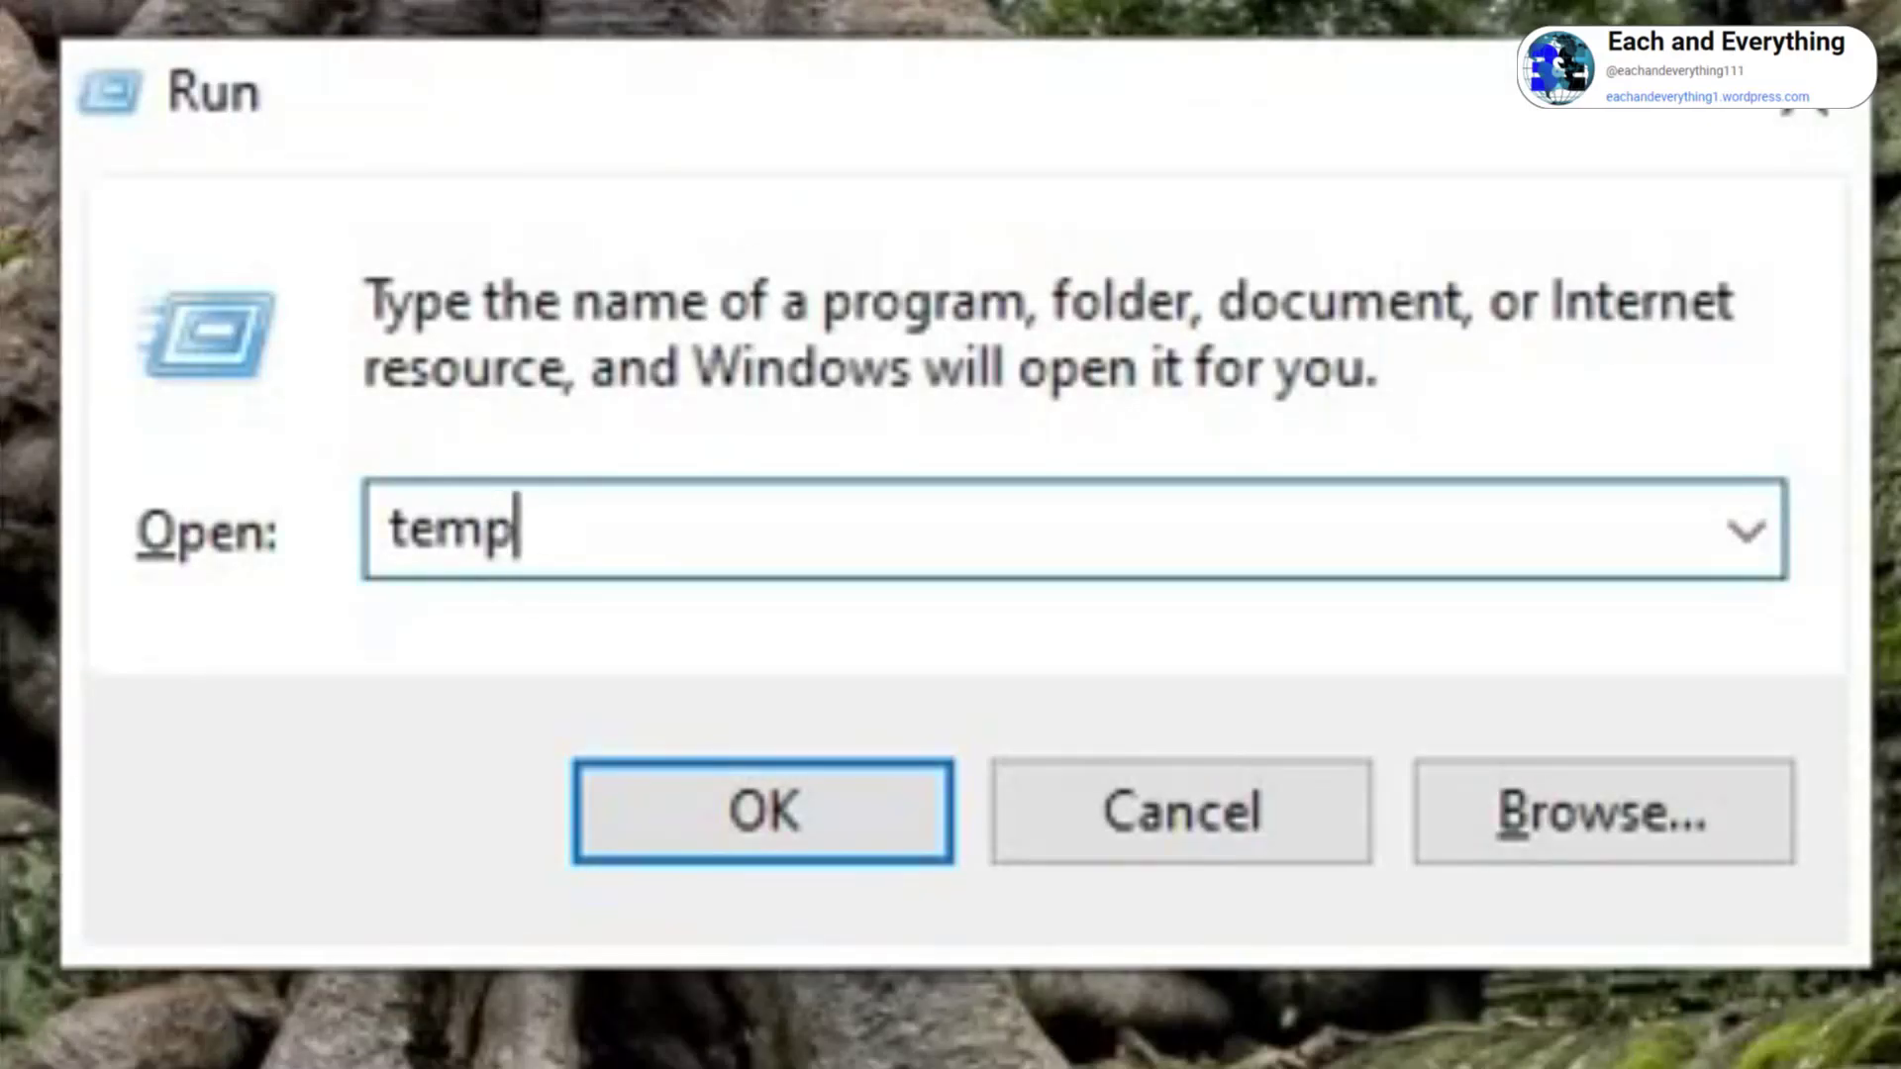
key("Return")
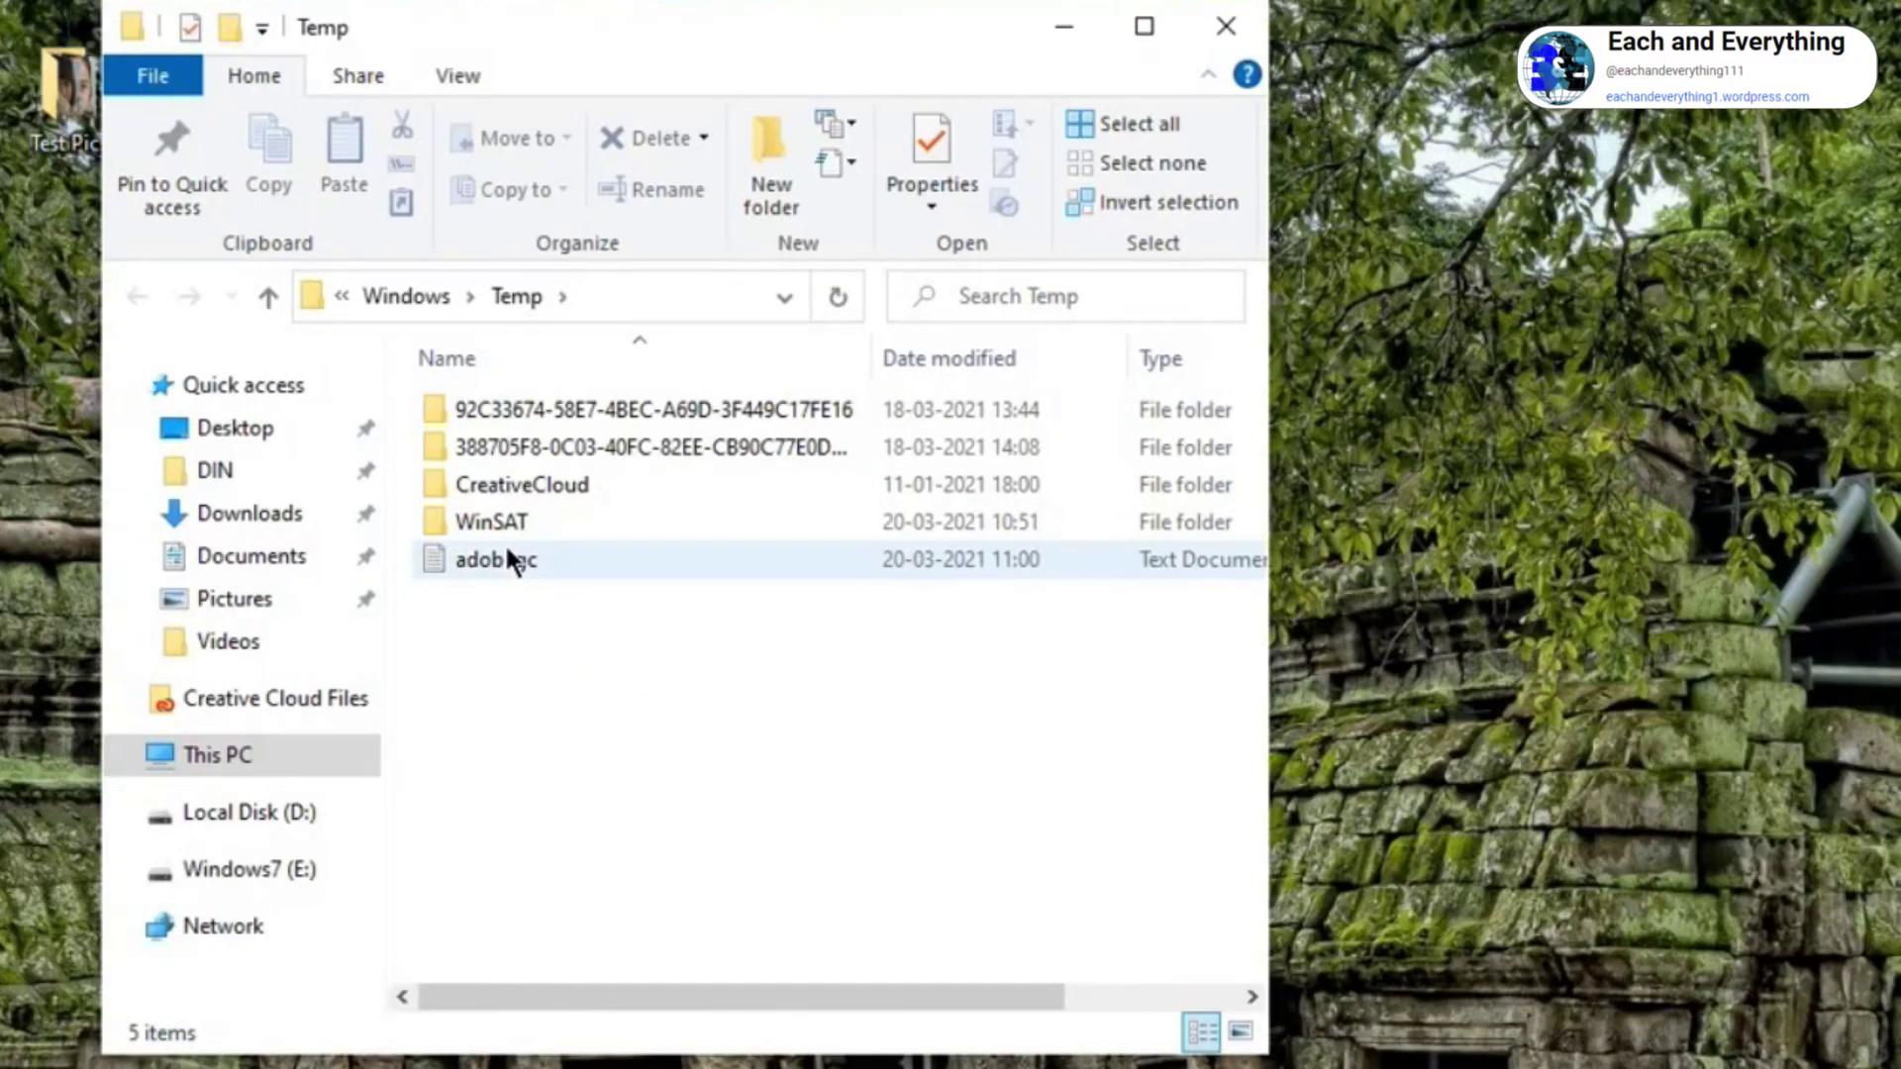
- Select all five items in the Windows Temp folder, including WinSAT and CreativeCloud
left_click(613, 520)
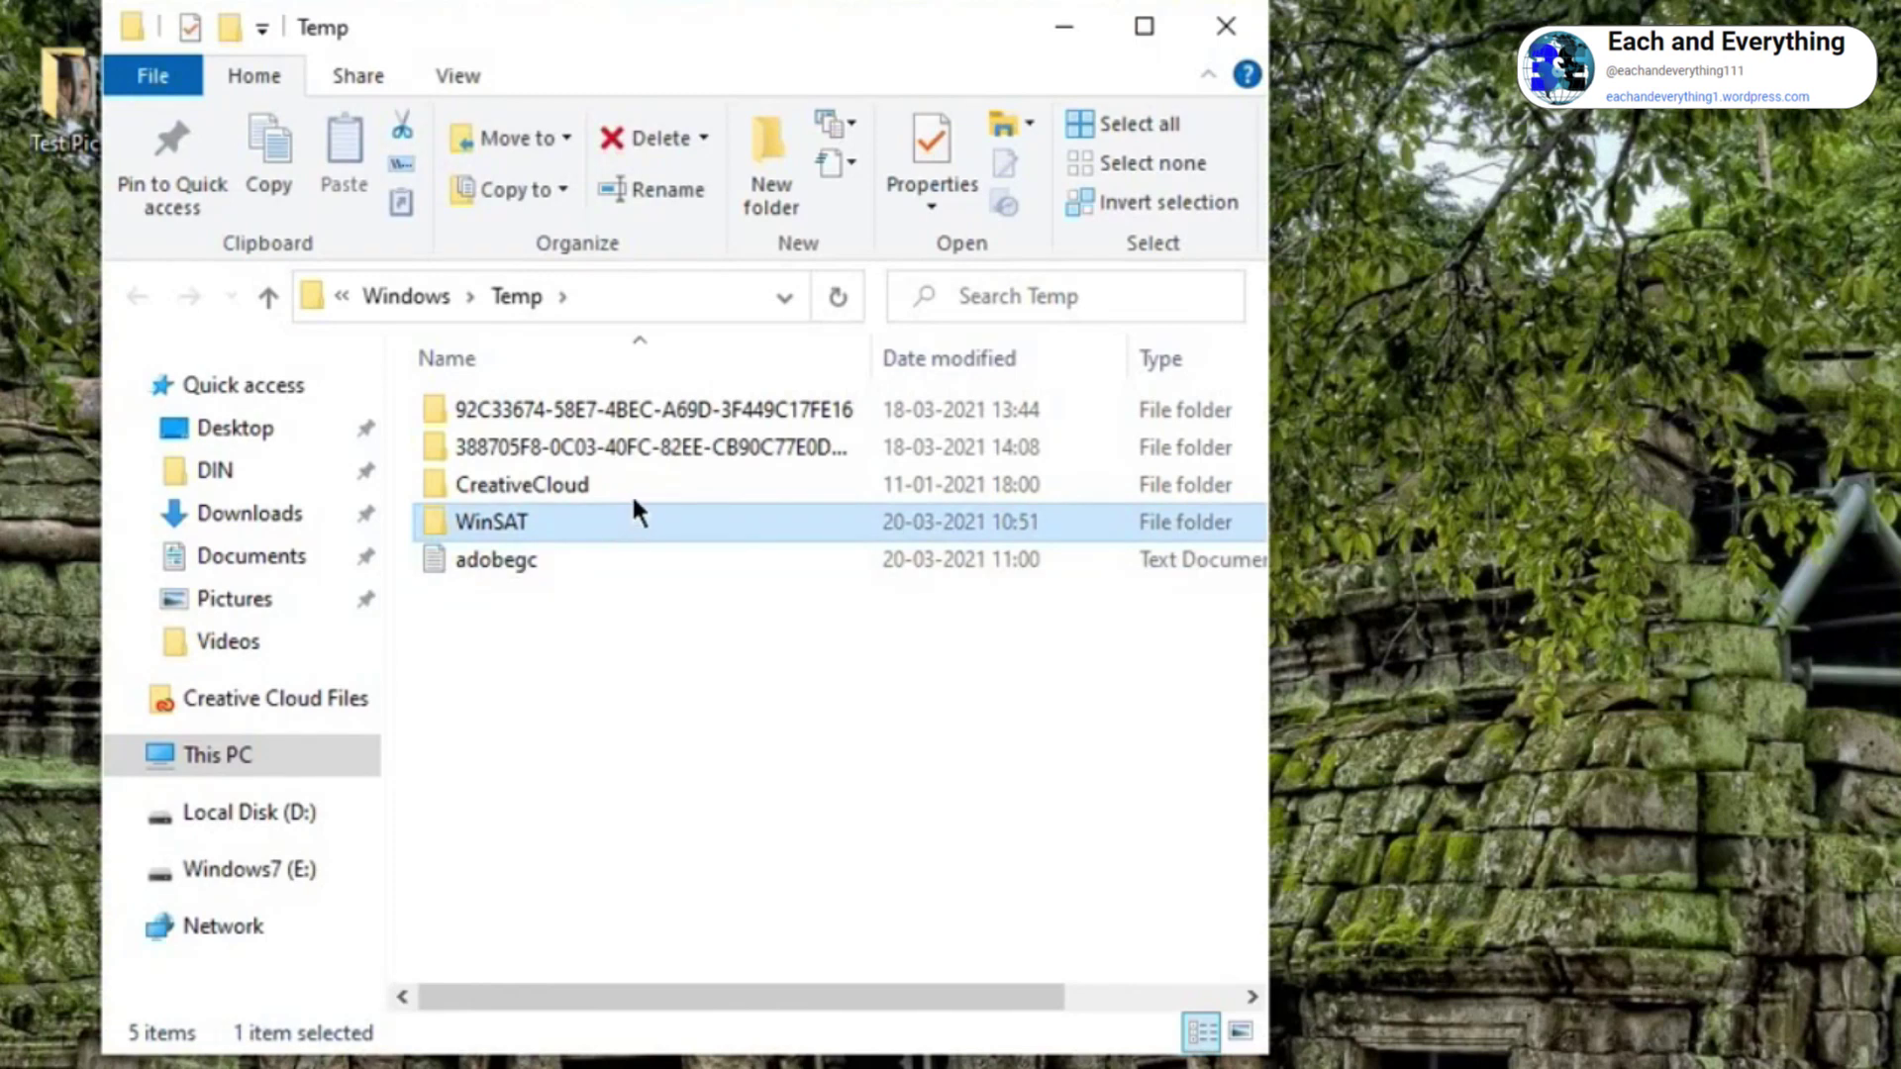
left_click(625, 489)
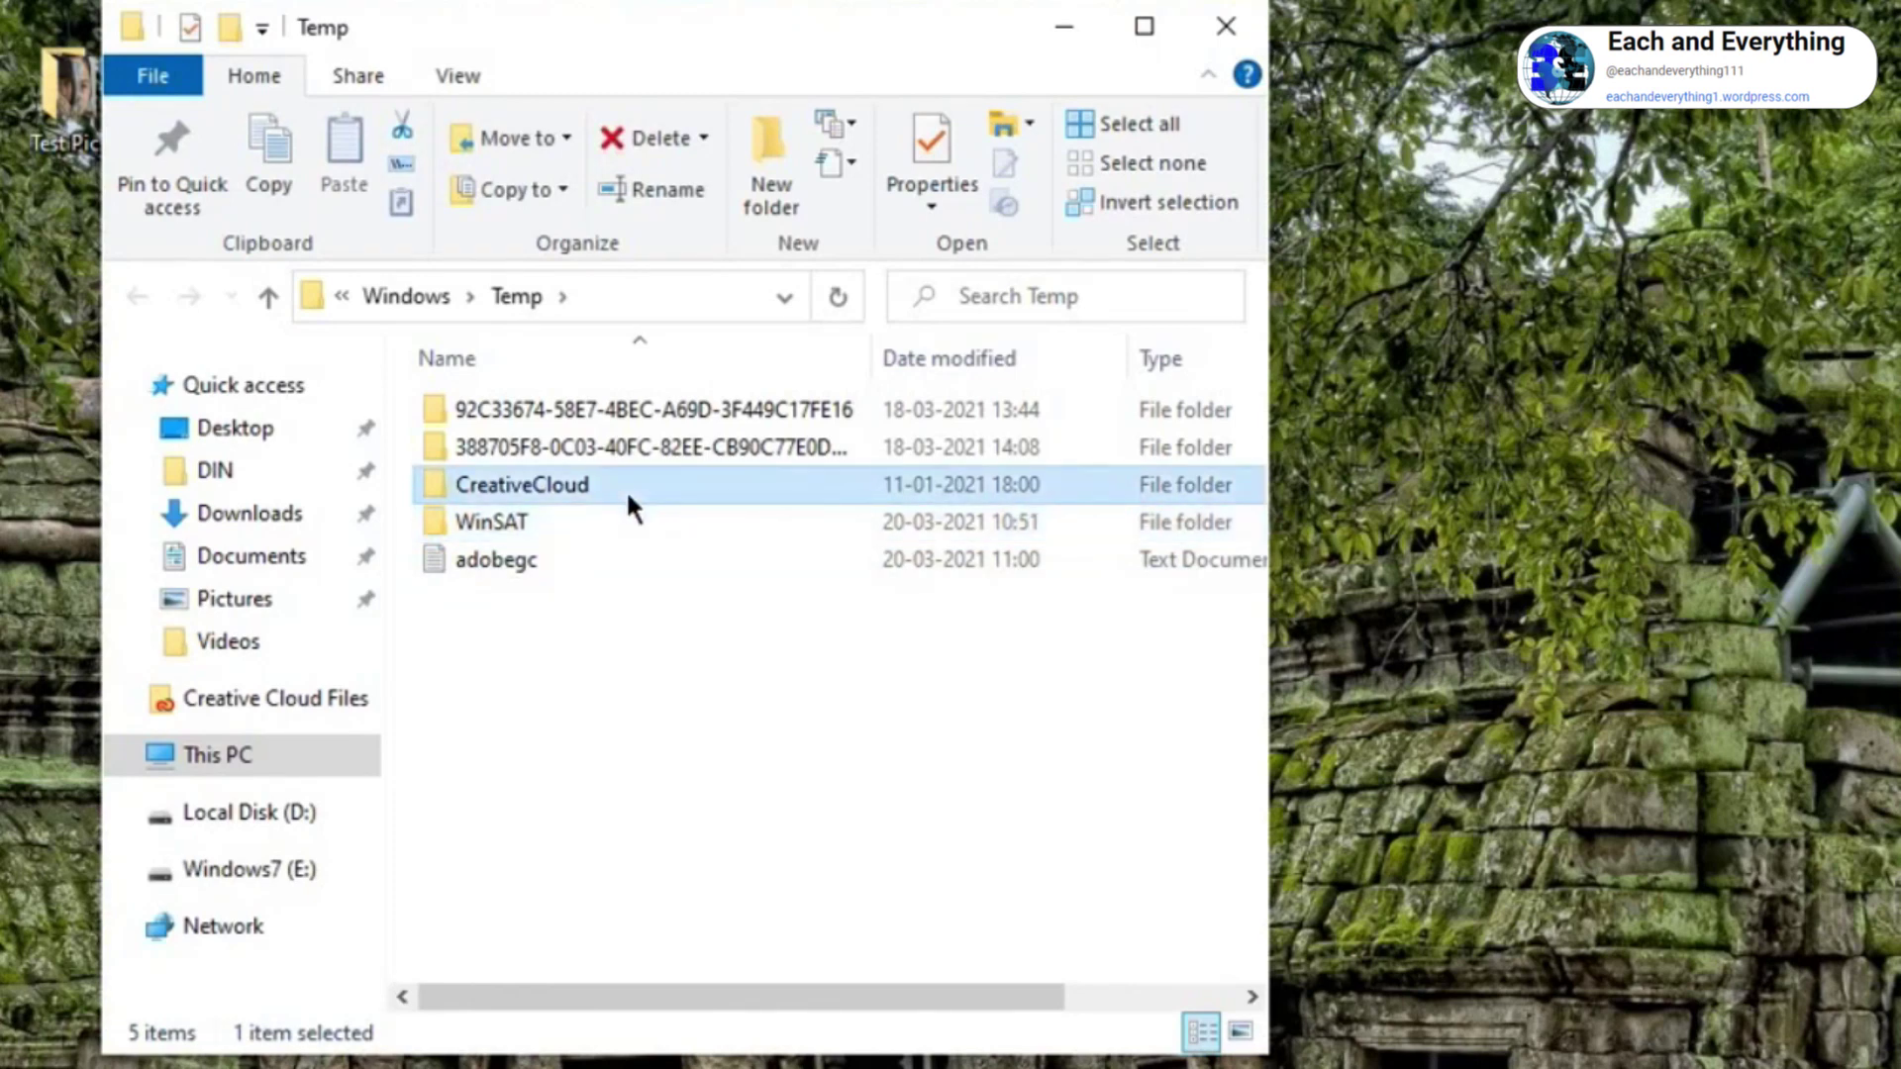
key("ctrl+a")
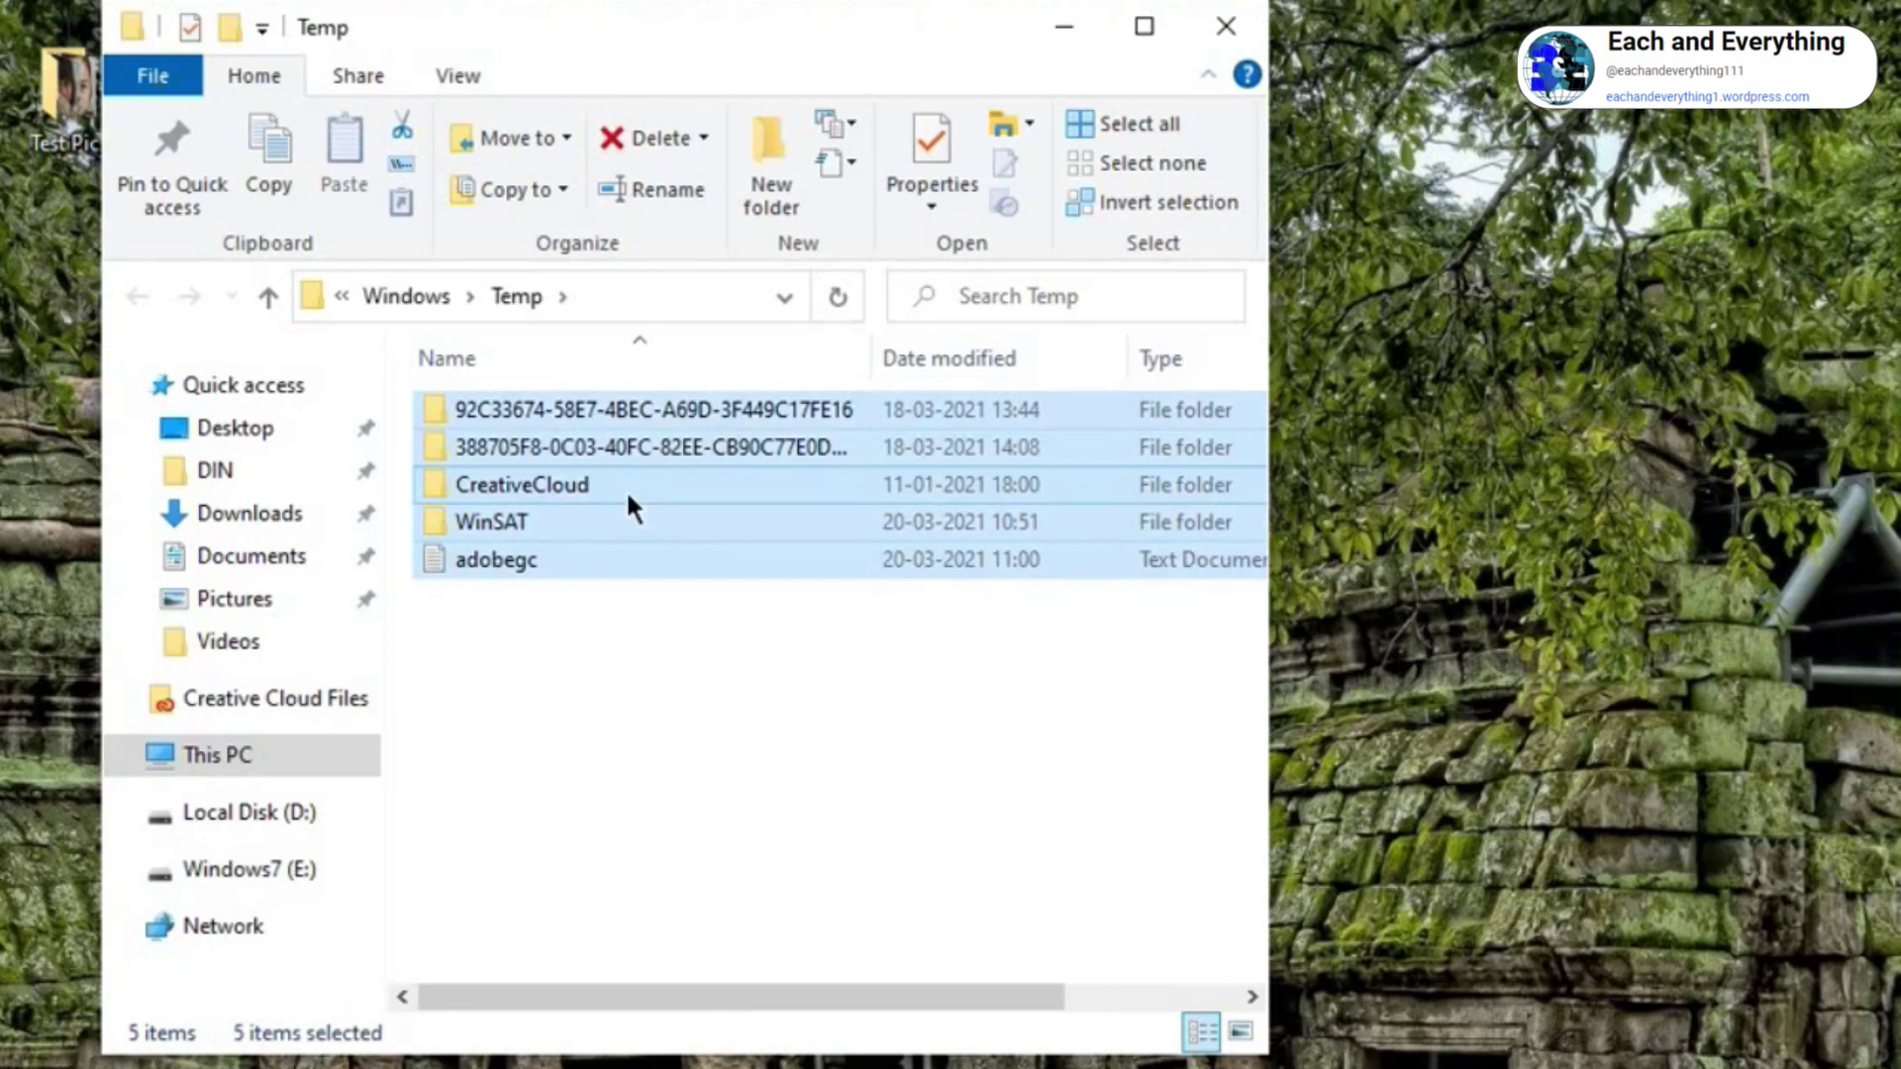
- Permanently delete the Temp items, skipping the WinSAT folder, the in-use ACC file and adobegc
key("shift+Delete")
key("Return")
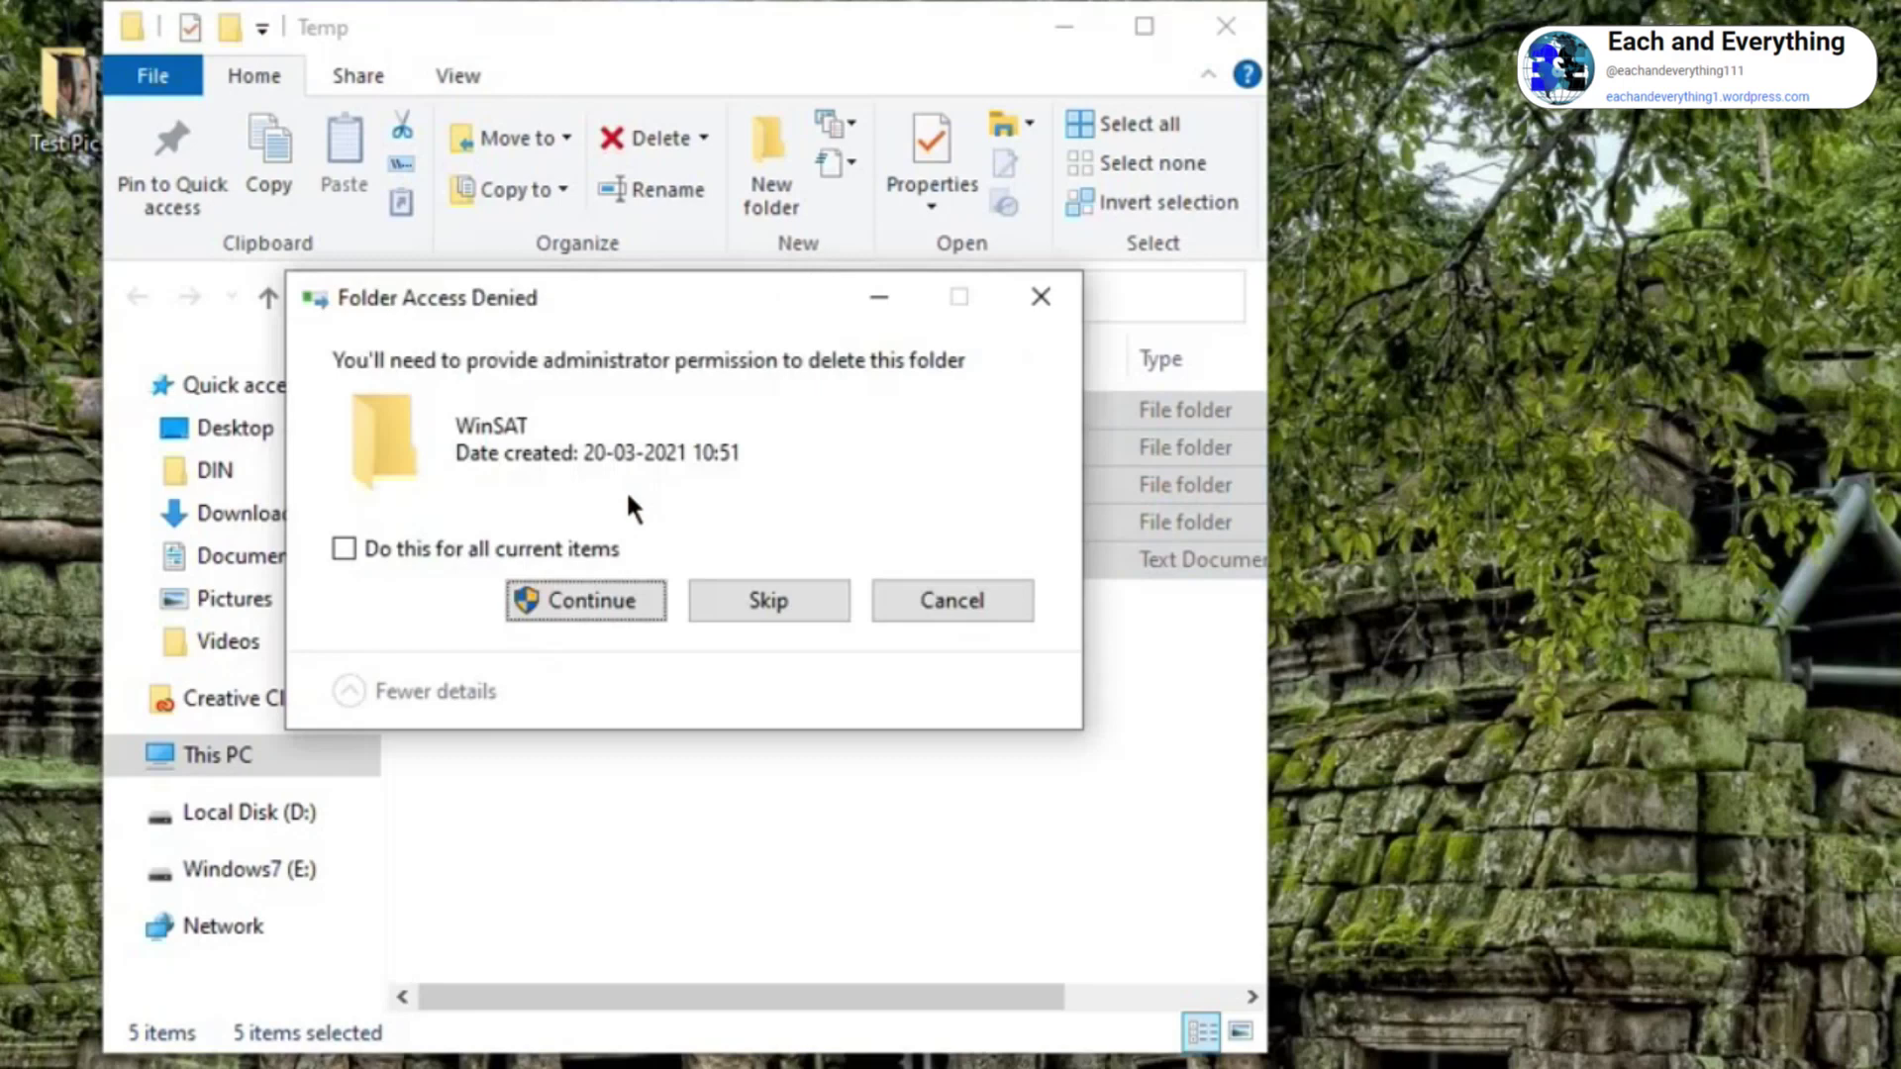
left_click(768, 601)
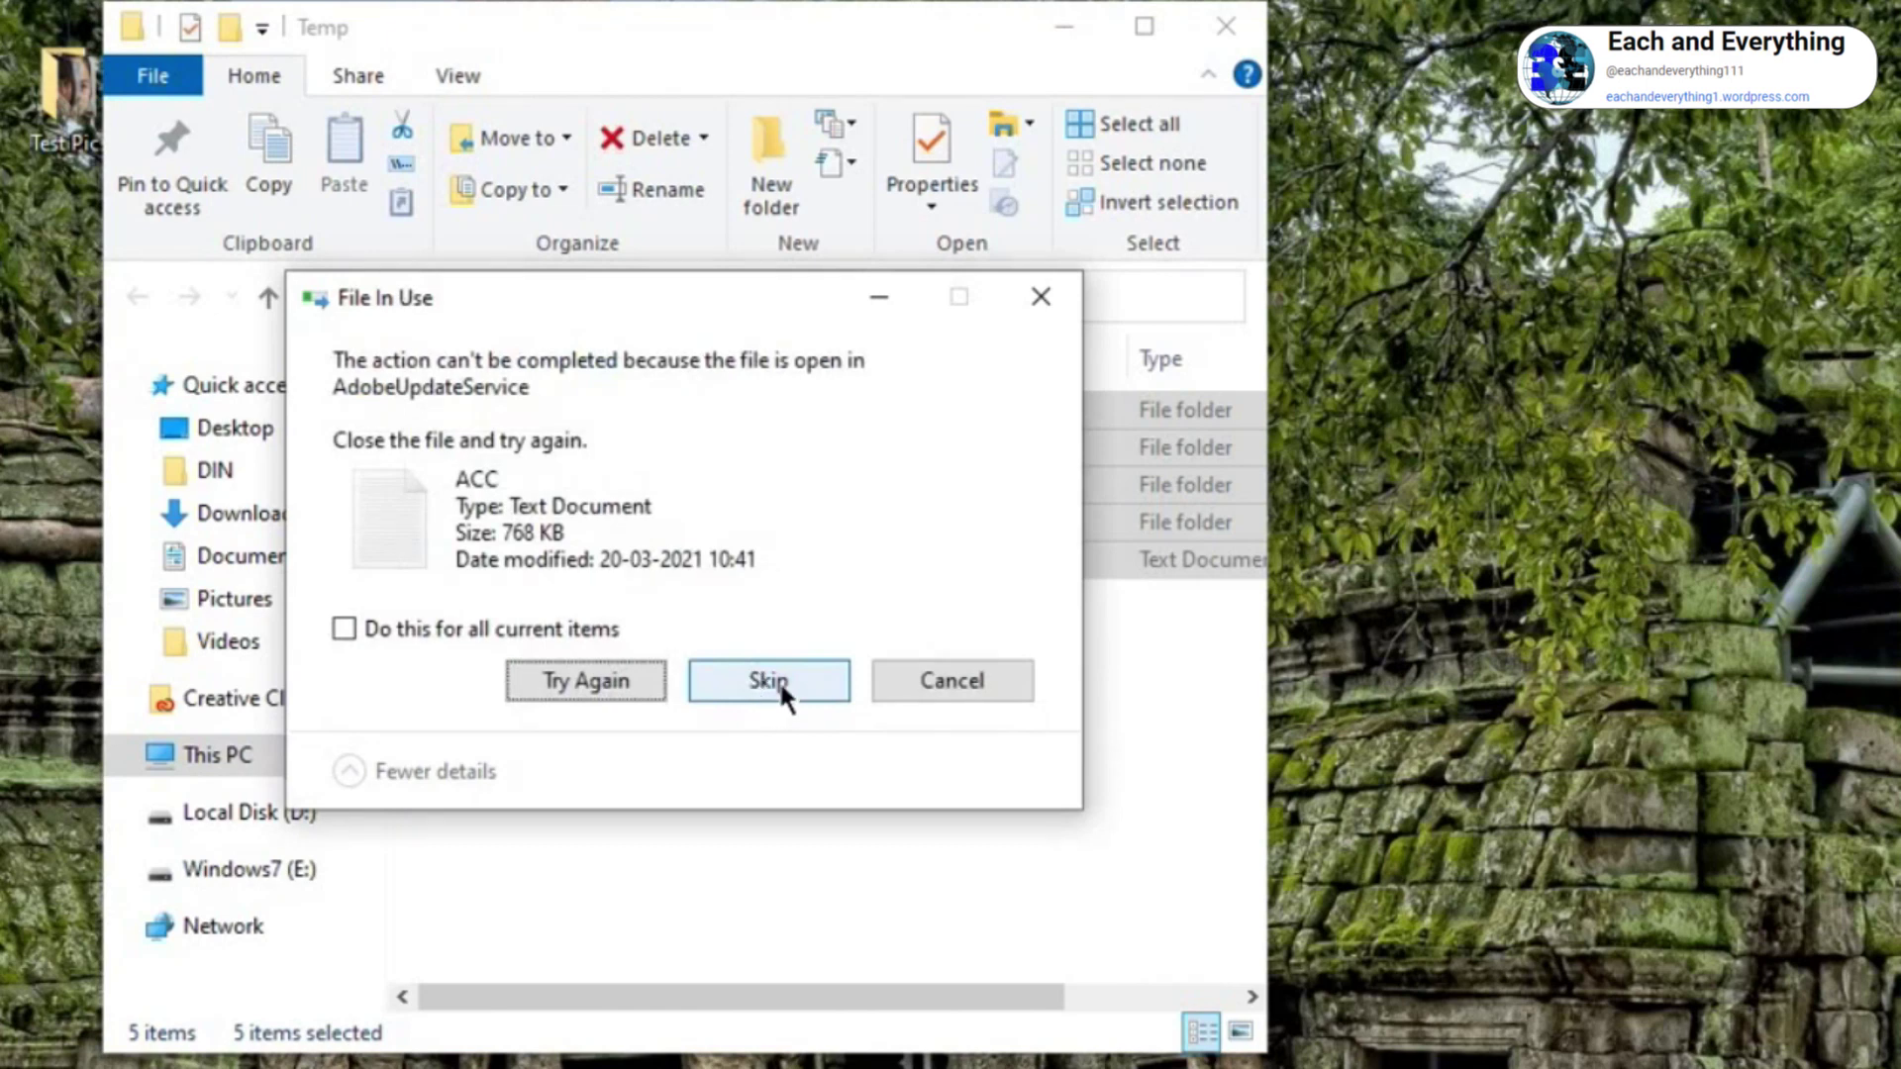
left_click(778, 679)
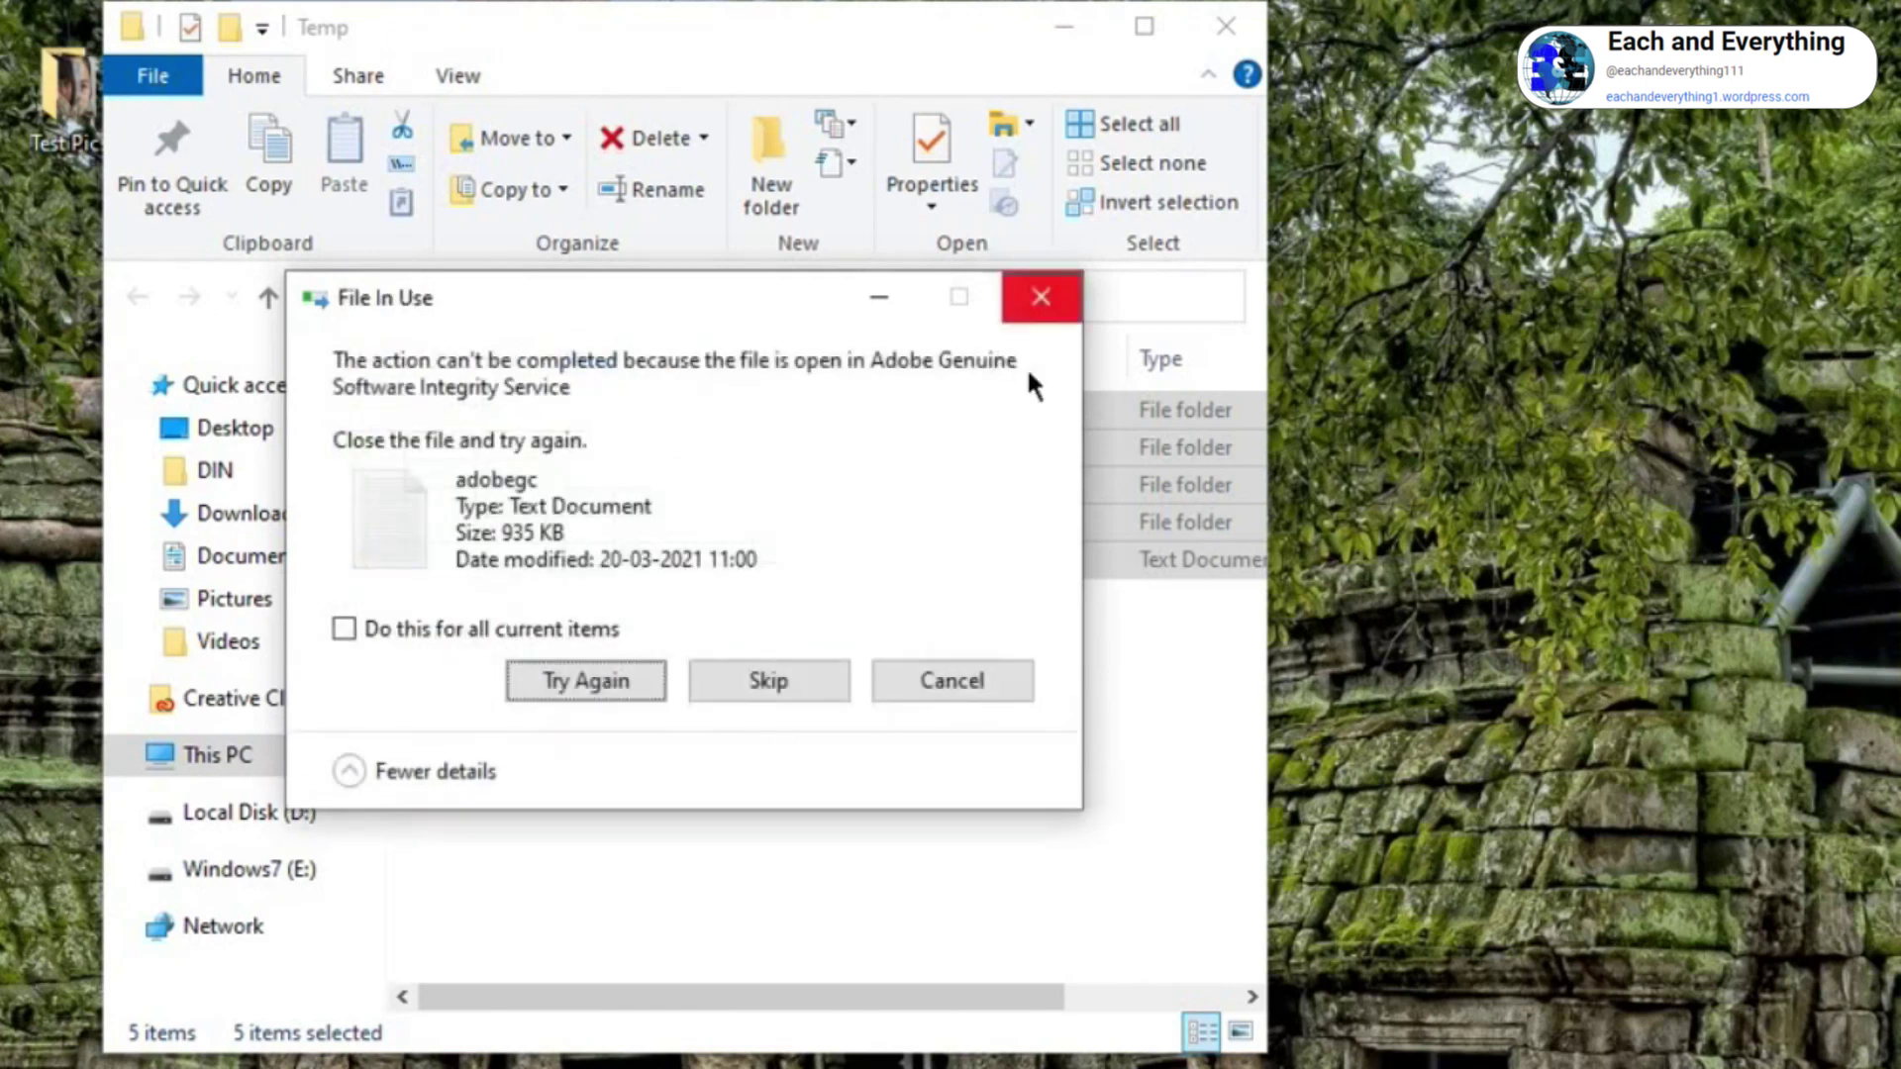
left_click(951, 680)
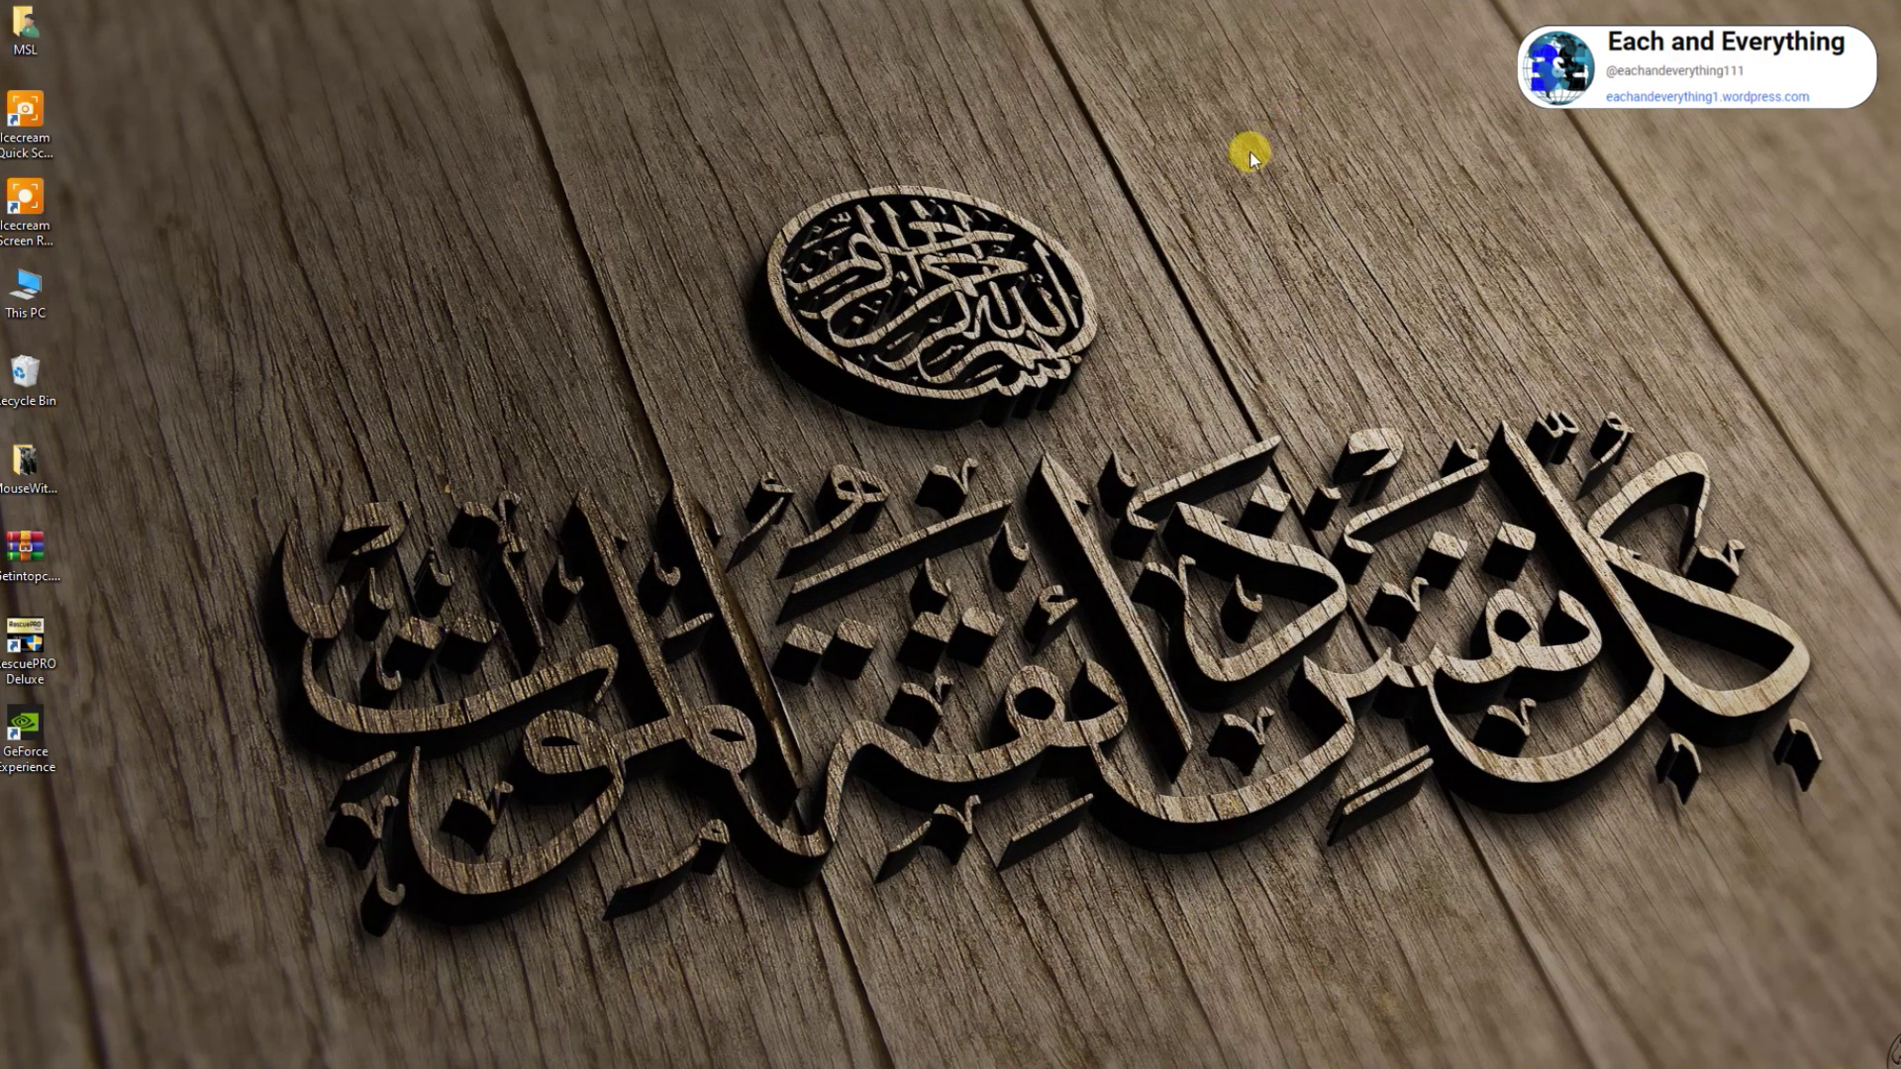
- Refresh the desktop and enter %temp% in the Run box
right_click(698, 77)
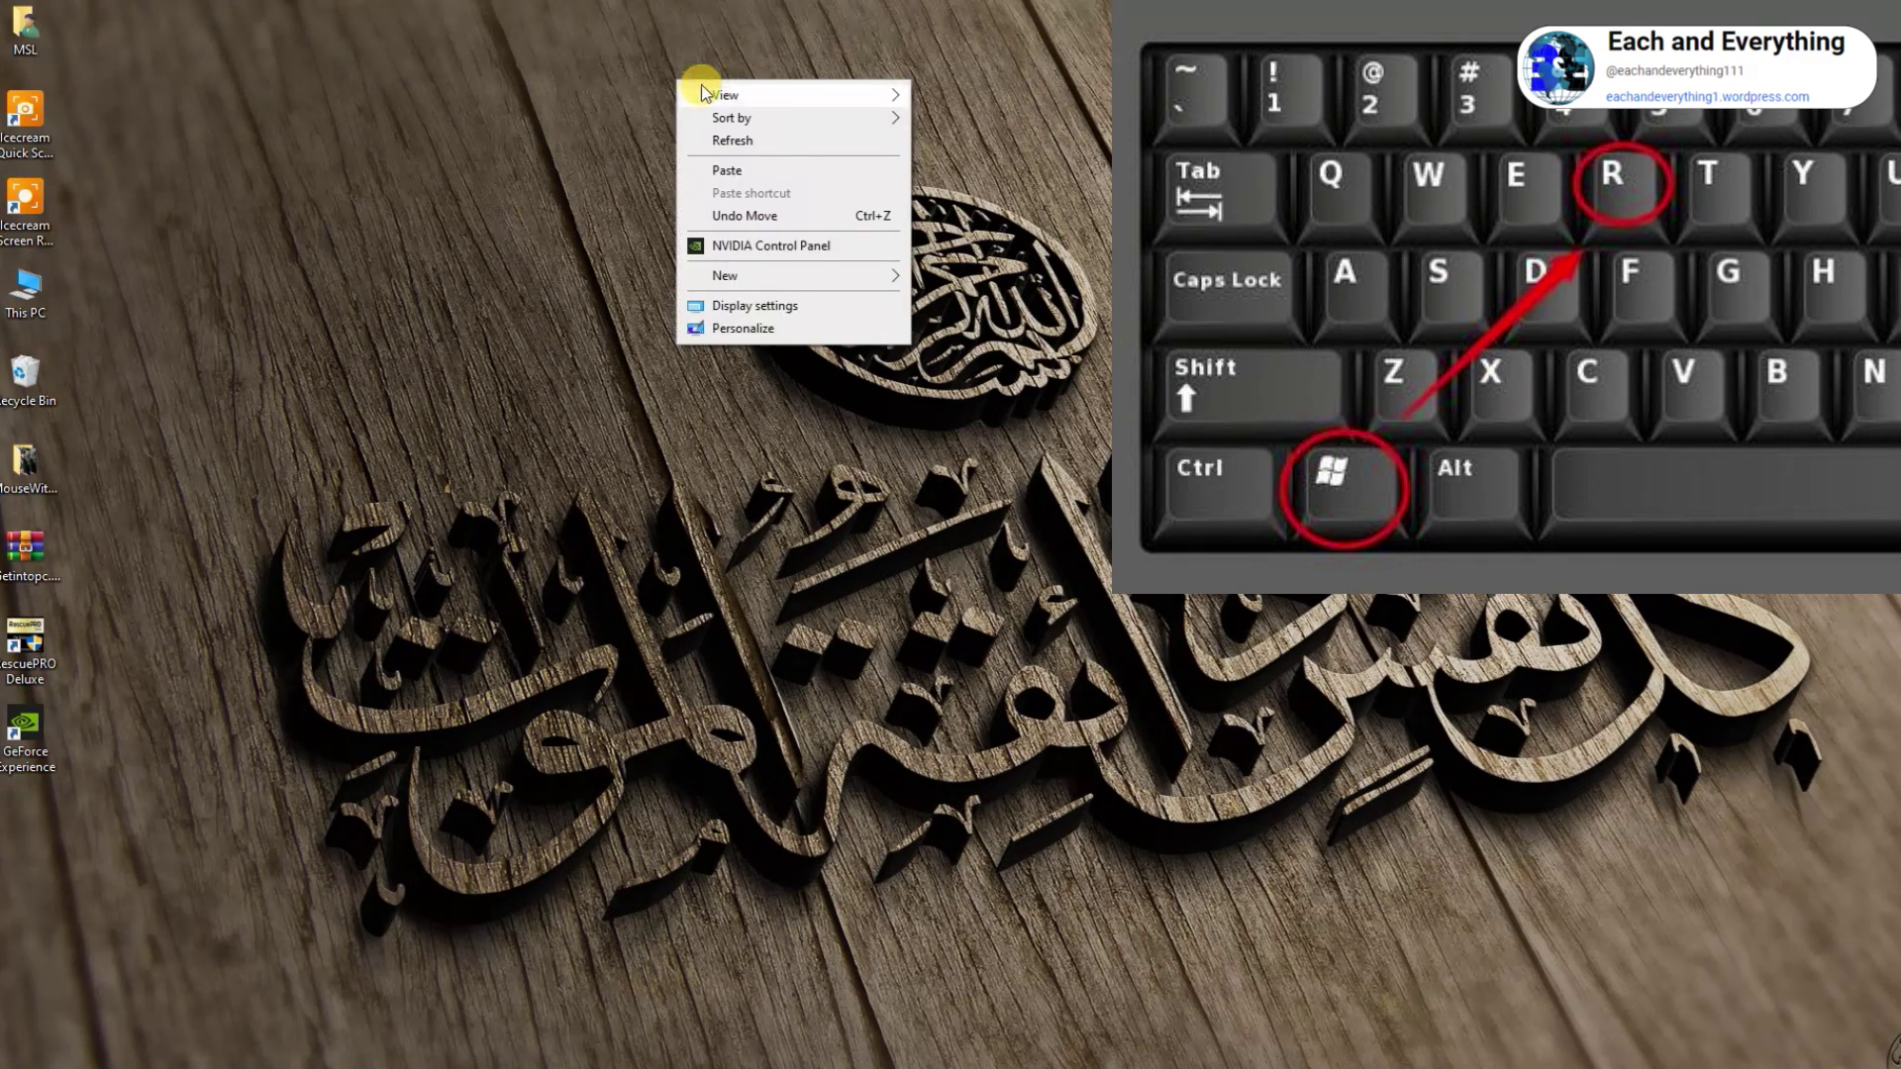
left_click(789, 133)
right_click(627, 139)
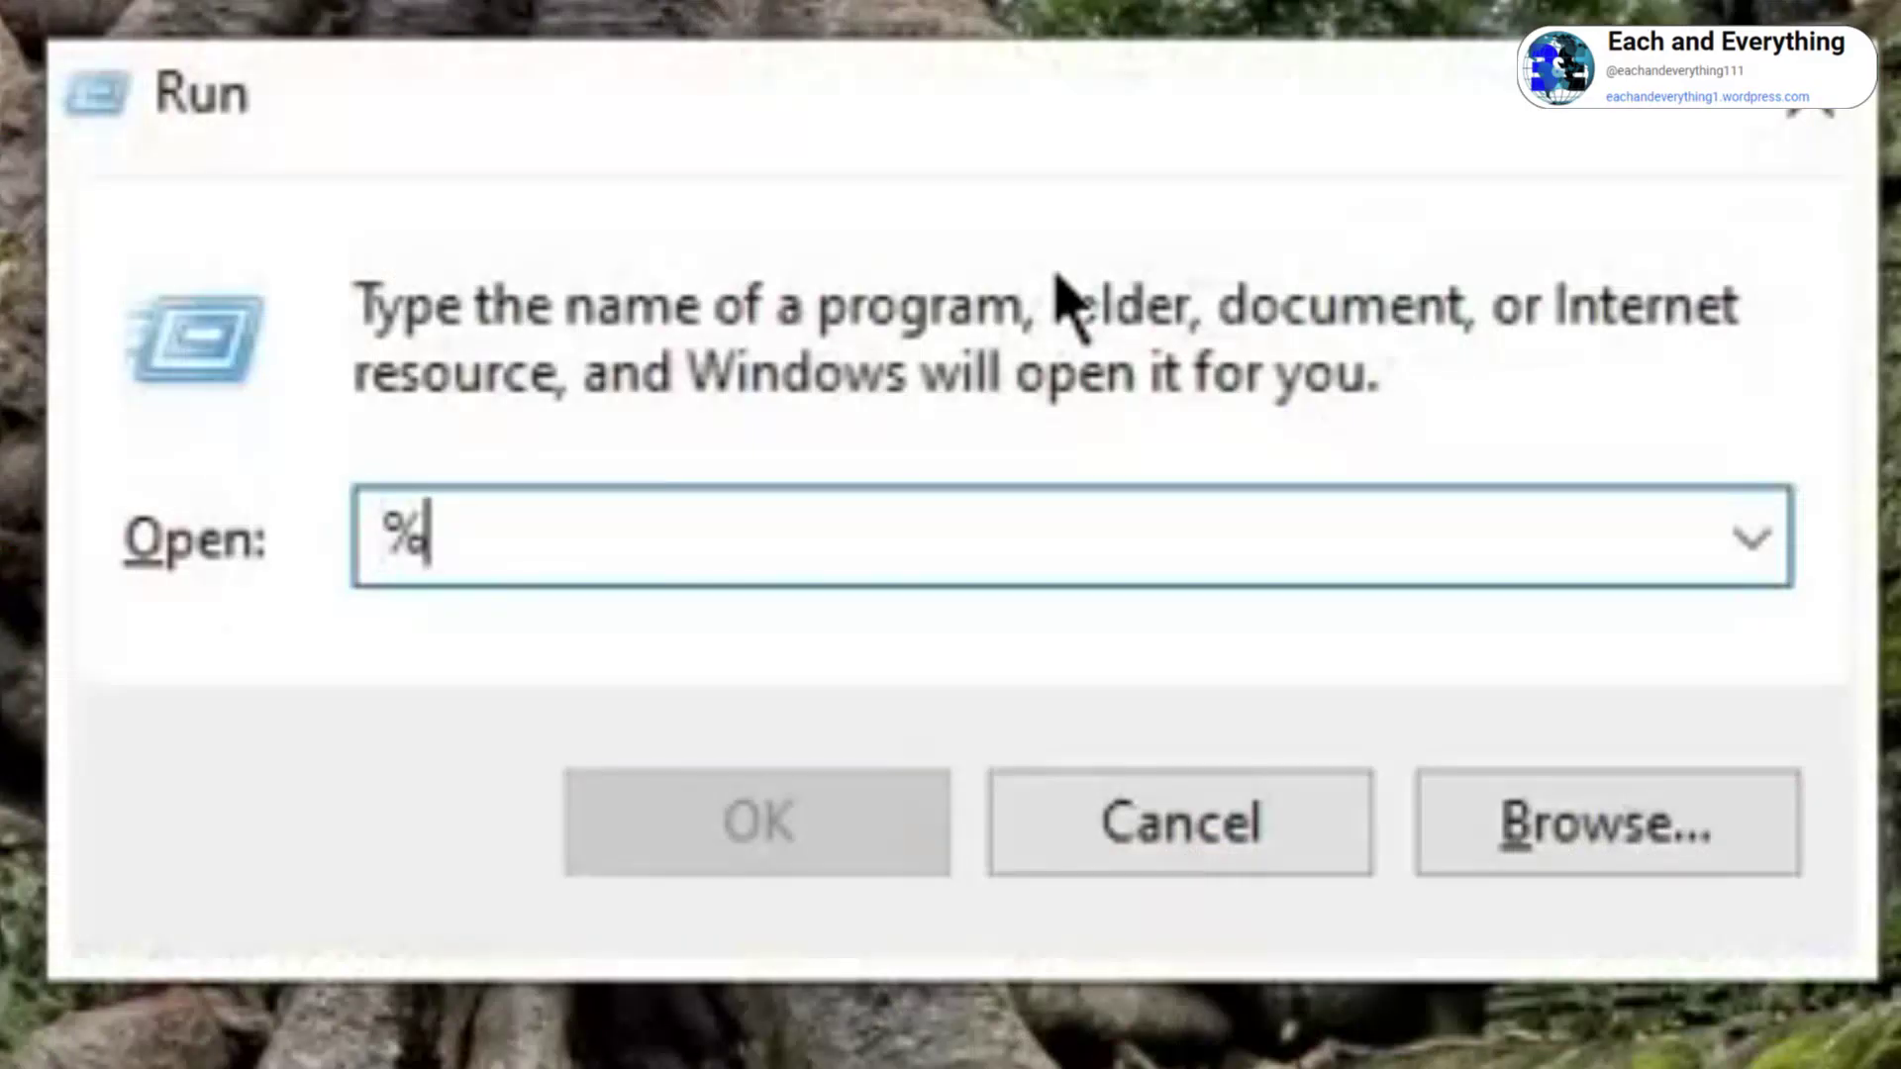
type("temp%")
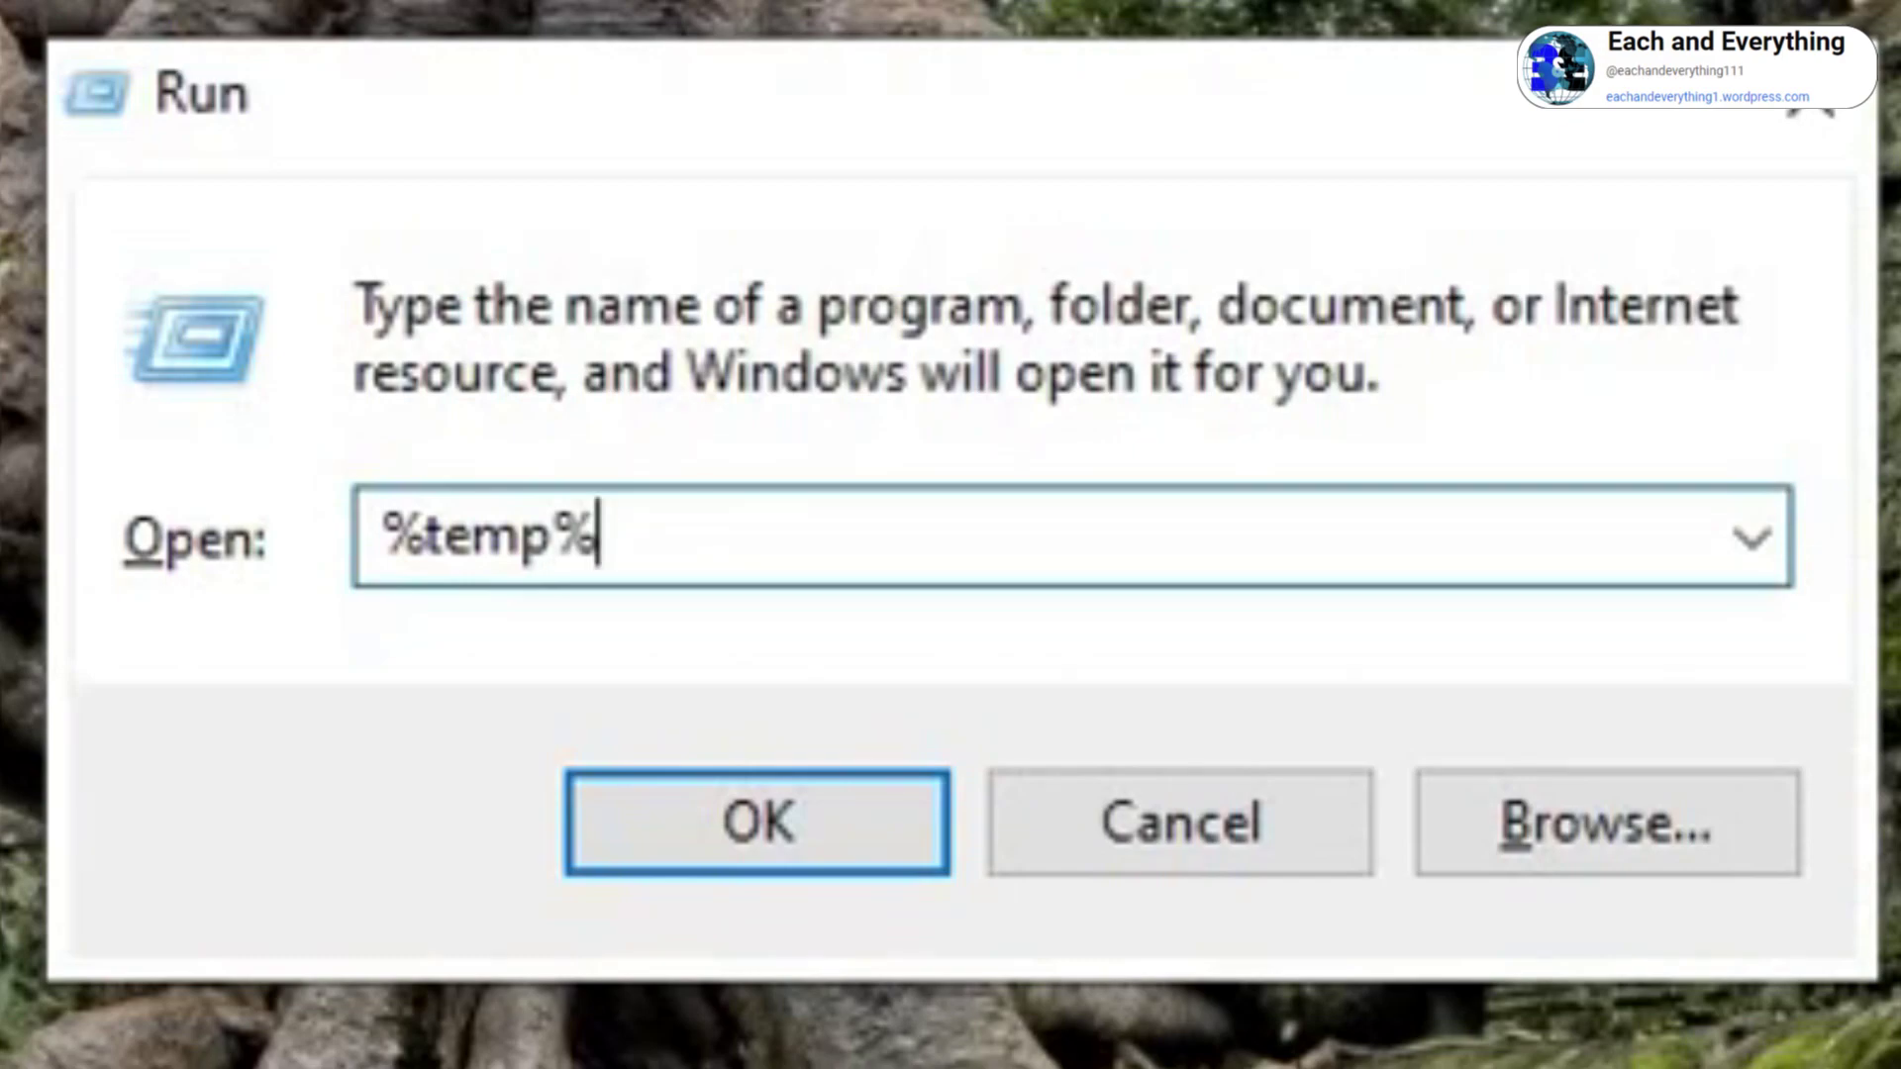
- Open the user Temp folder and select both iSpring folders
key("Return")
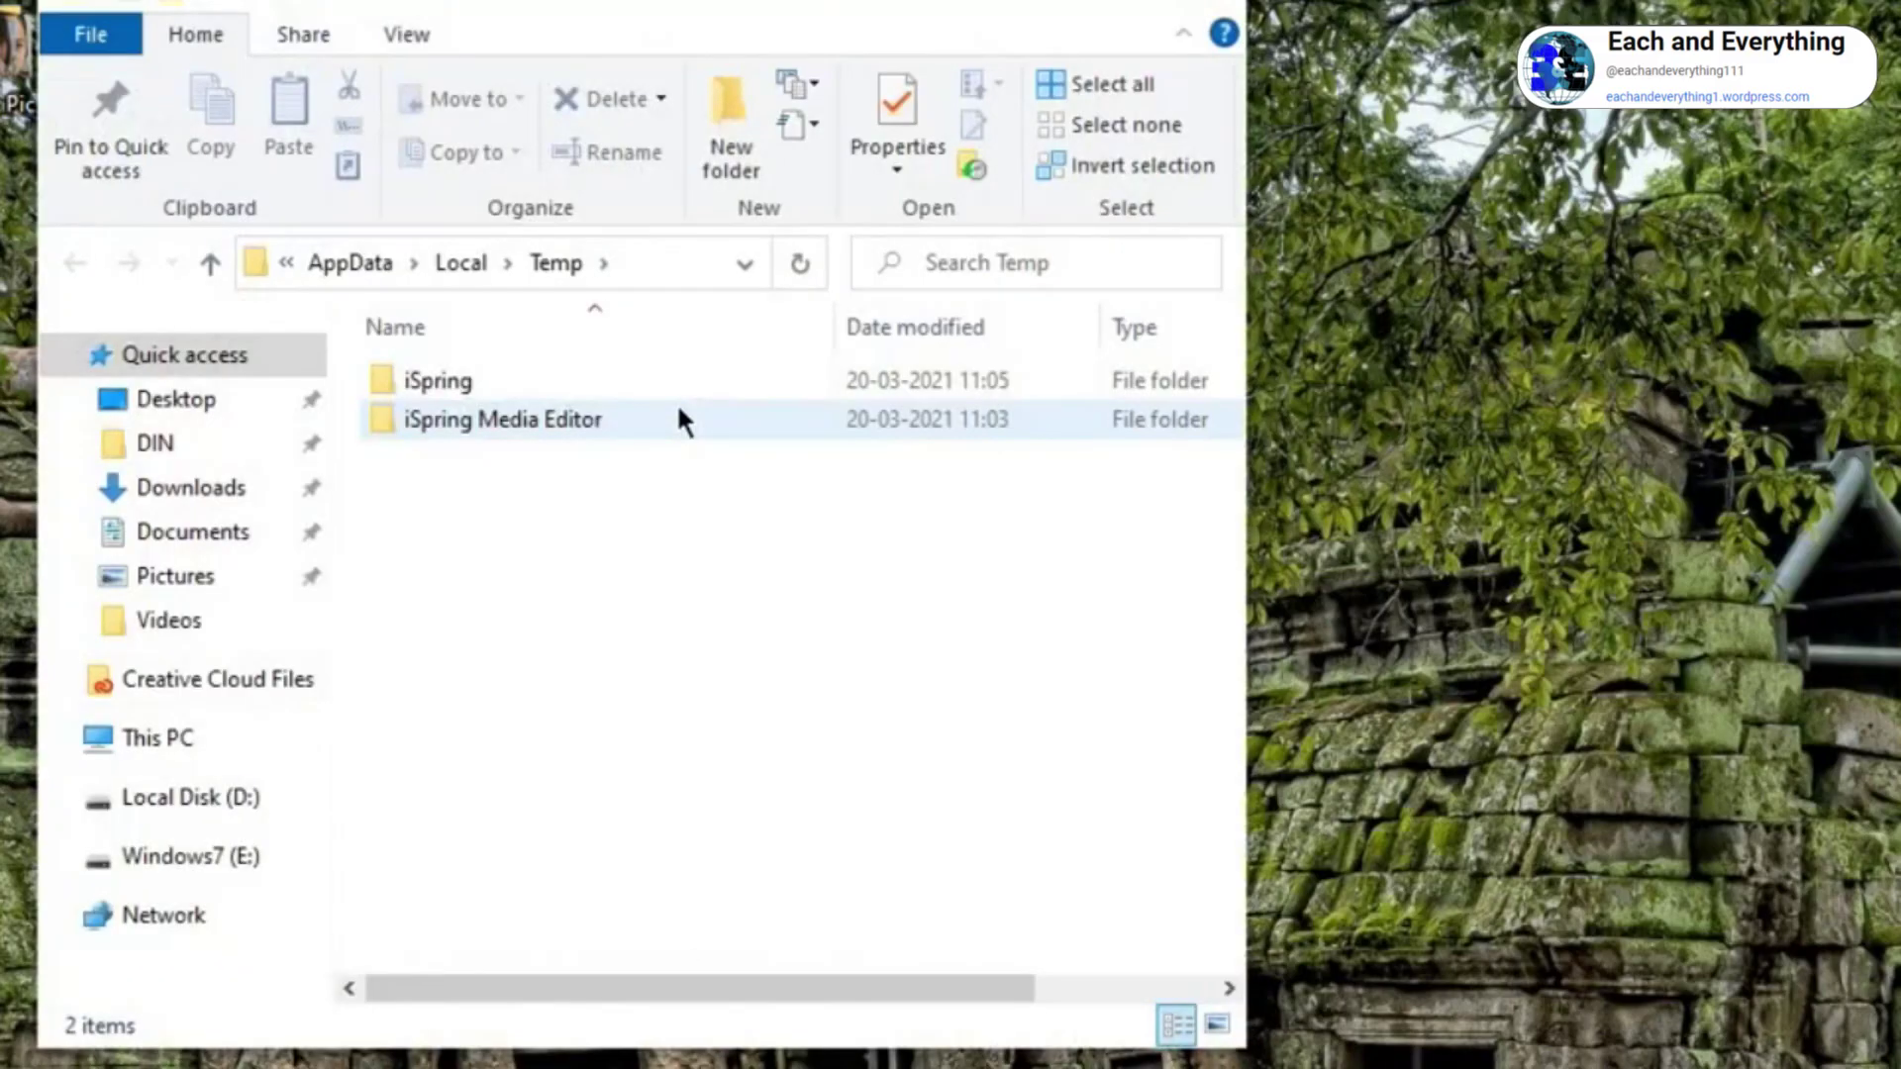
left_click(592, 424)
key("ctrl+a")
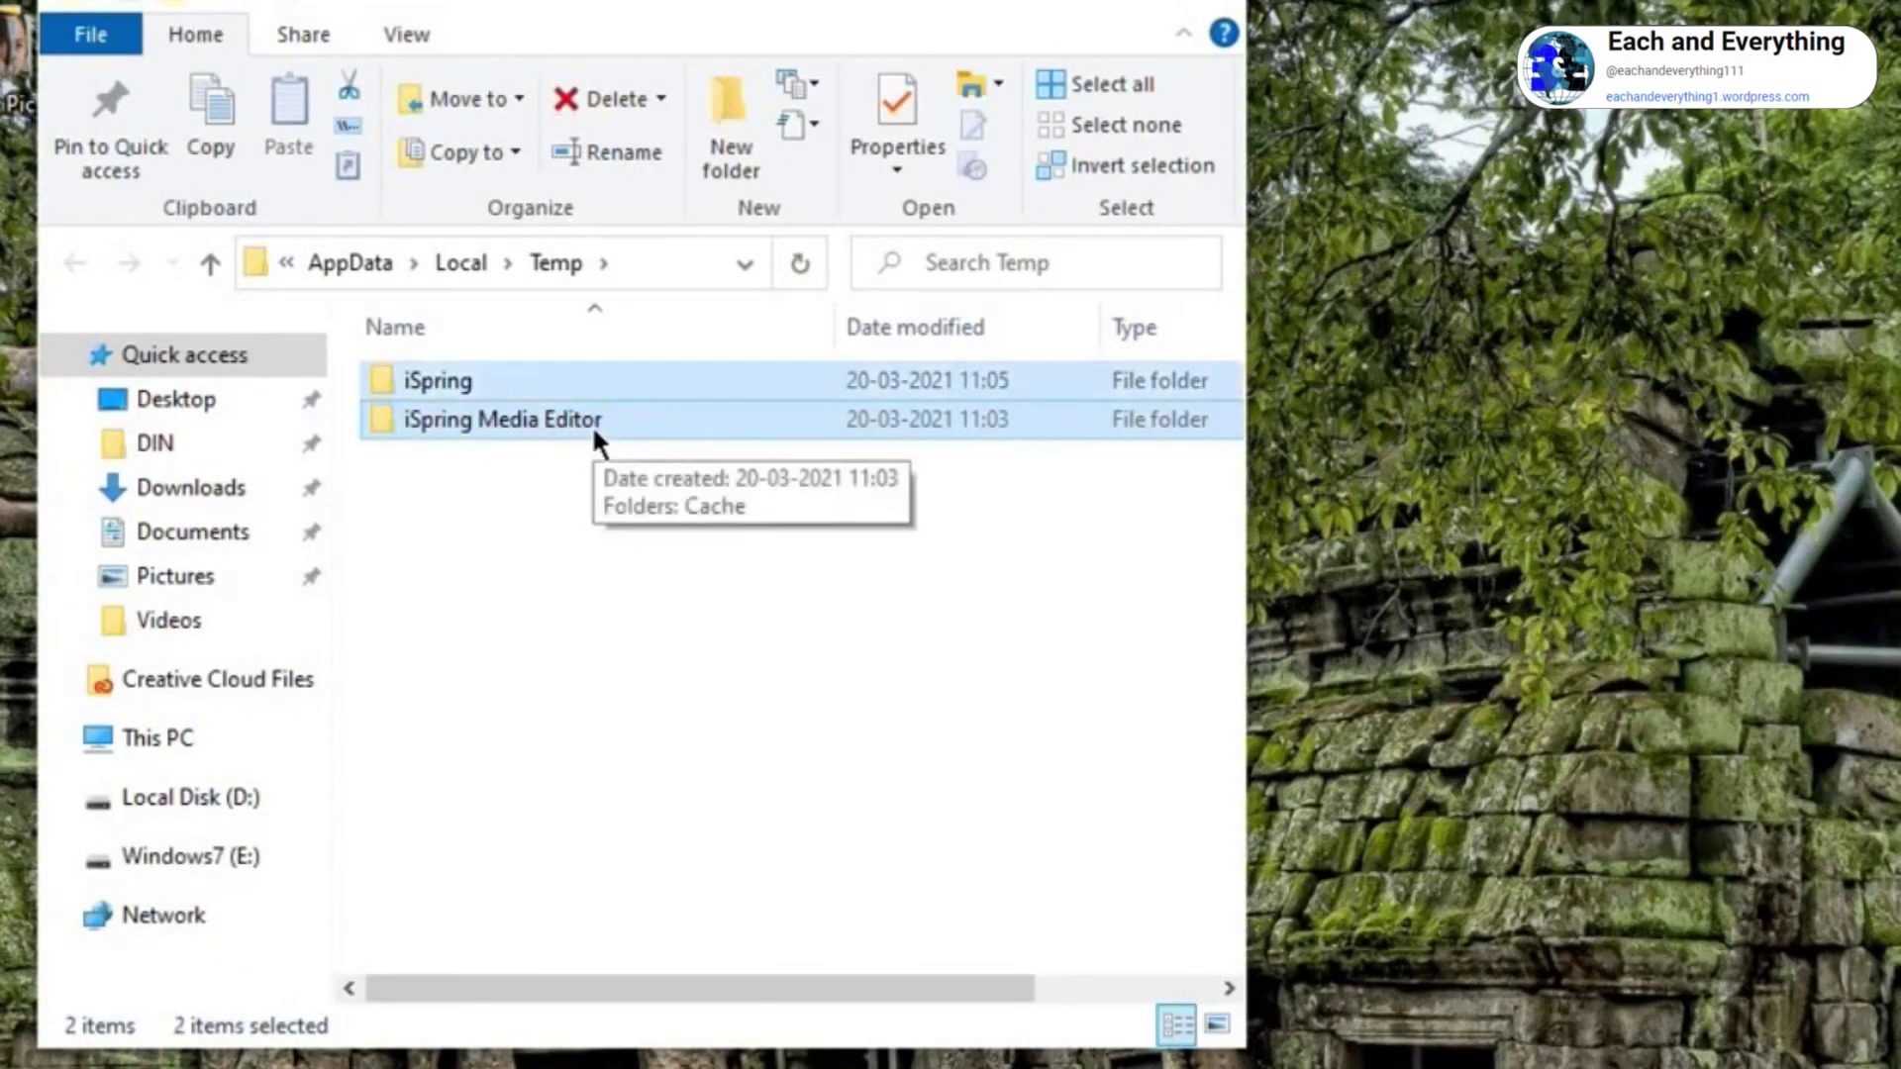
left_click(640, 653)
left_click(588, 414)
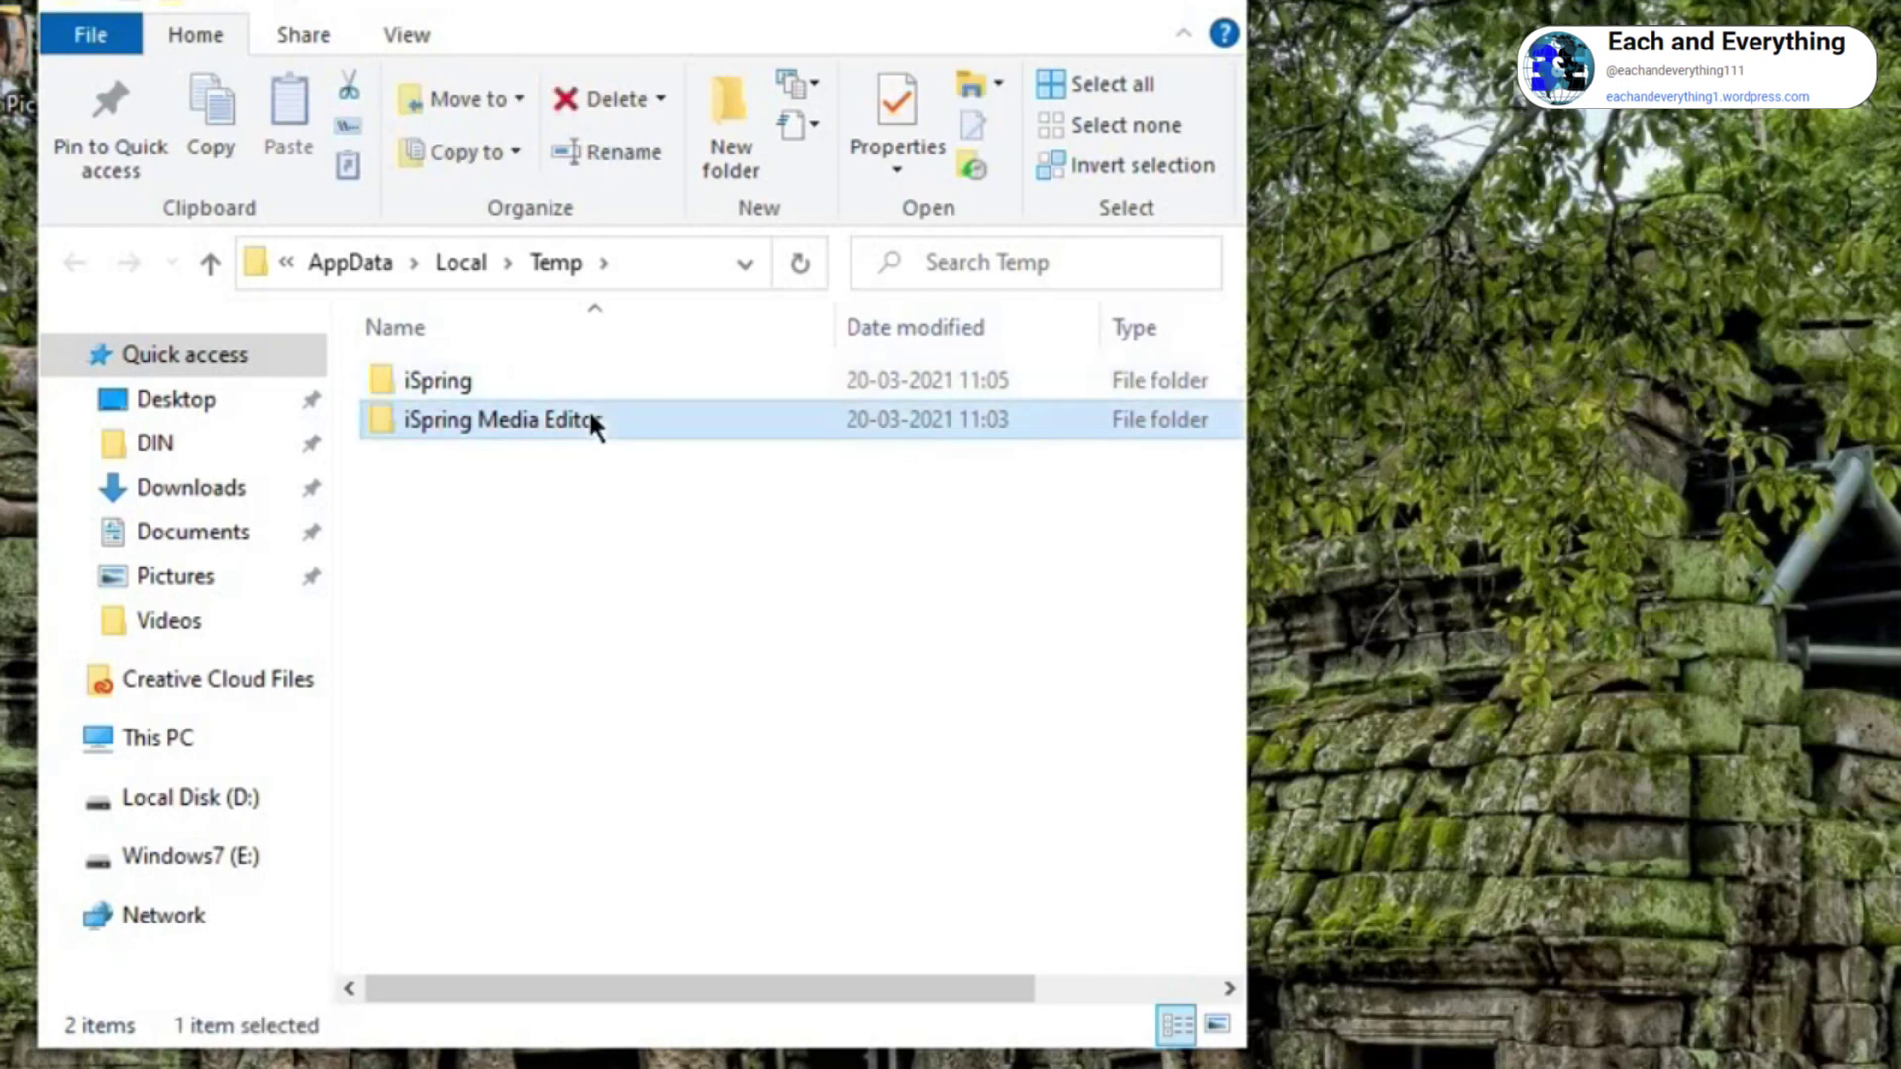
key("ctrl+a")
- Permanently delete both folders, skipping the in-use AVI file and stopping at the WAV file
key("shift+Delete")
key("Return")
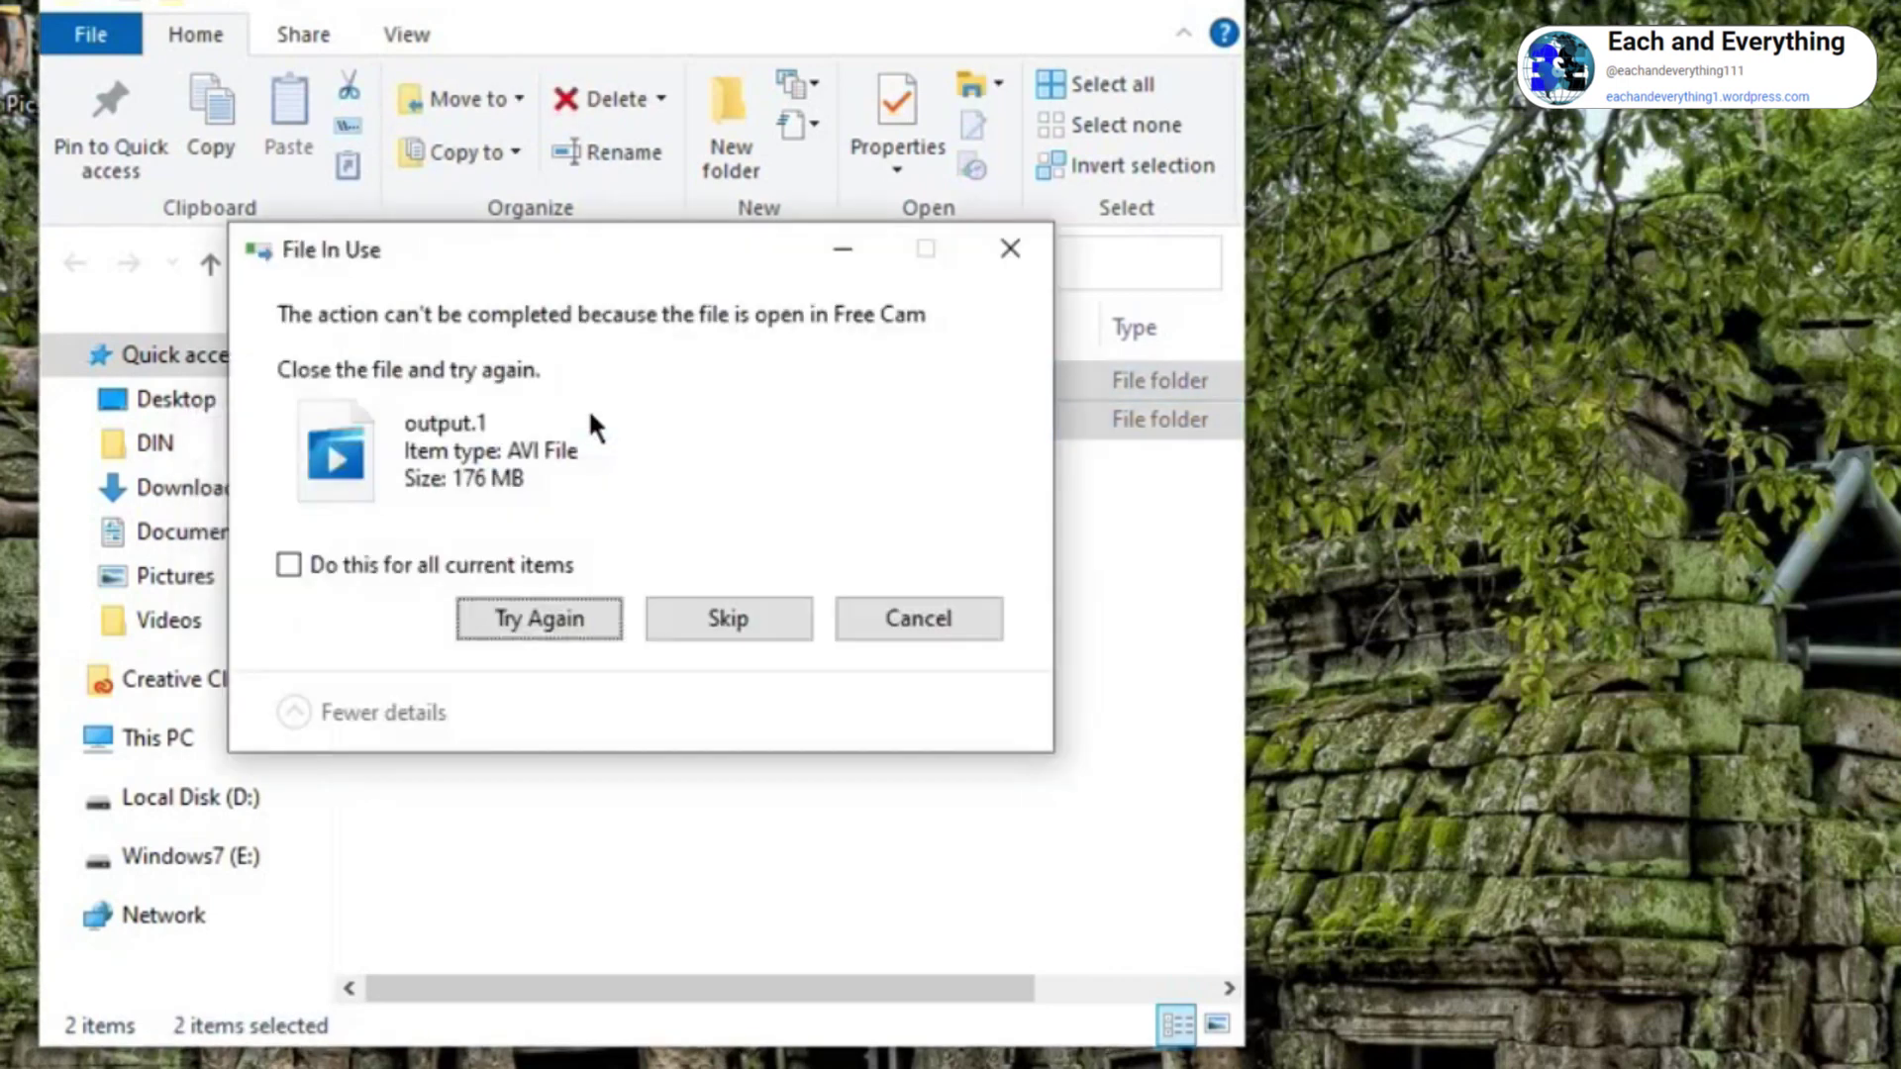
left_click(696, 615)
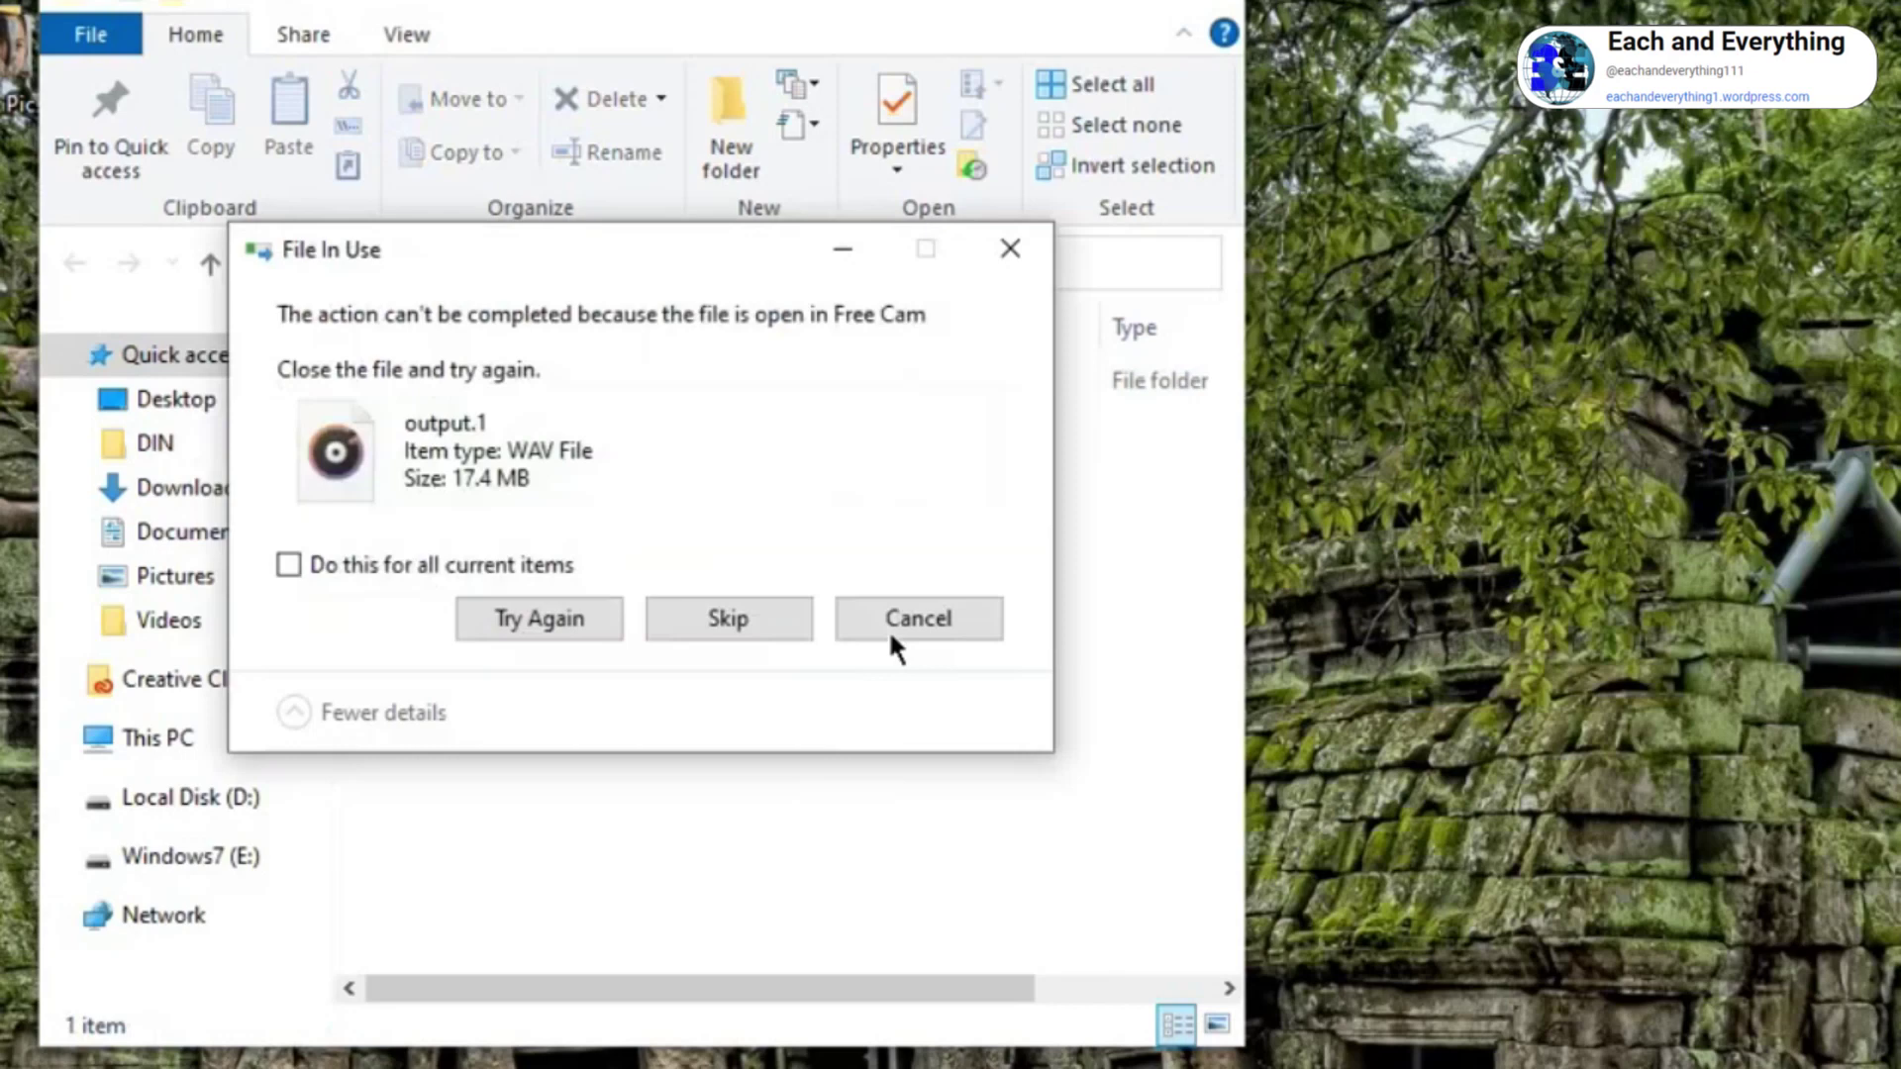
left_click(930, 619)
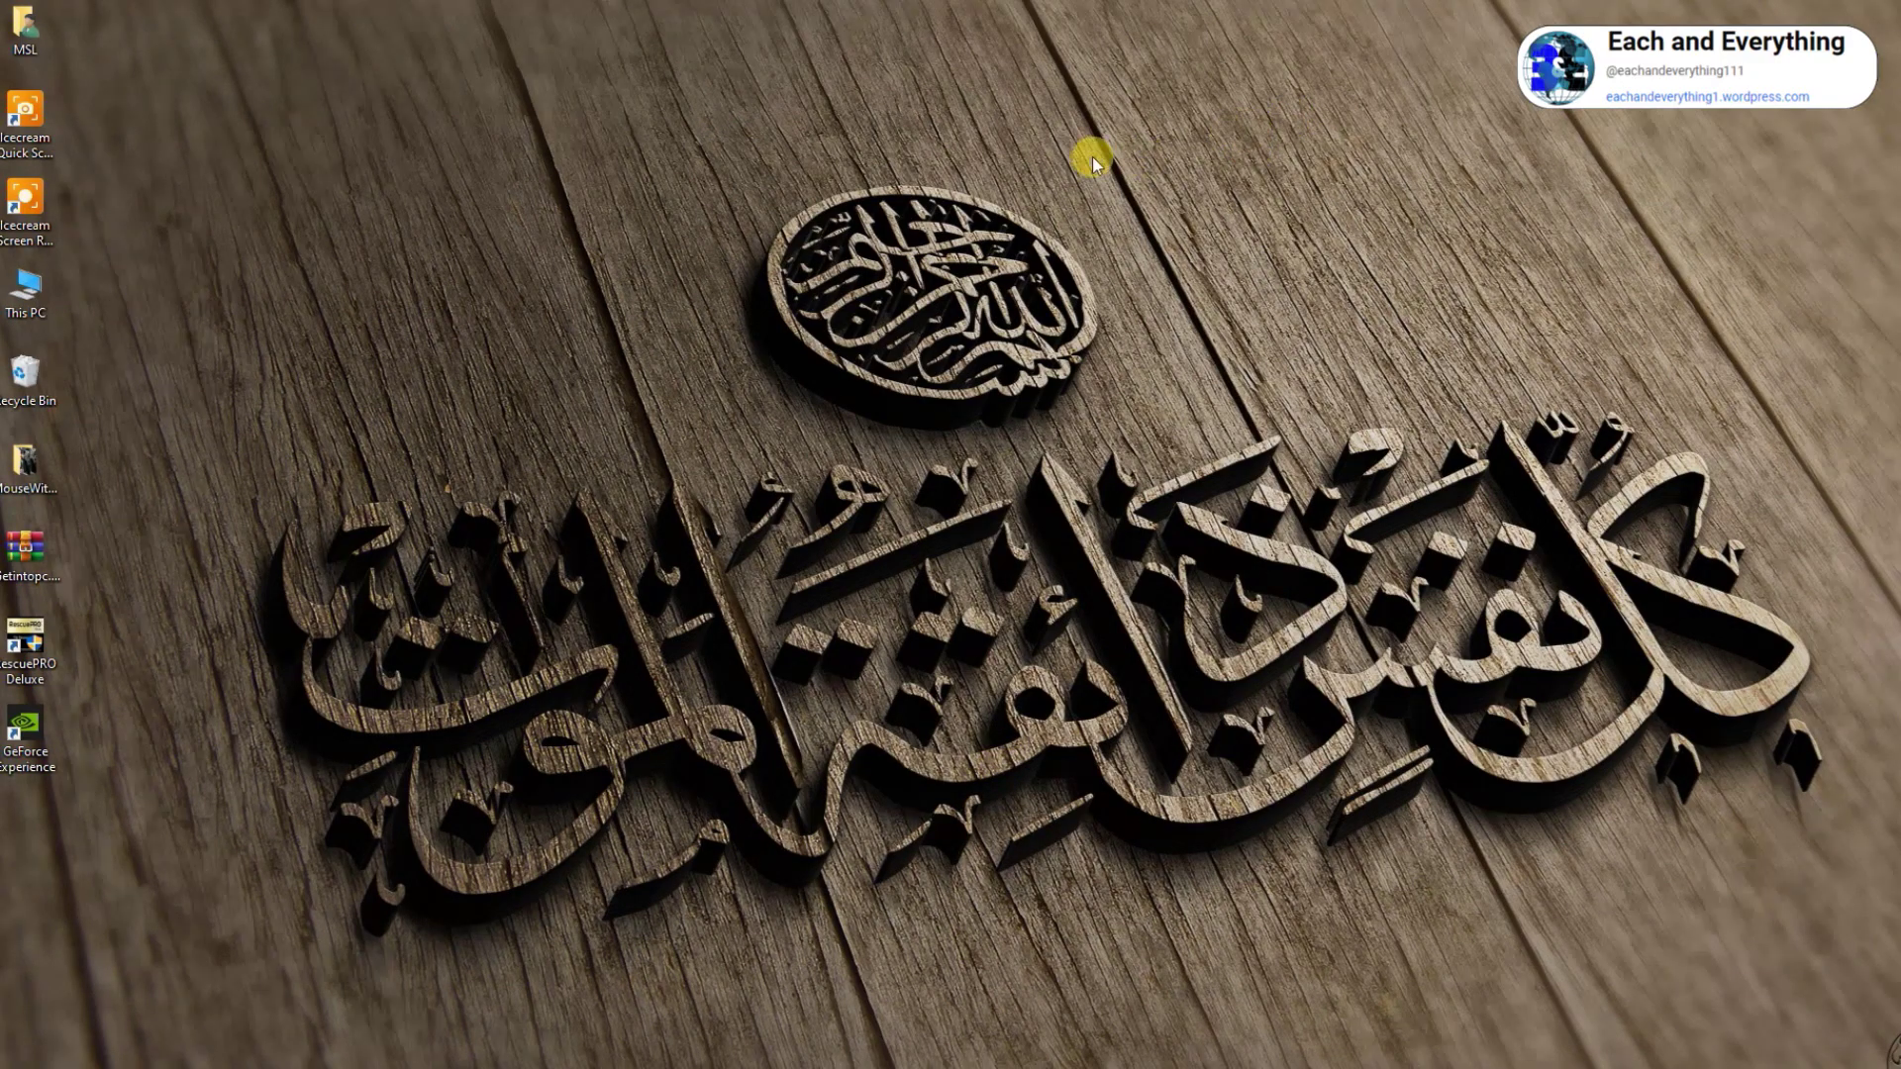
right_click(1146, 107)
right_click(679, 80)
left_click(794, 140)
right_click(630, 134)
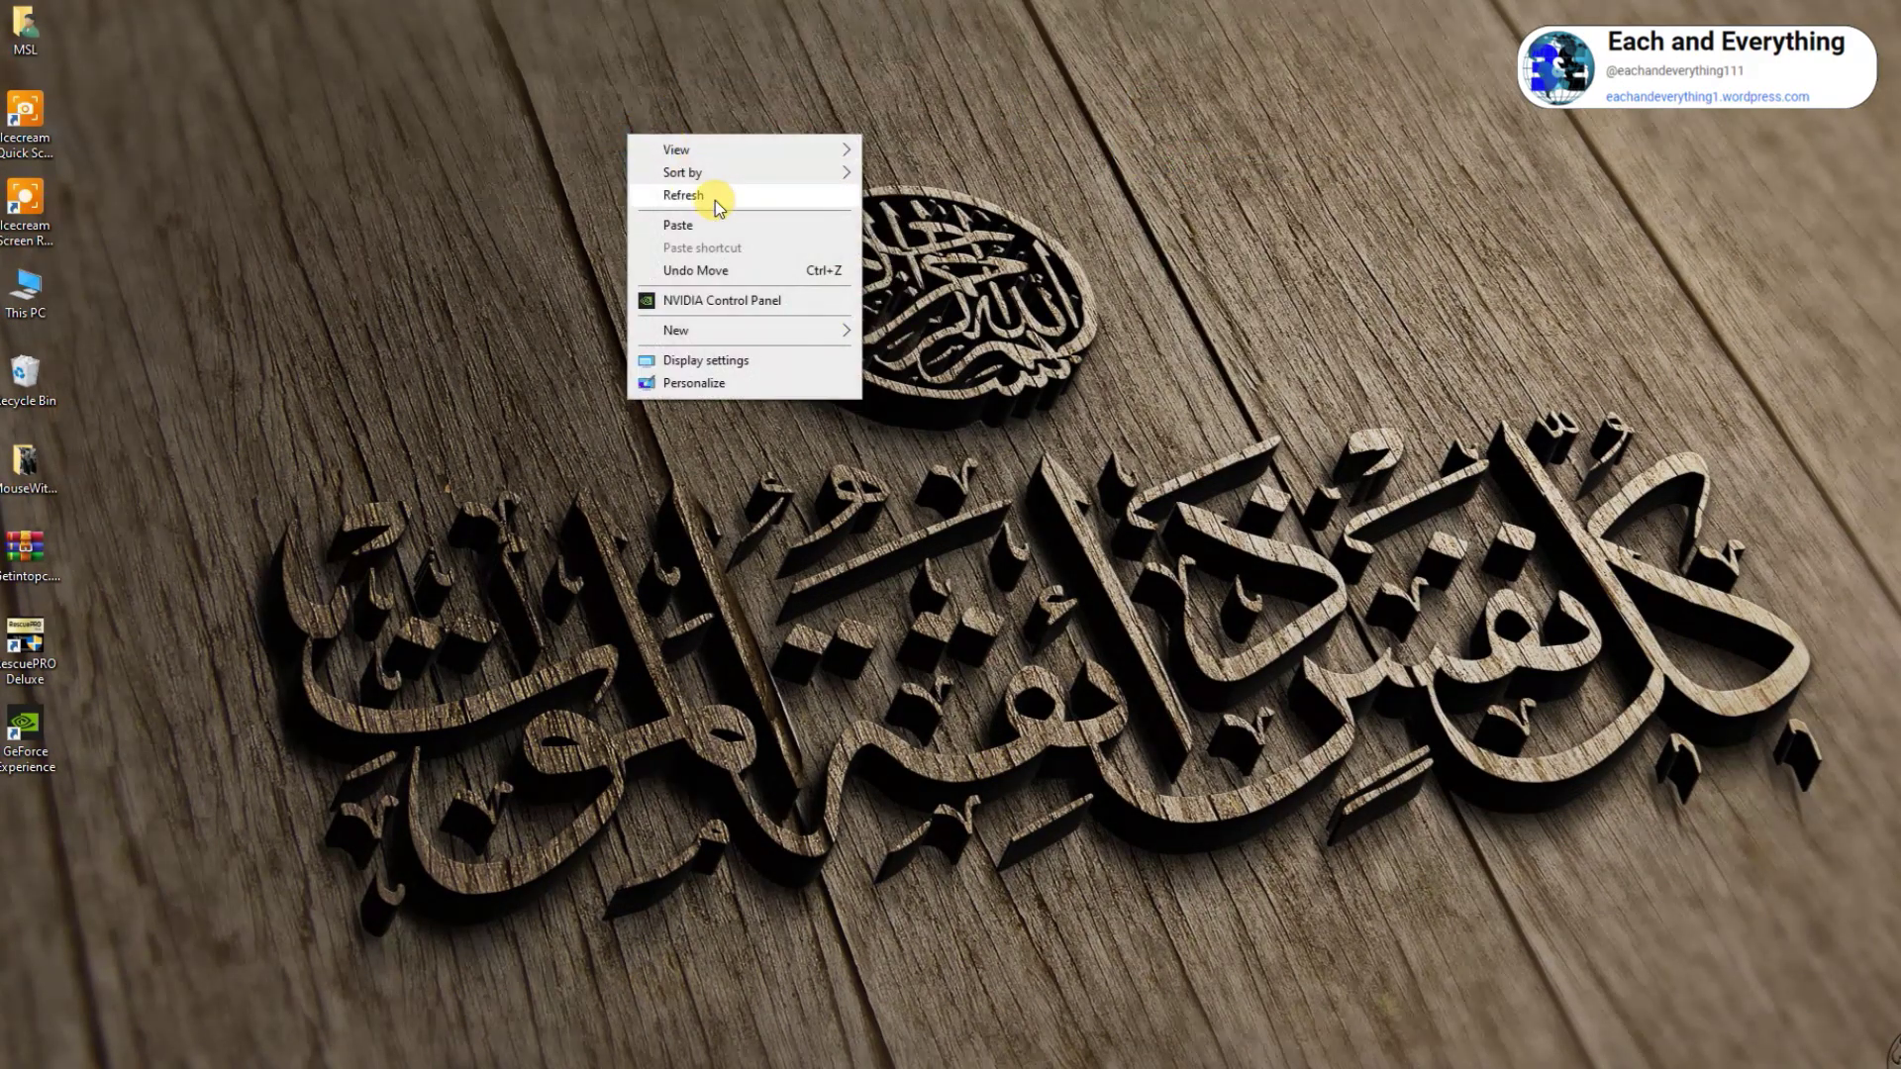
left_click(714, 200)
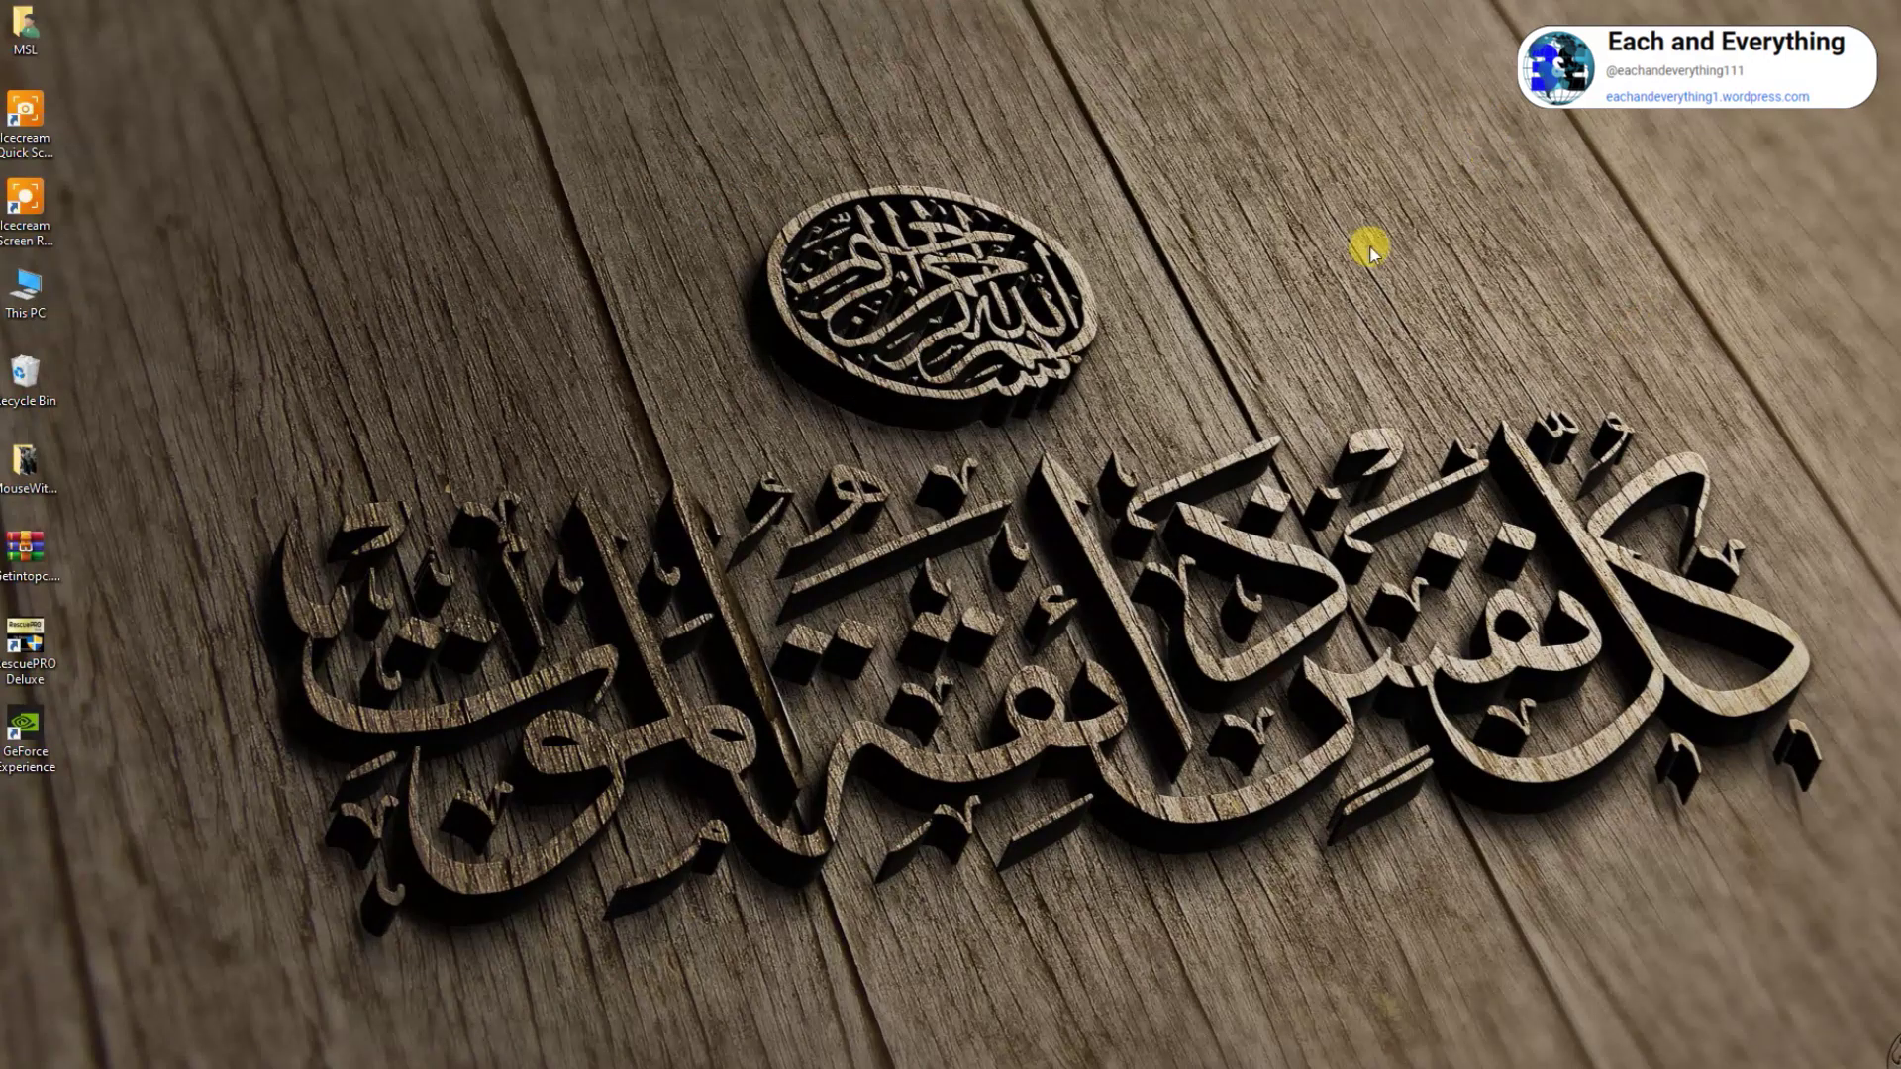
right_click(1318, 79)
left_click(1351, 144)
right_click(1357, 102)
left_click(1445, 166)
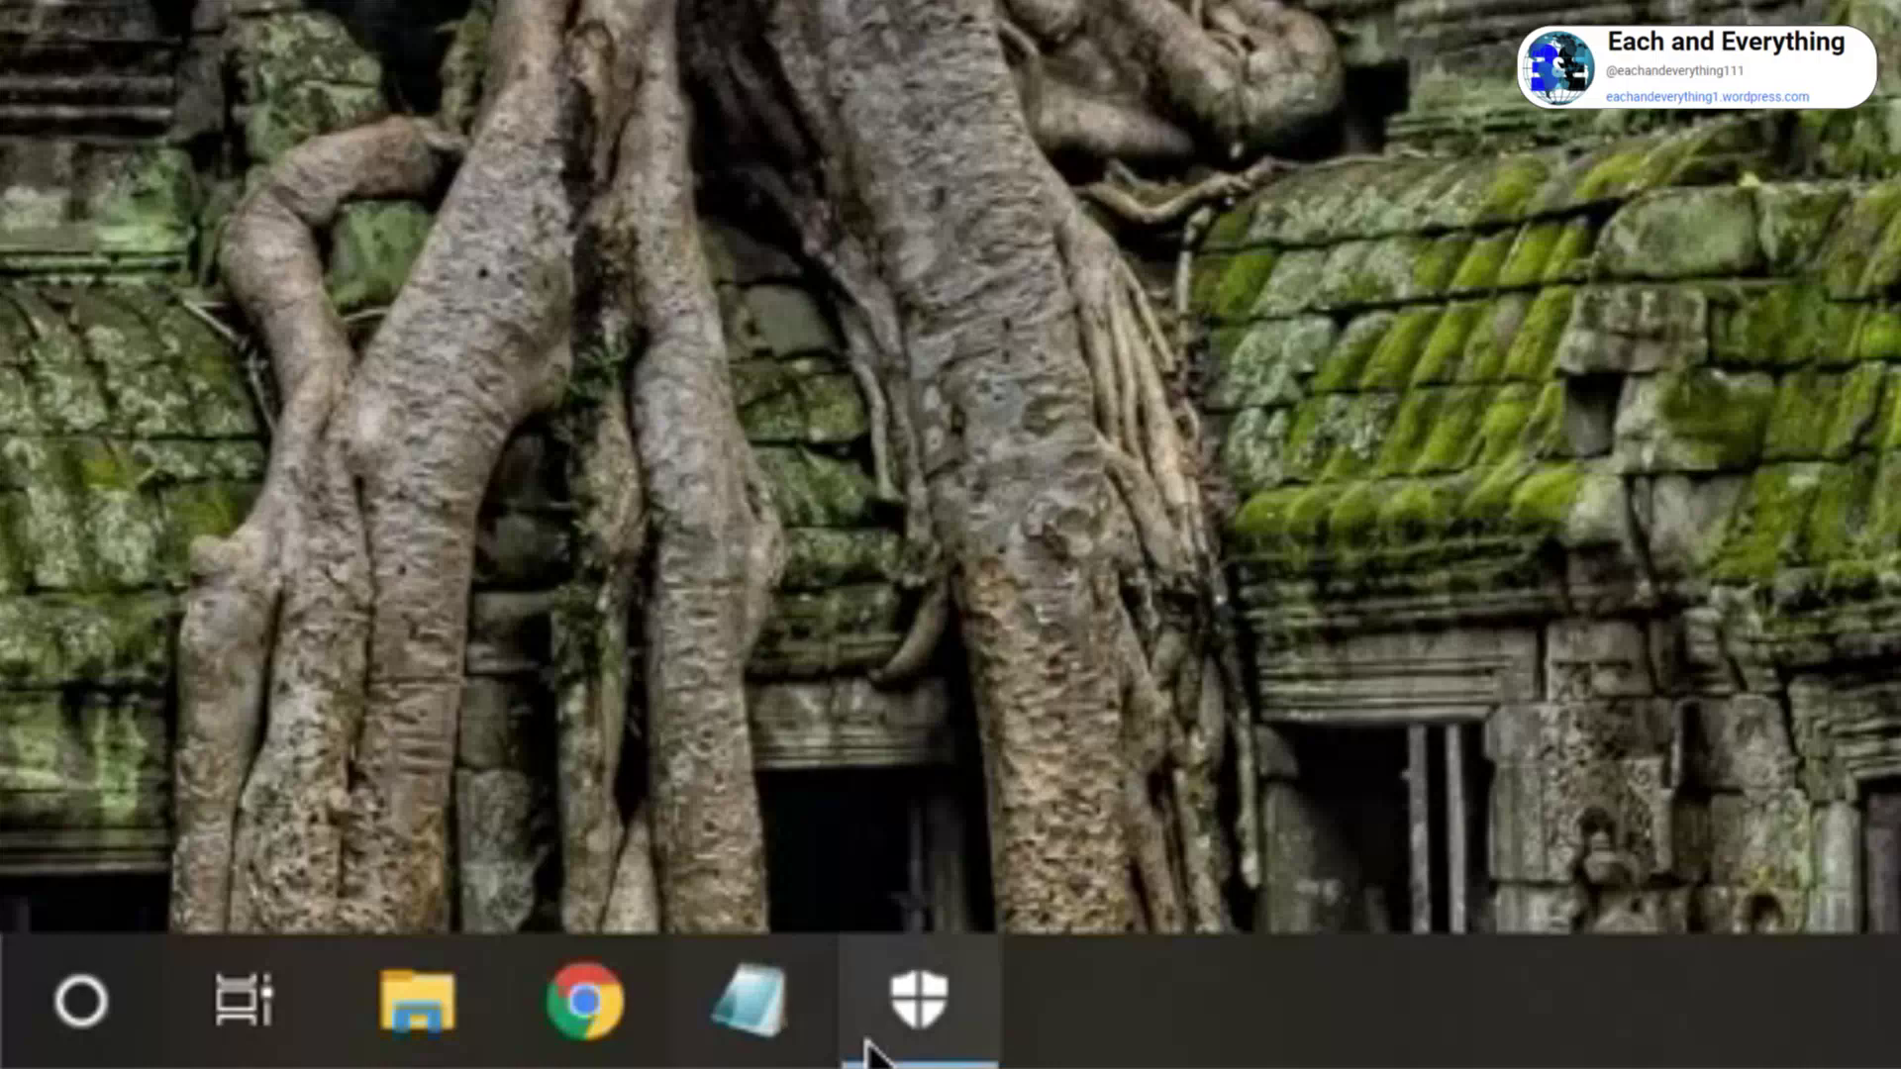
- Bring Windows Security back from the taskbar to view the quick scan result: 0 threats found
left_click(953, 1002)
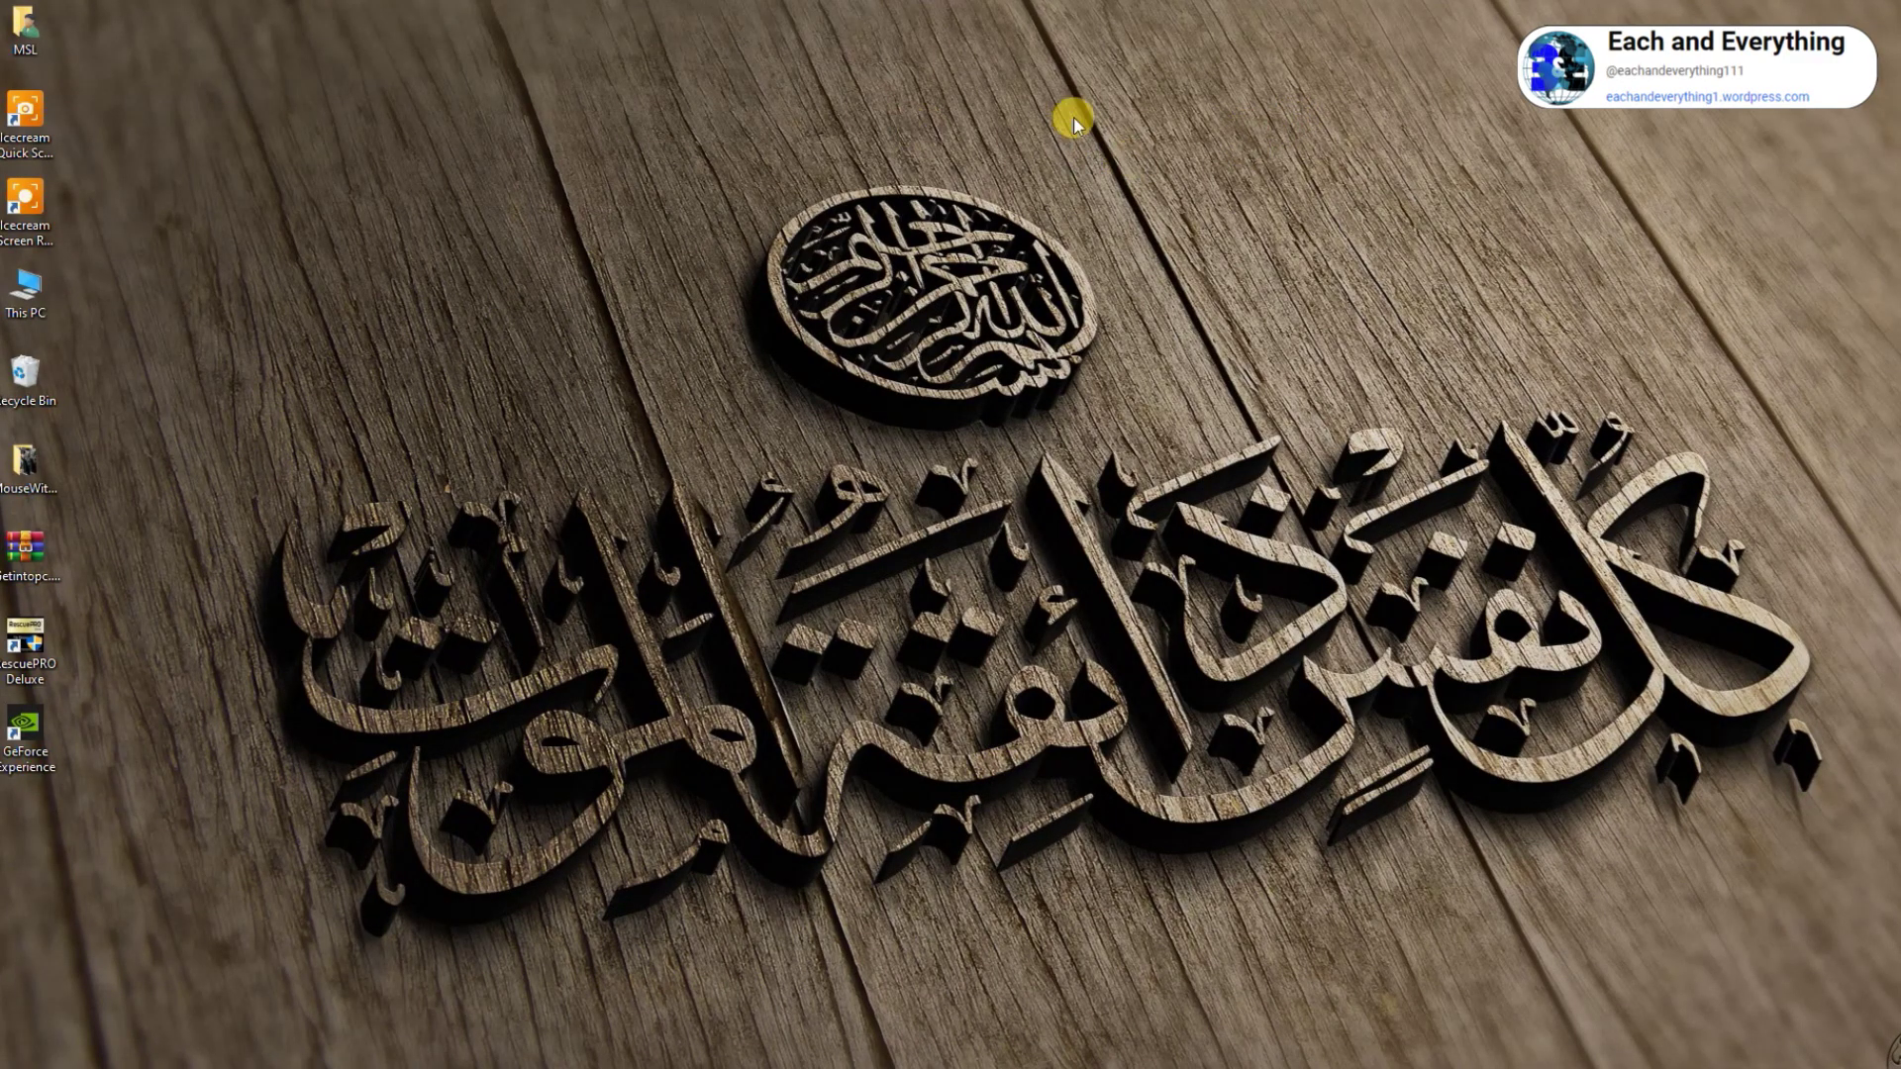
right_click(1148, 106)
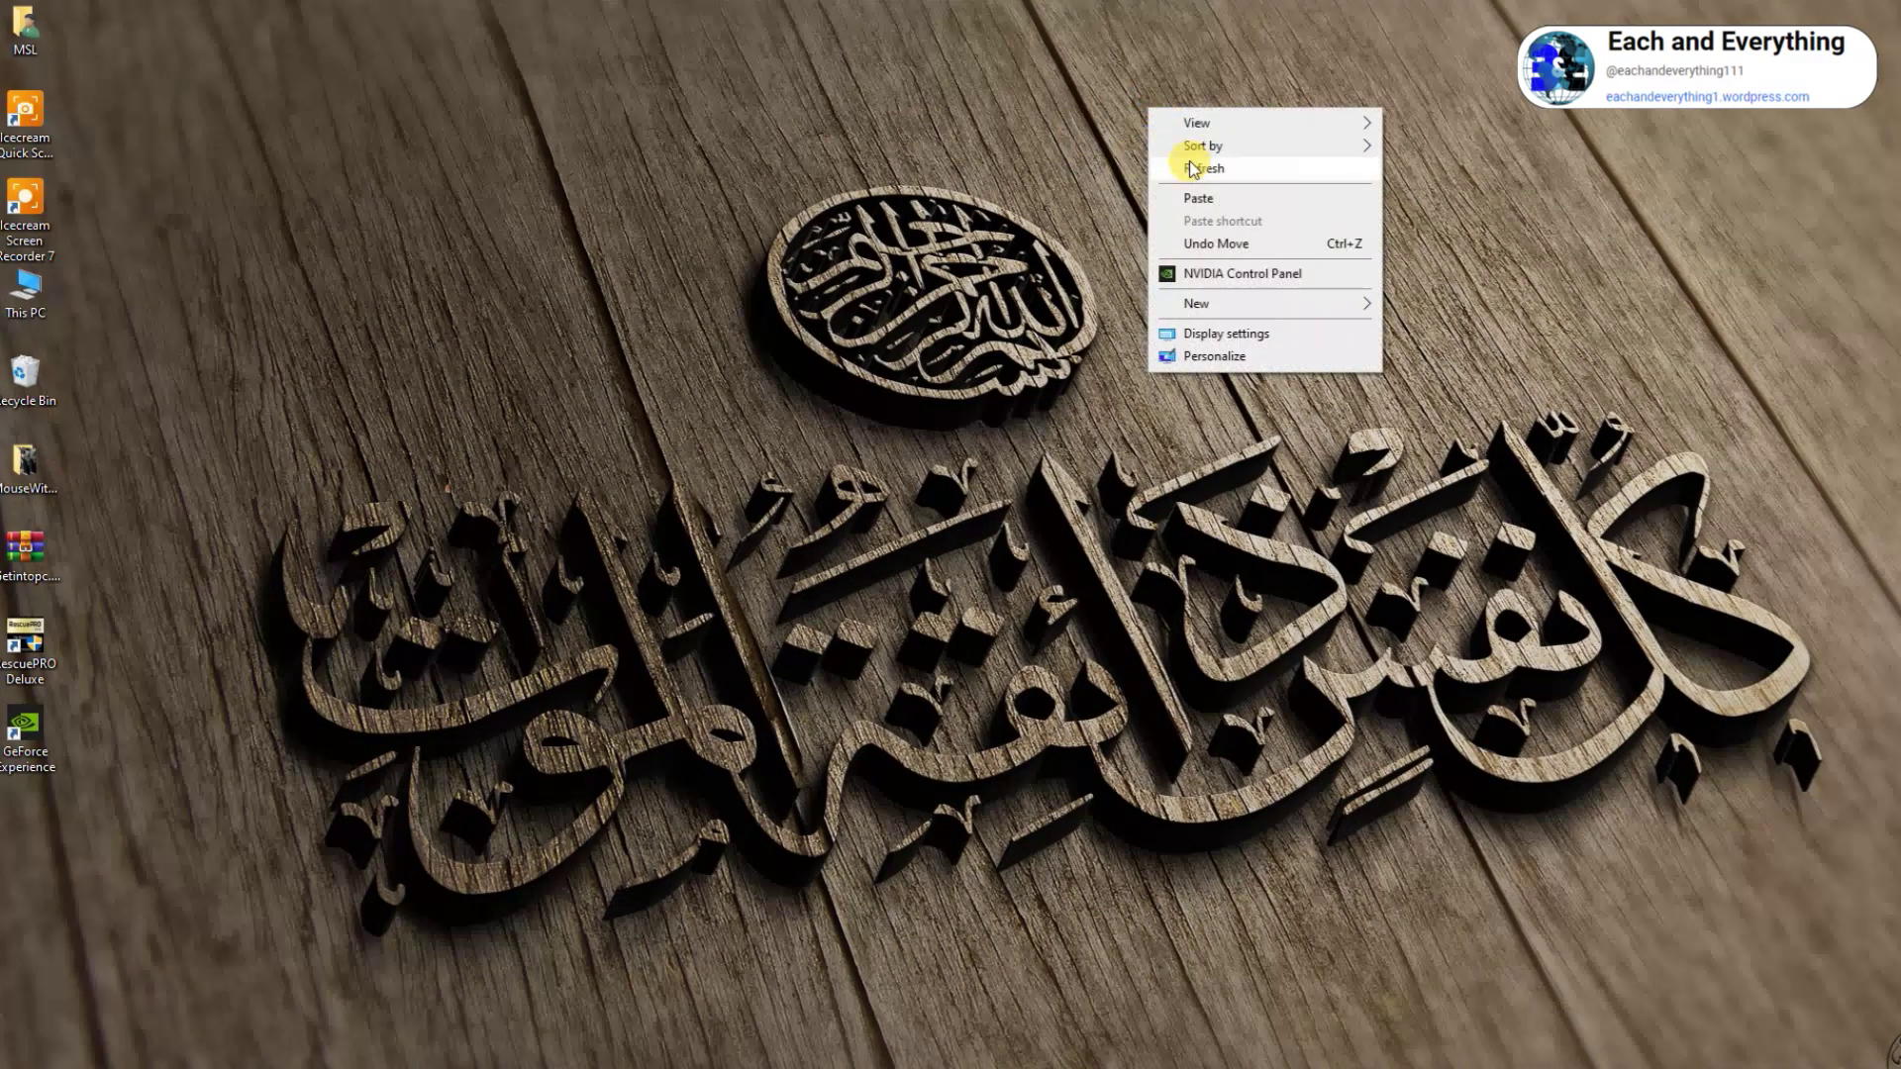
left_click(1192, 156)
right_click(675, 80)
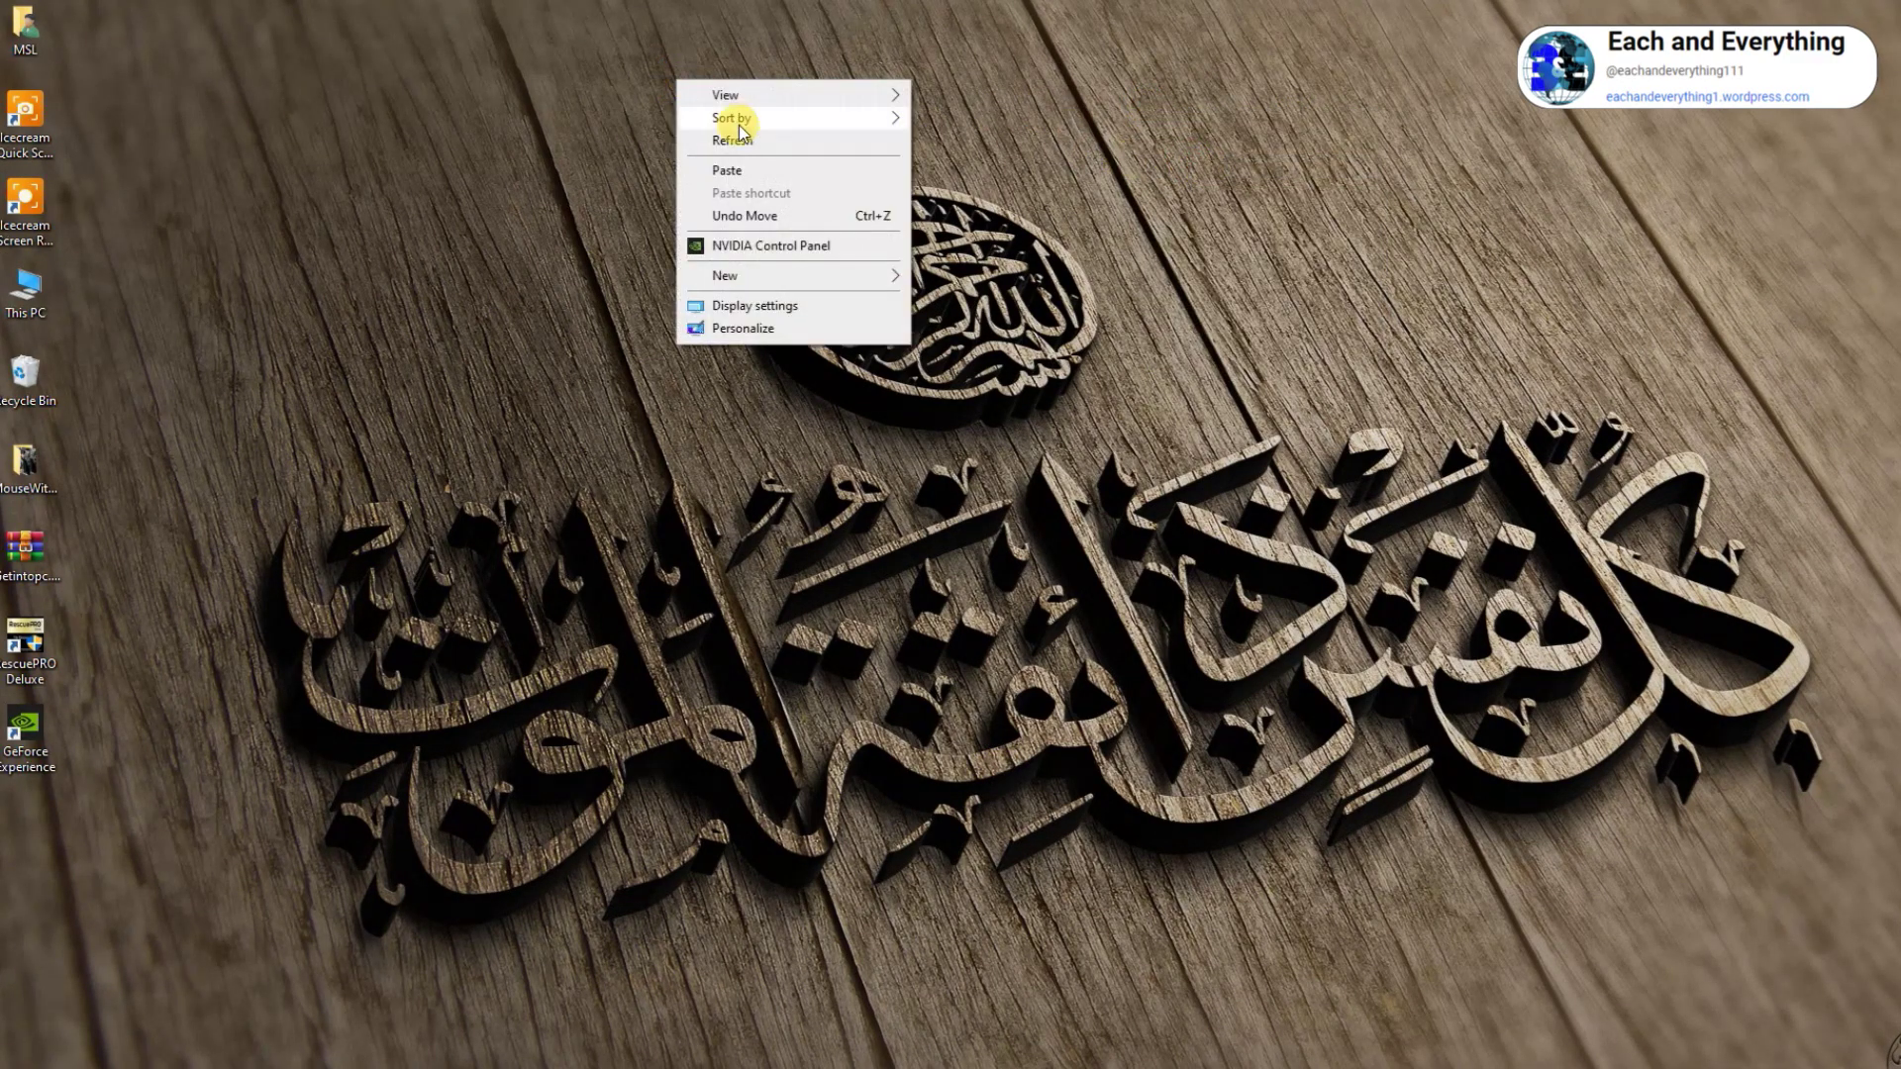
left_click(794, 132)
right_click(627, 135)
left_click(713, 196)
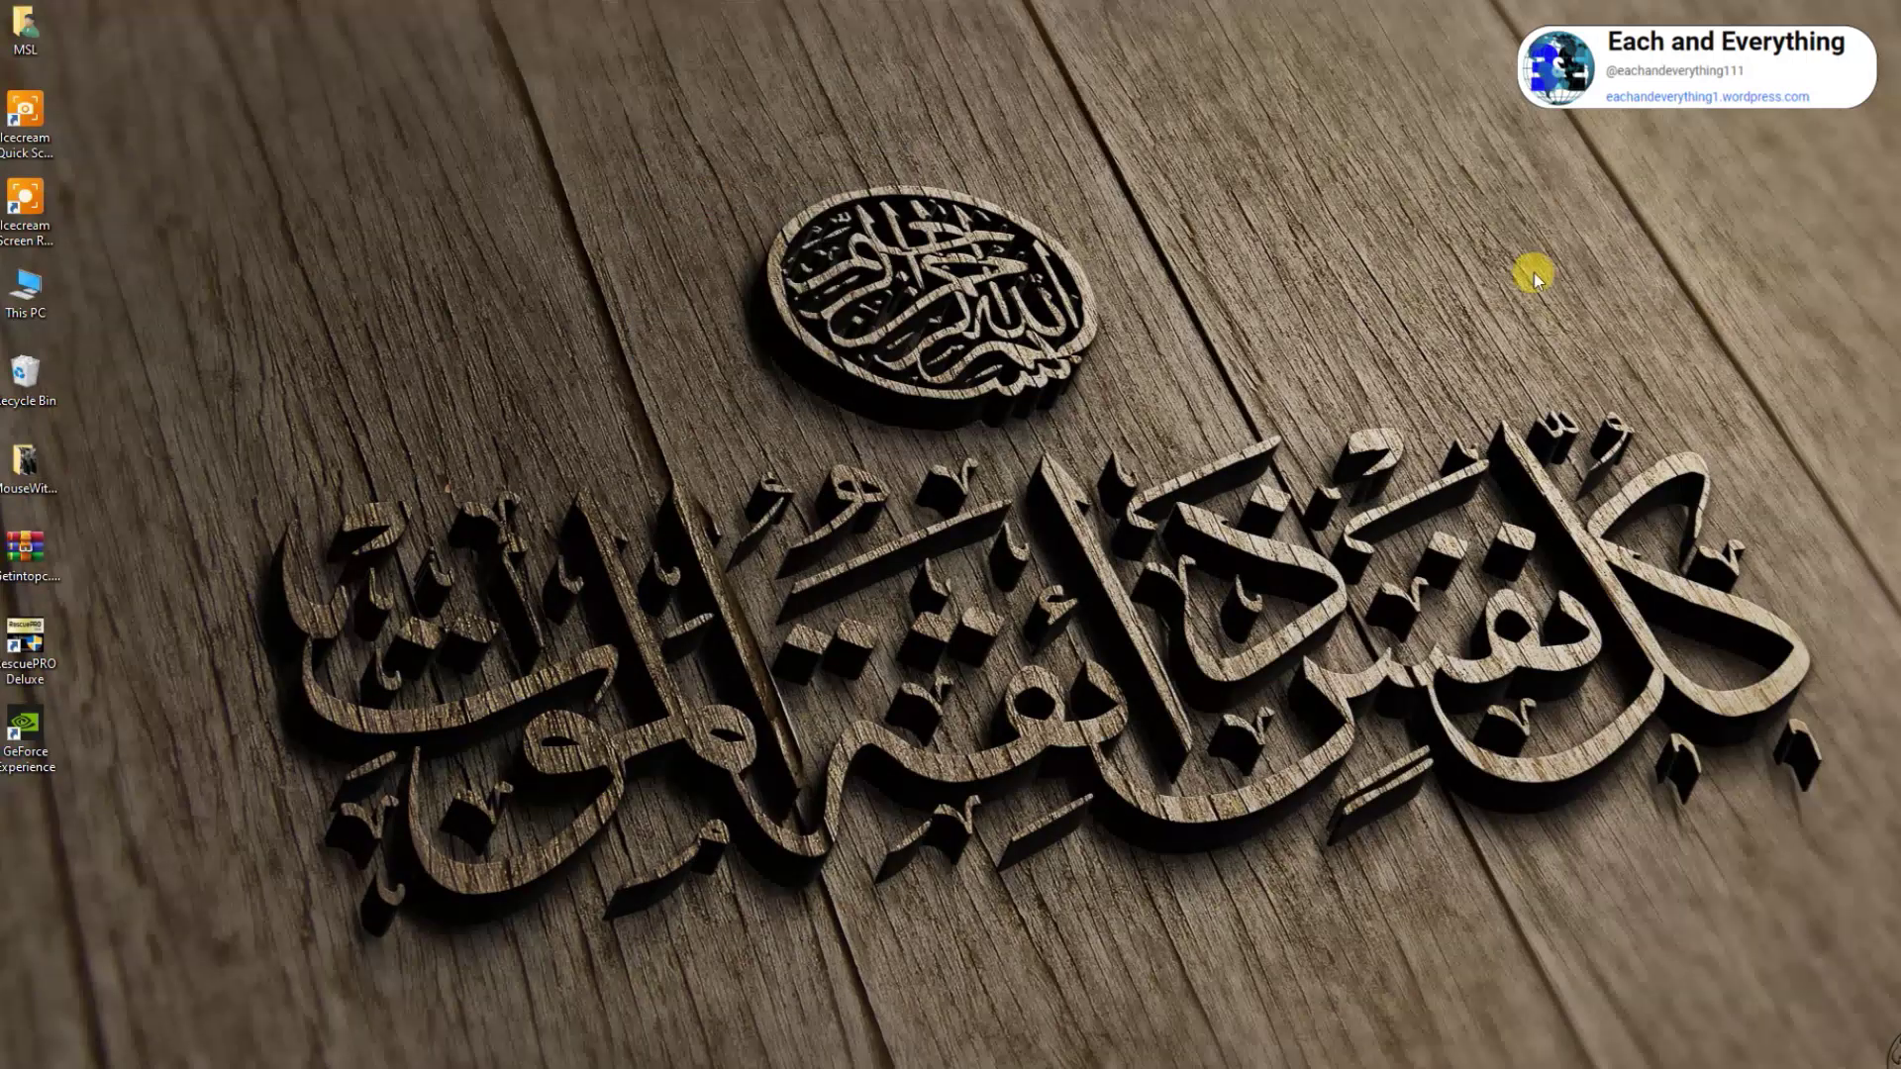